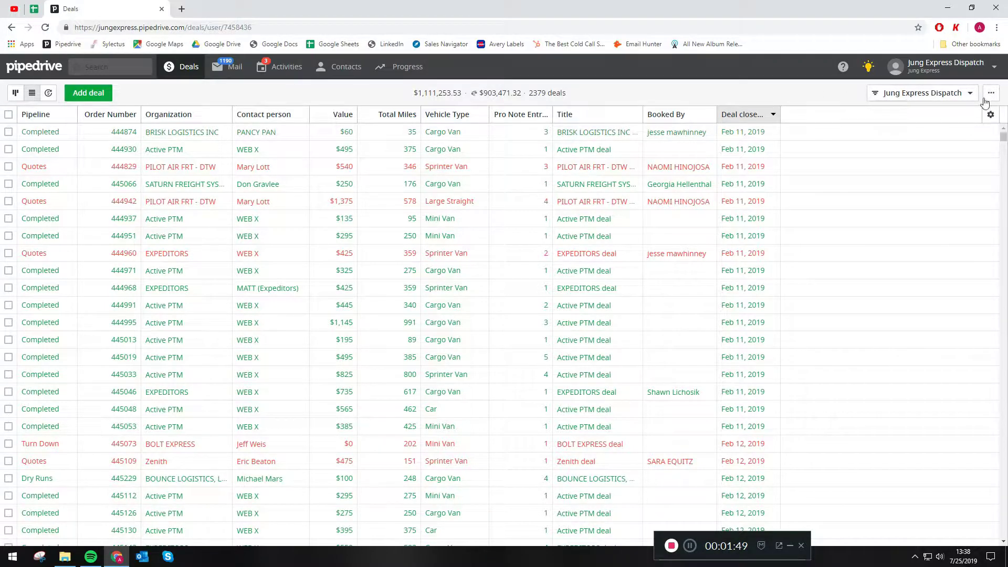
# Step: Start a new custom filter from the saved filters list
pyautogui.click(917, 94)
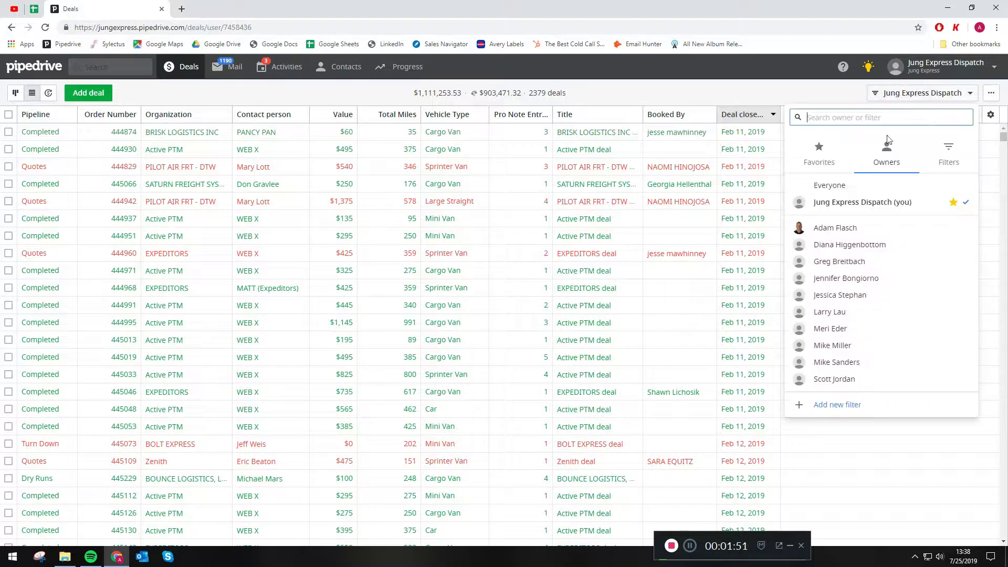
pyautogui.click(955, 155)
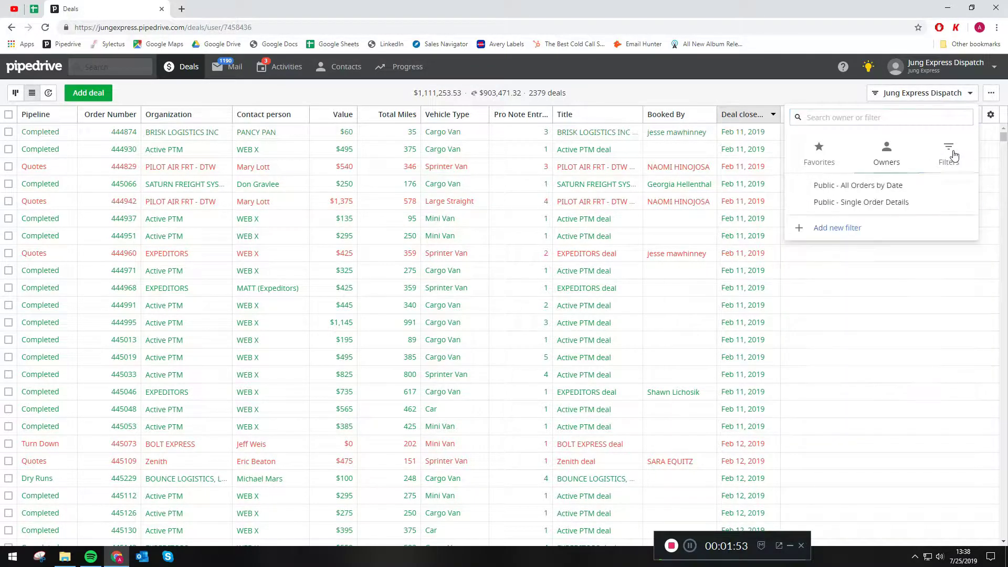
pyautogui.click(839, 231)
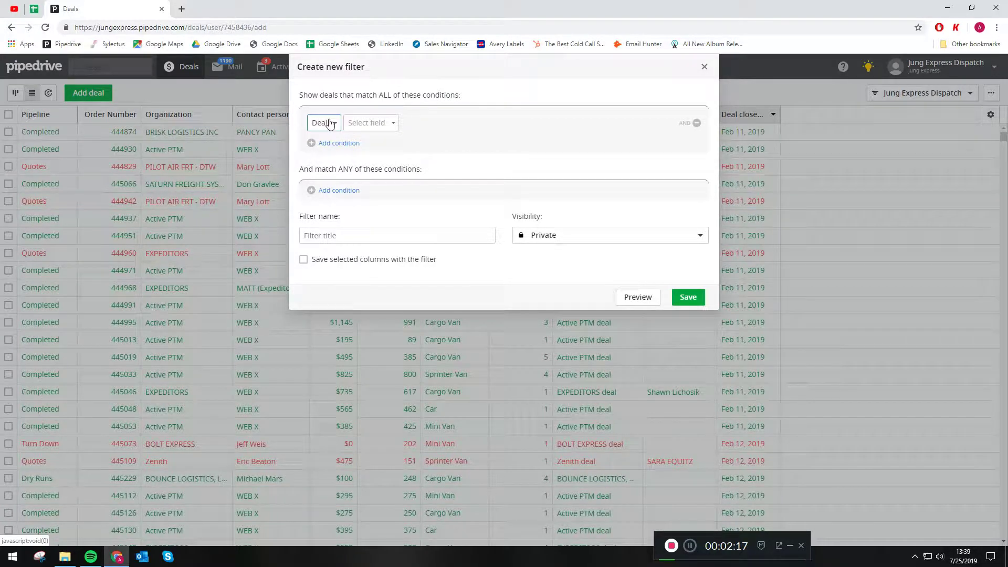
# Step: Add the condition Deal Organization is Serigraph - Lang St, plus a second empty condition
pyautogui.click(330, 124)
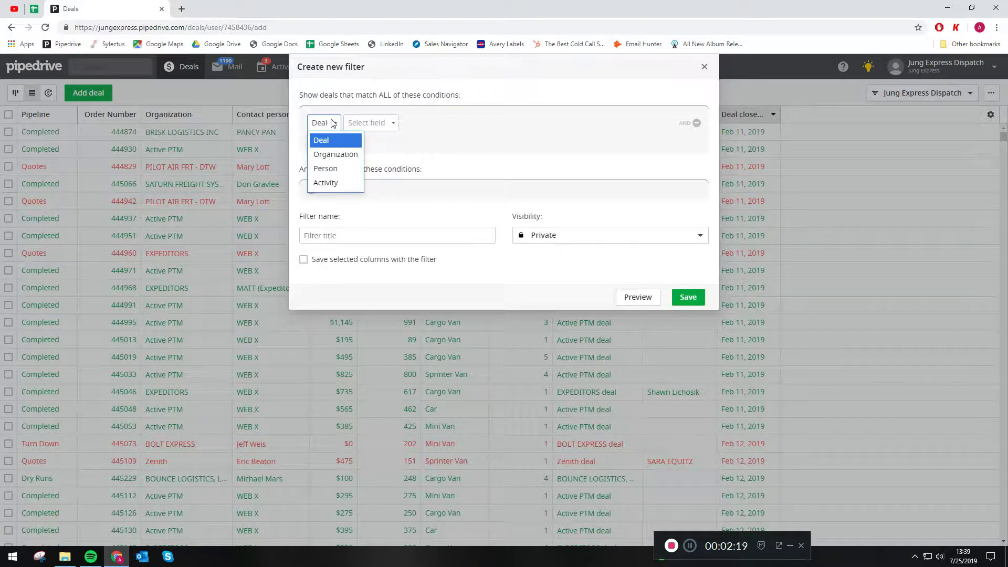
pyautogui.click(336, 141)
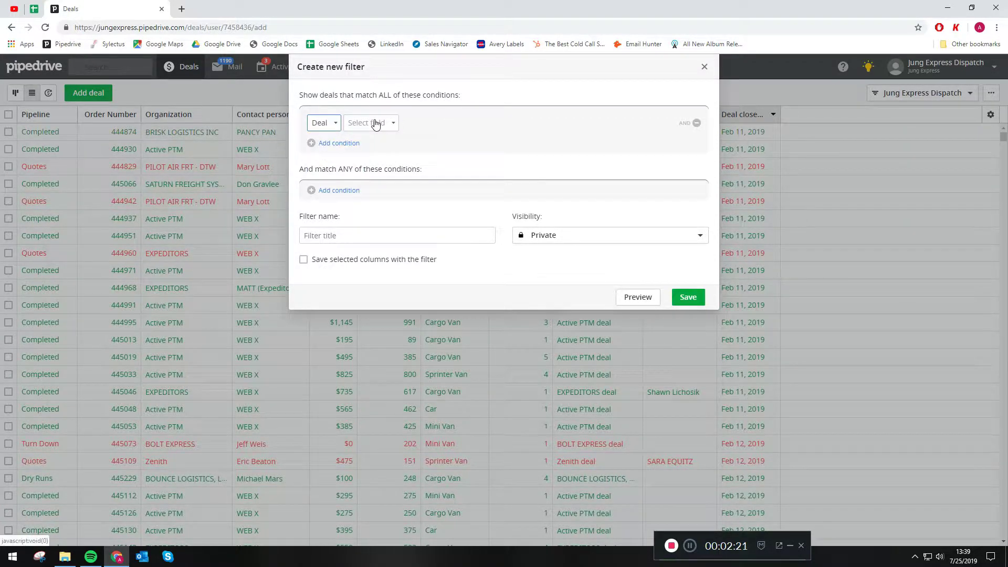
pyautogui.click(379, 123)
pyautogui.scroll(-5, 387, 198)
pyautogui.scroll(-4, 387, 198)
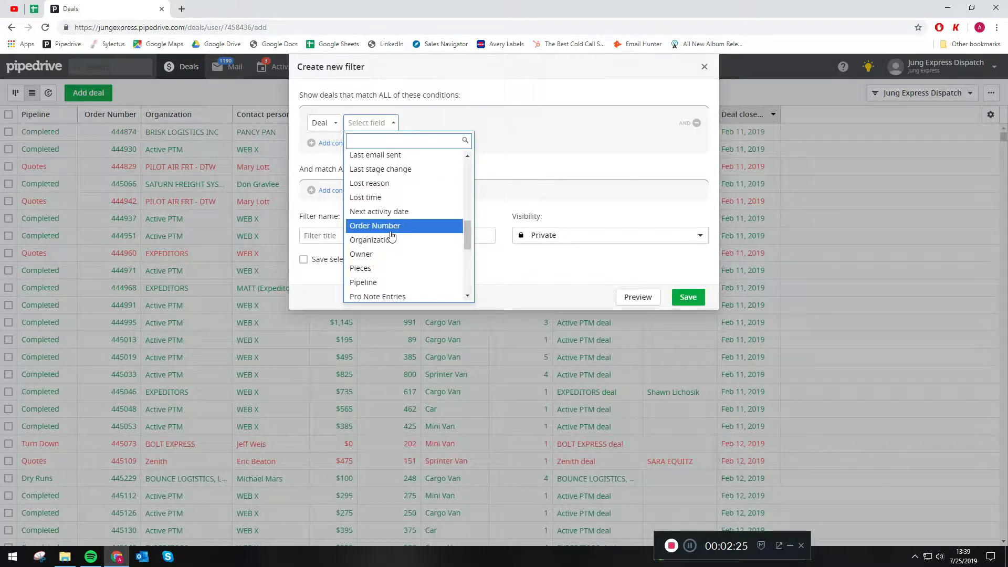
pyautogui.click(395, 239)
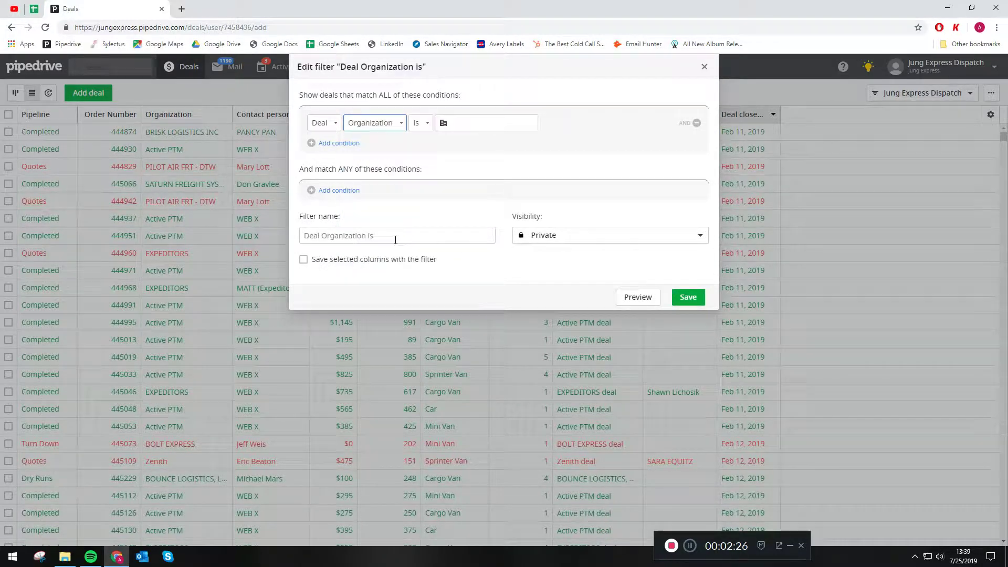
pyautogui.click(471, 123)
pyautogui.write('Serig')
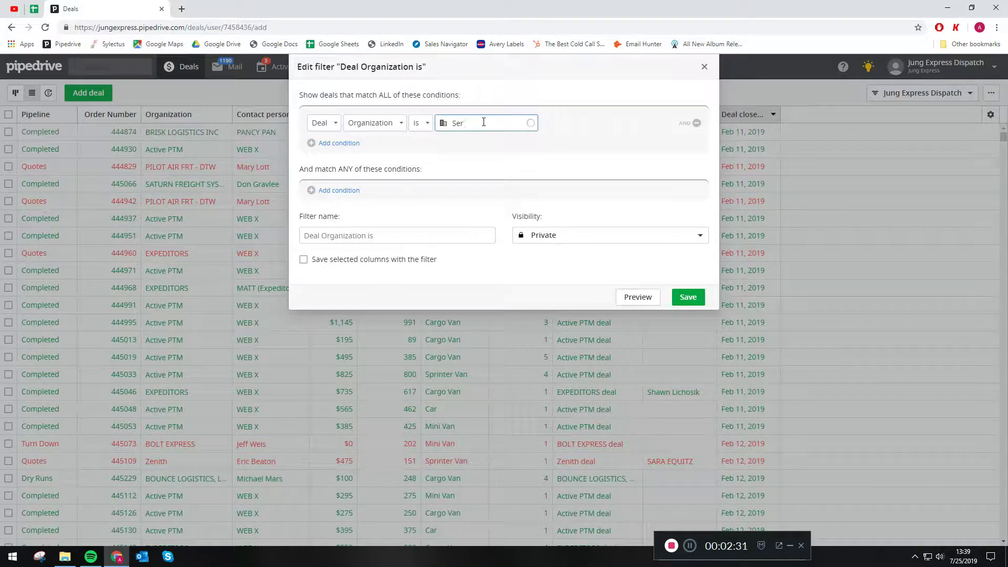
pyautogui.write('raph')
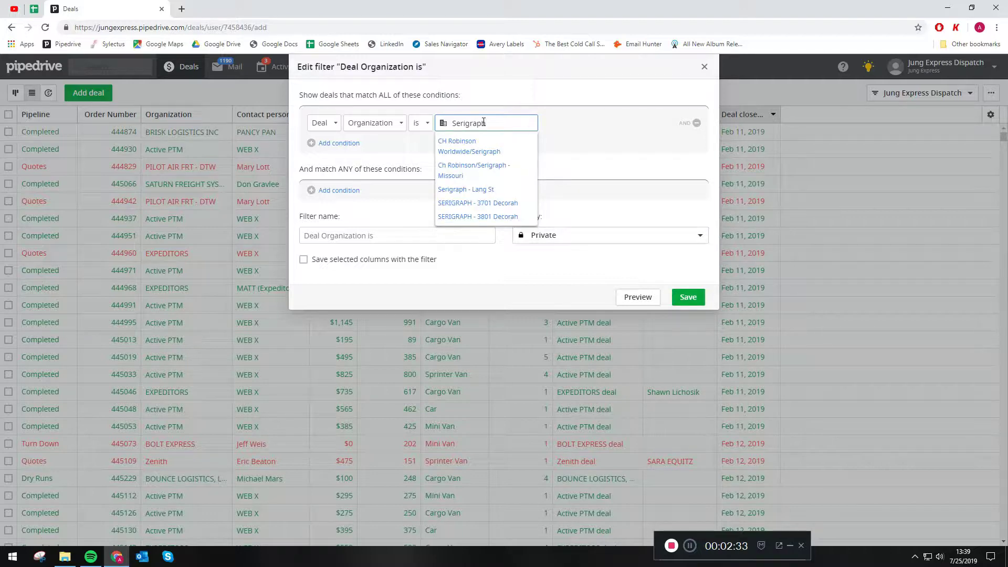
pyautogui.click(483, 190)
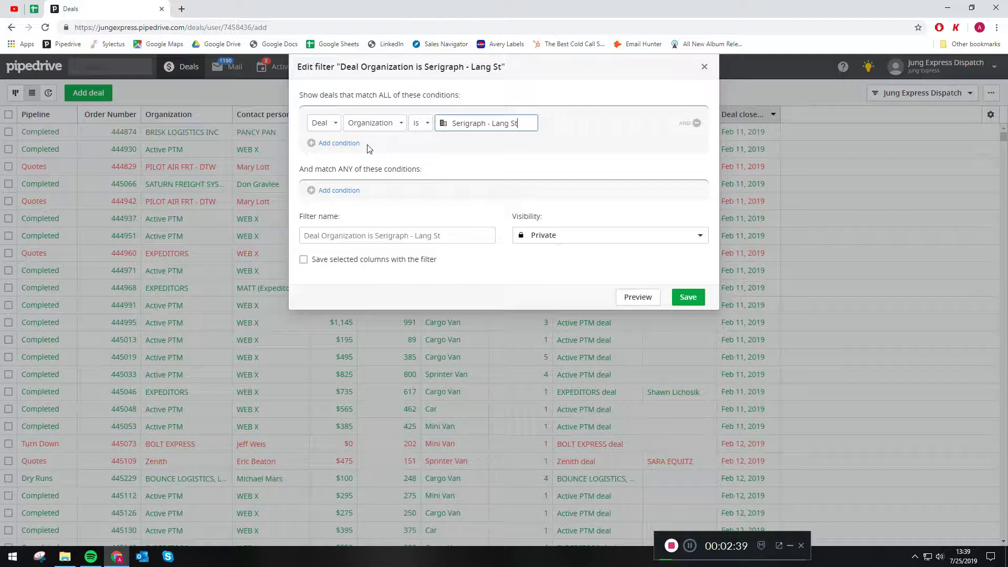
pyautogui.click(339, 143)
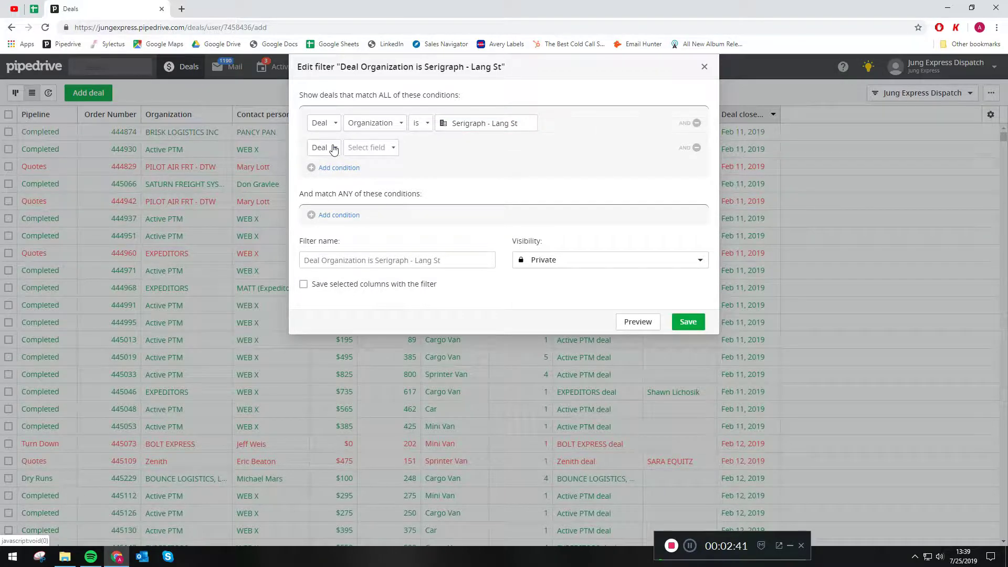
# Step: Make the second condition Deal closed on 'is exactly or later than'
pyautogui.click(379, 149)
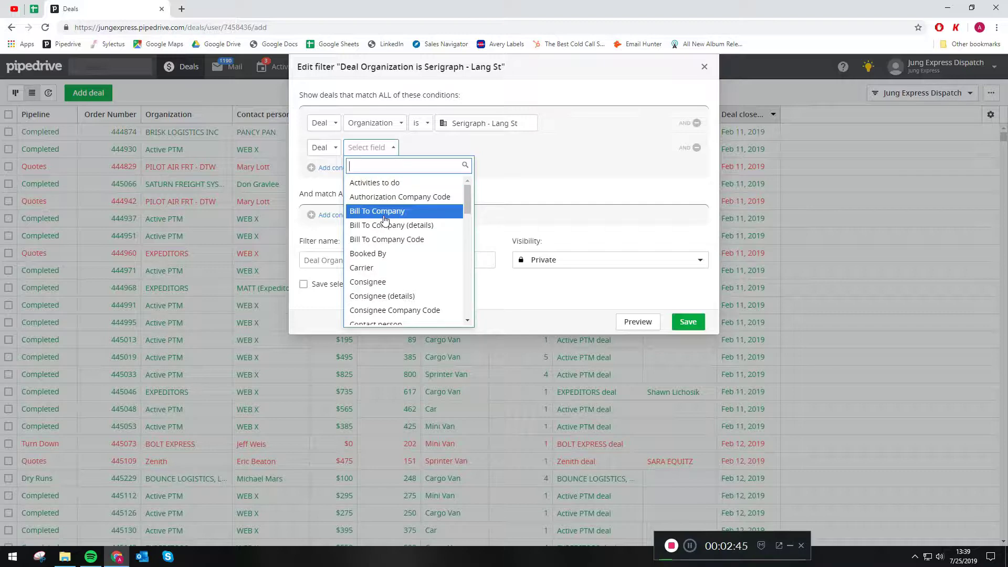
pyautogui.scroll(-3, 388, 226)
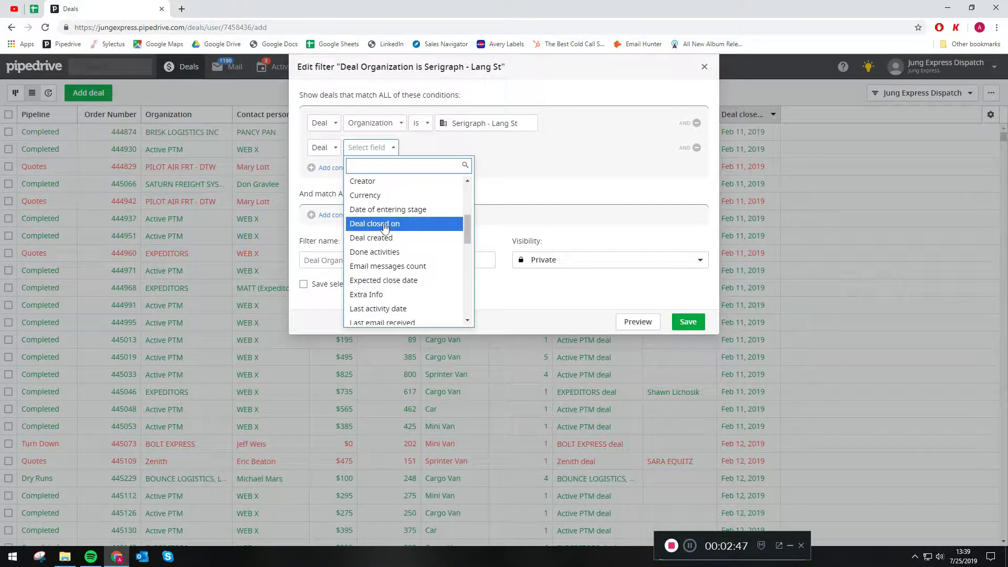
pyautogui.click(386, 224)
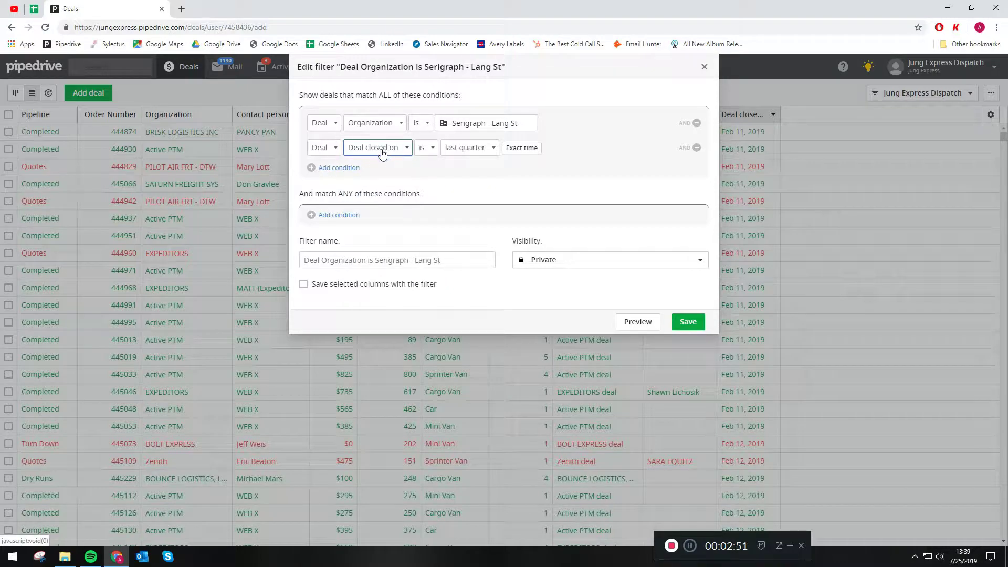
pyautogui.click(433, 152)
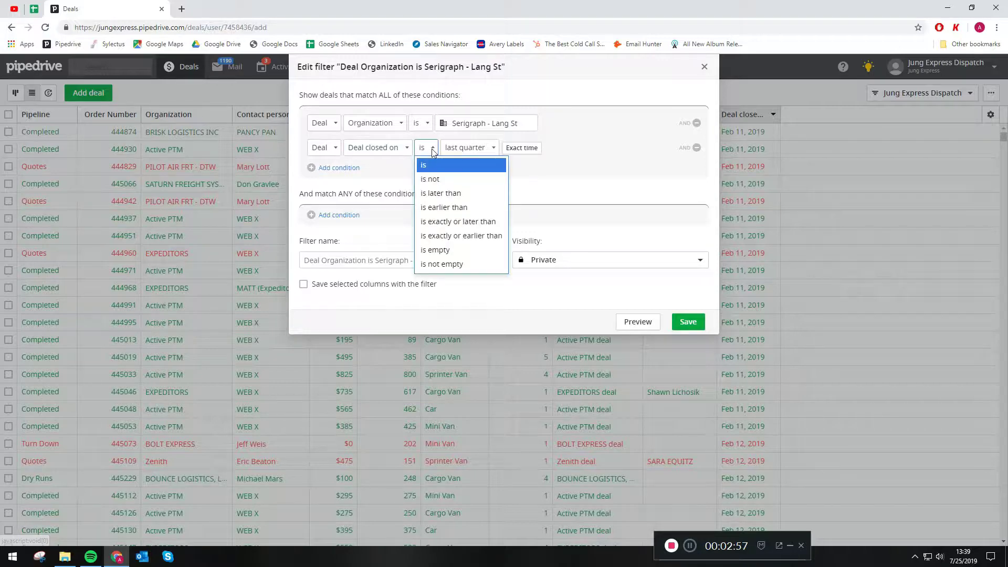
pyautogui.click(445, 227)
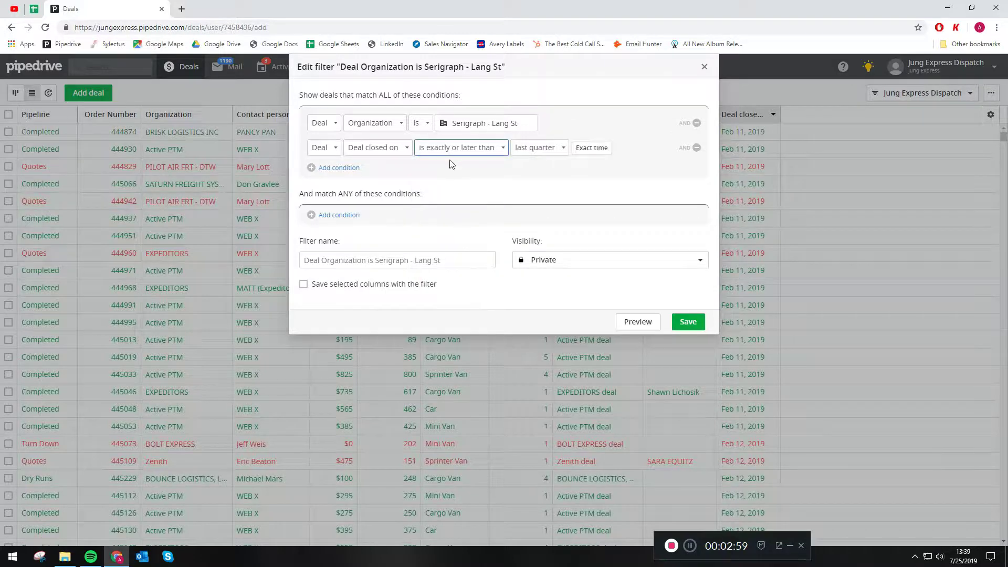
# Step: Set that close date to exactly 05/01/2019 and add a third condition
pyautogui.click(580, 149)
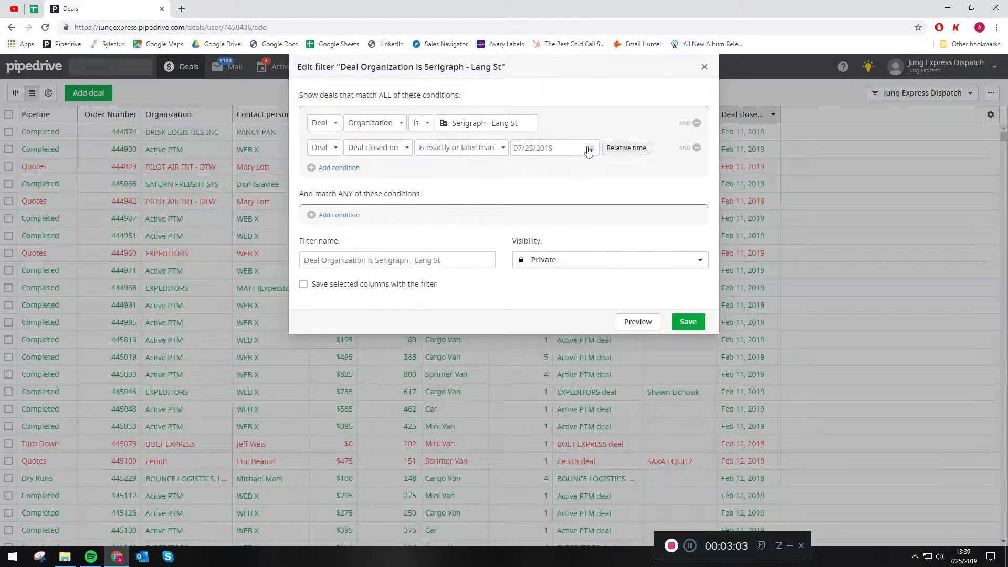
pyautogui.click(547, 148)
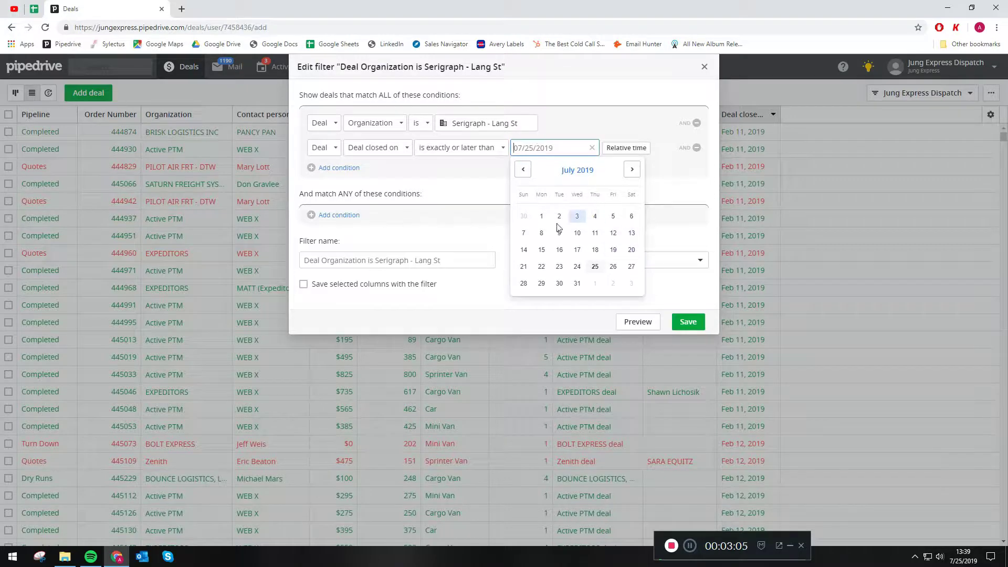
pyautogui.click(542, 216)
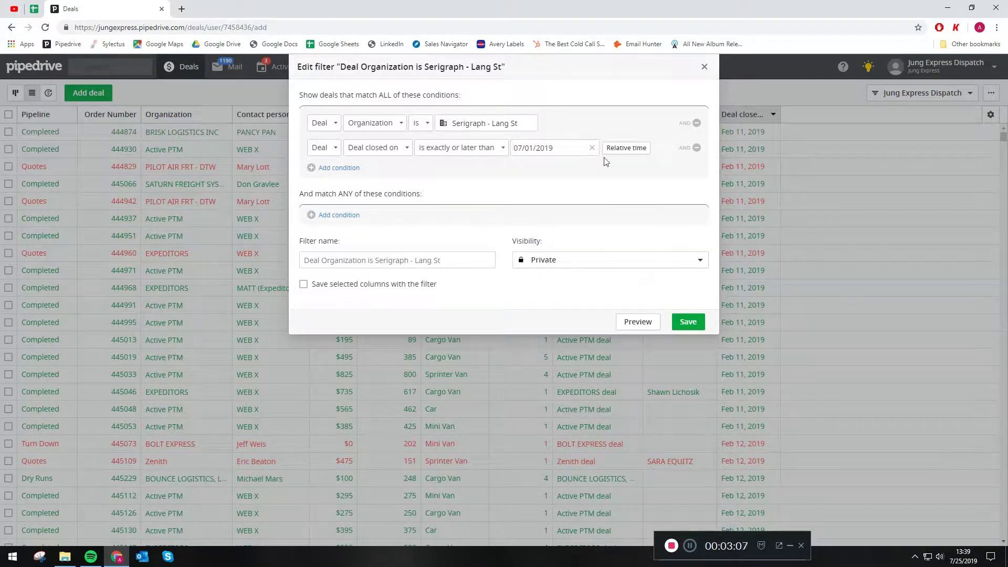
pyautogui.click(626, 149)
pyautogui.click(537, 147)
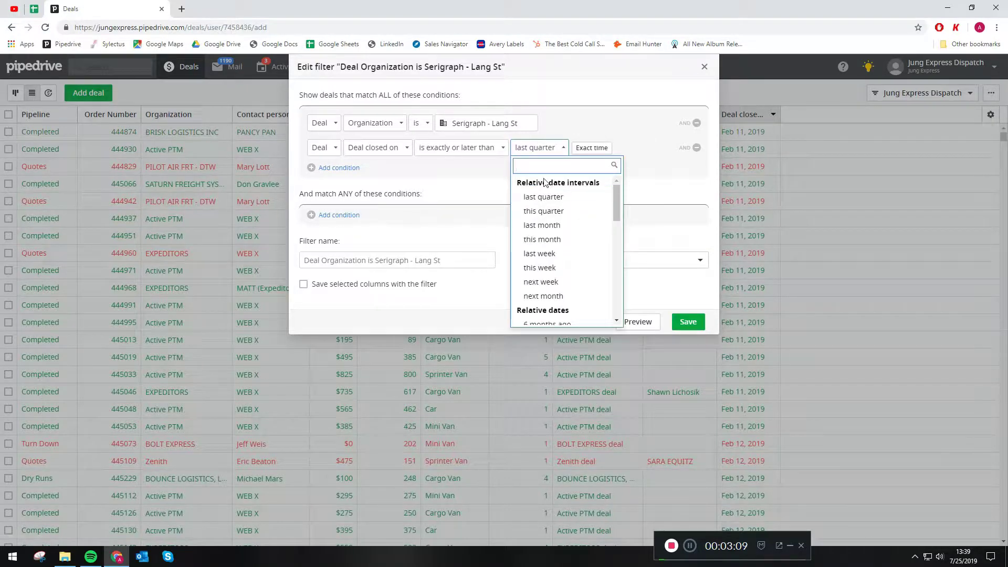
pyautogui.scroll(-3, 542, 247)
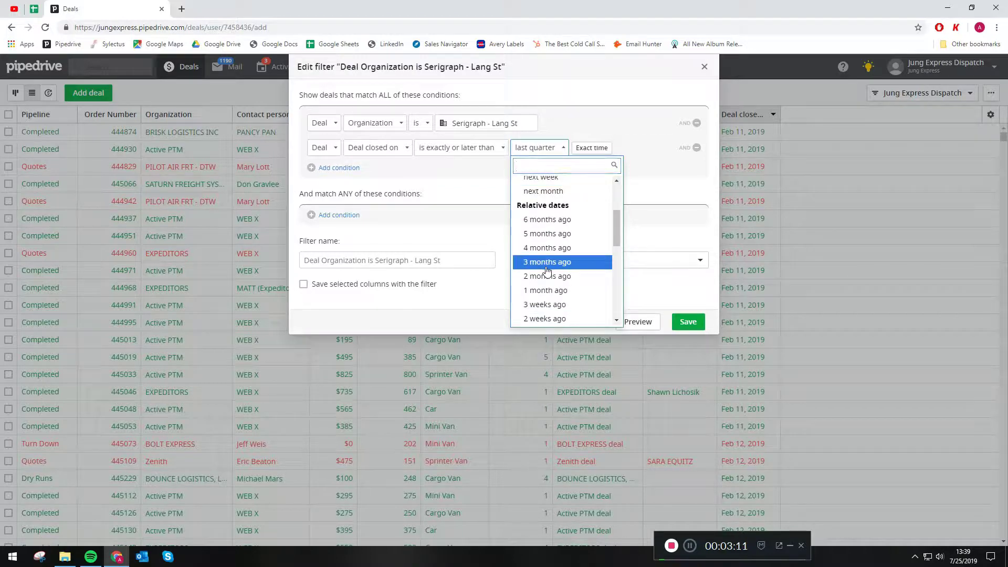
pyautogui.click(544, 262)
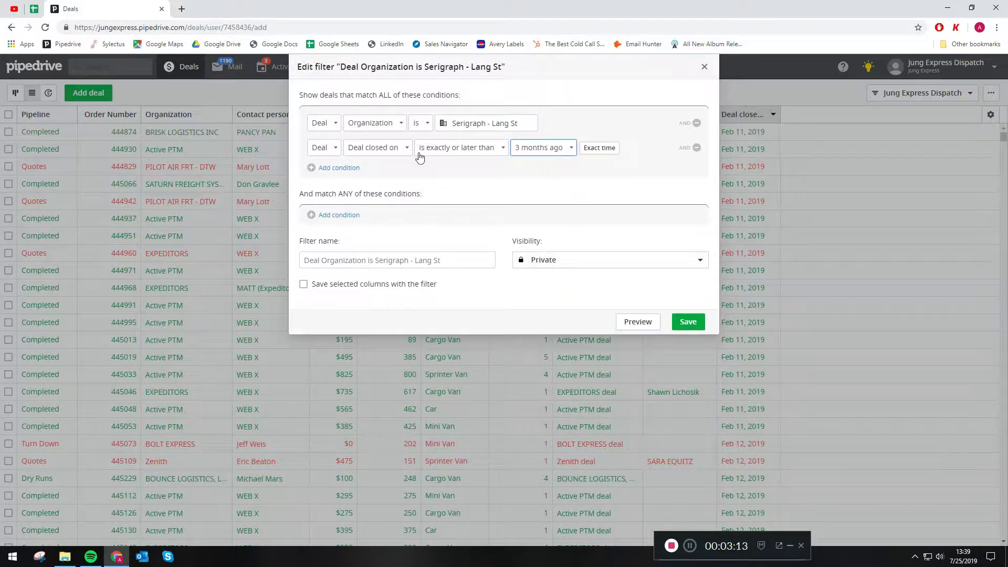
pyautogui.click(608, 149)
pyautogui.click(557, 149)
pyautogui.click(523, 170)
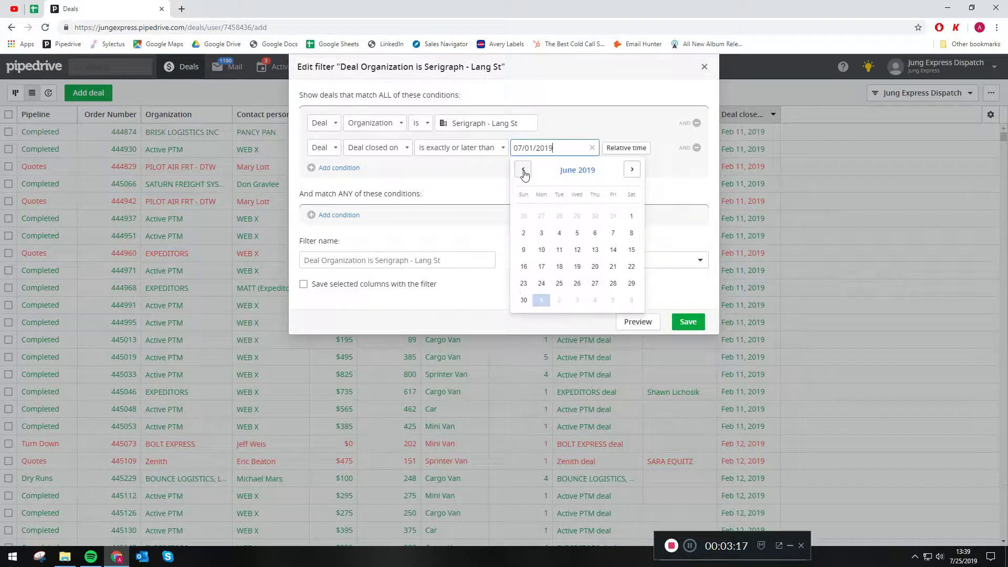
pyautogui.click(523, 169)
pyautogui.click(583, 219)
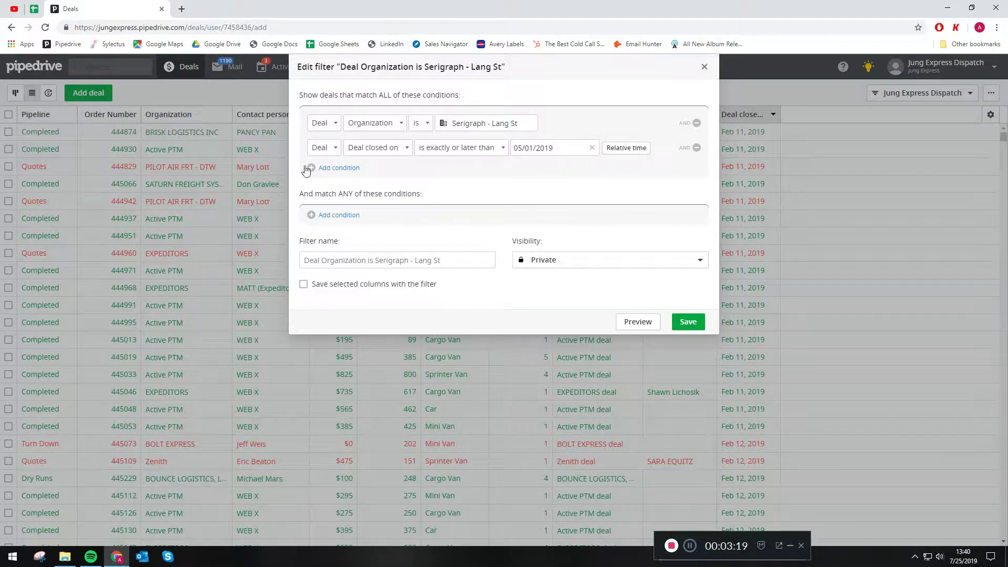
pyautogui.click(339, 169)
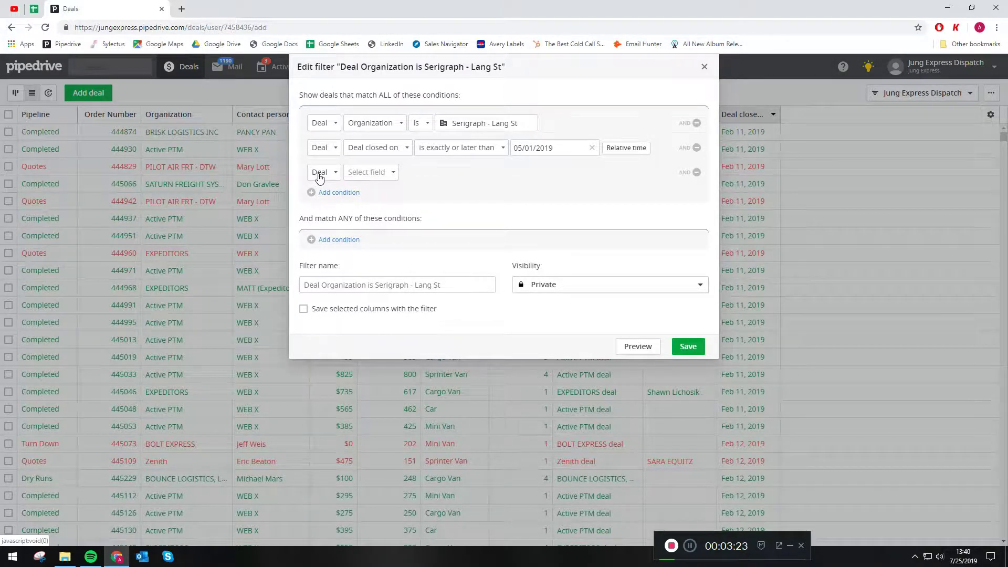
# Step: Make the third condition Deal closed on exactly or earlier than today, then add an ANY-section row
pyautogui.click(366, 173)
pyautogui.scroll(-2, 393, 269)
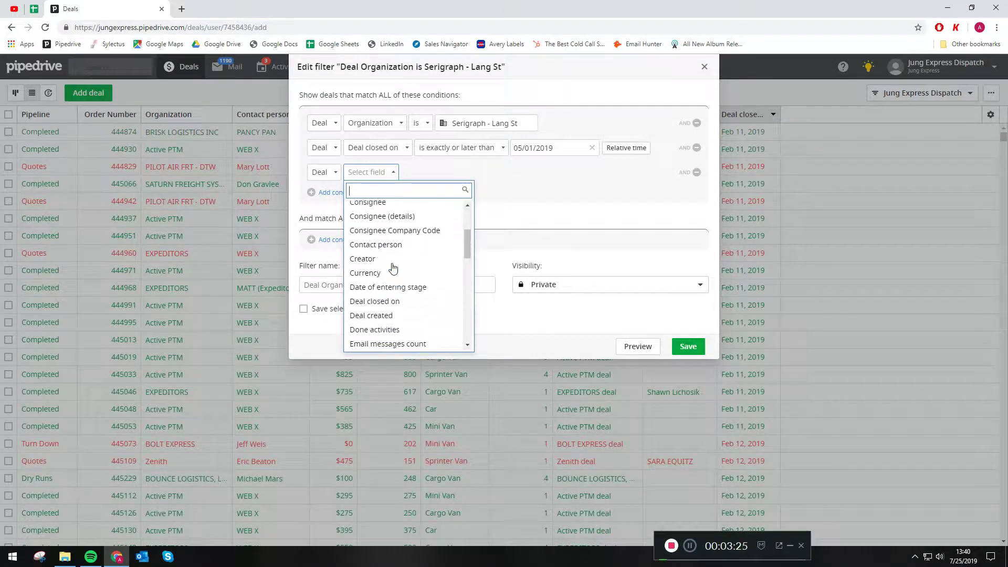
pyautogui.click(387, 312)
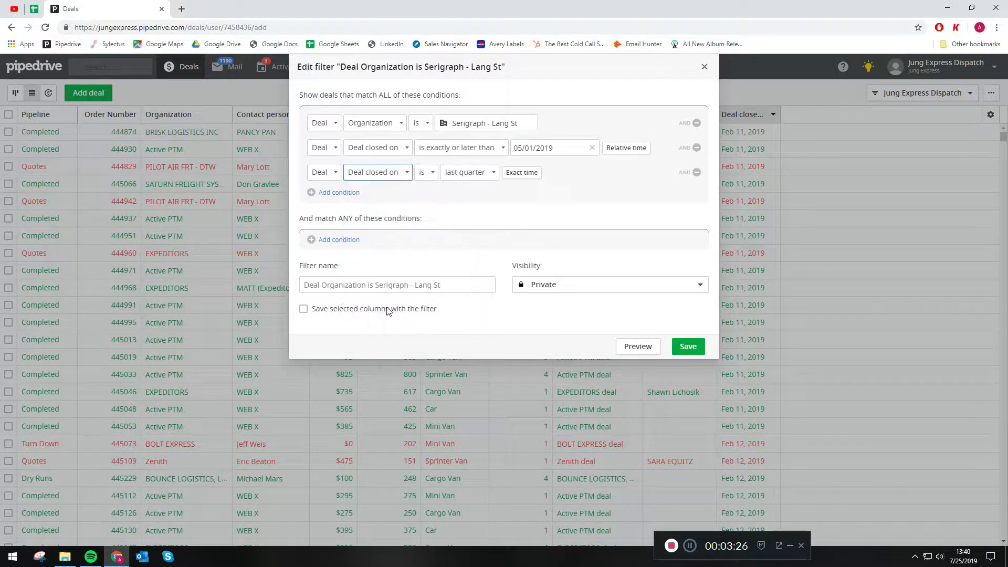
pyautogui.click(426, 172)
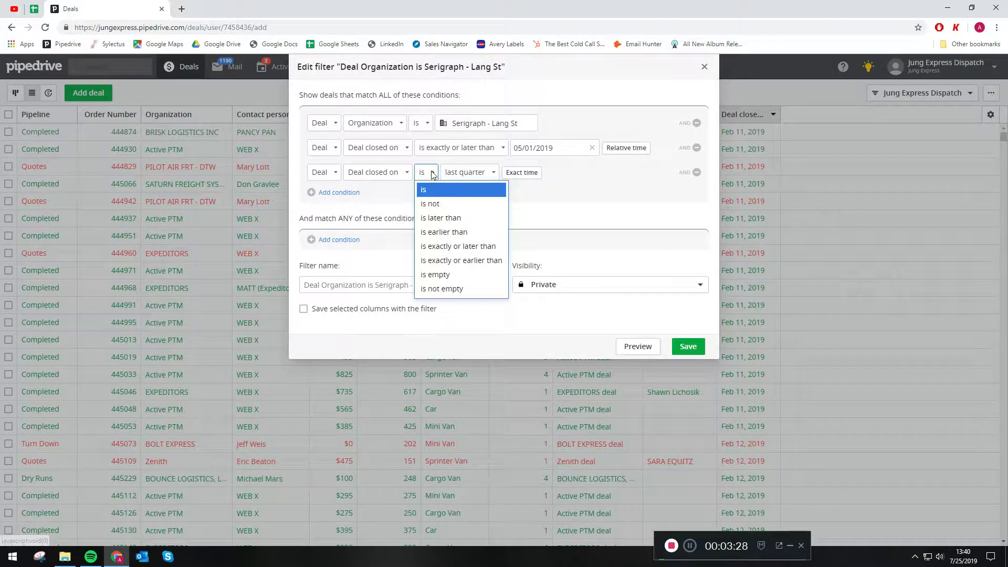
pyautogui.click(460, 261)
pyautogui.click(597, 172)
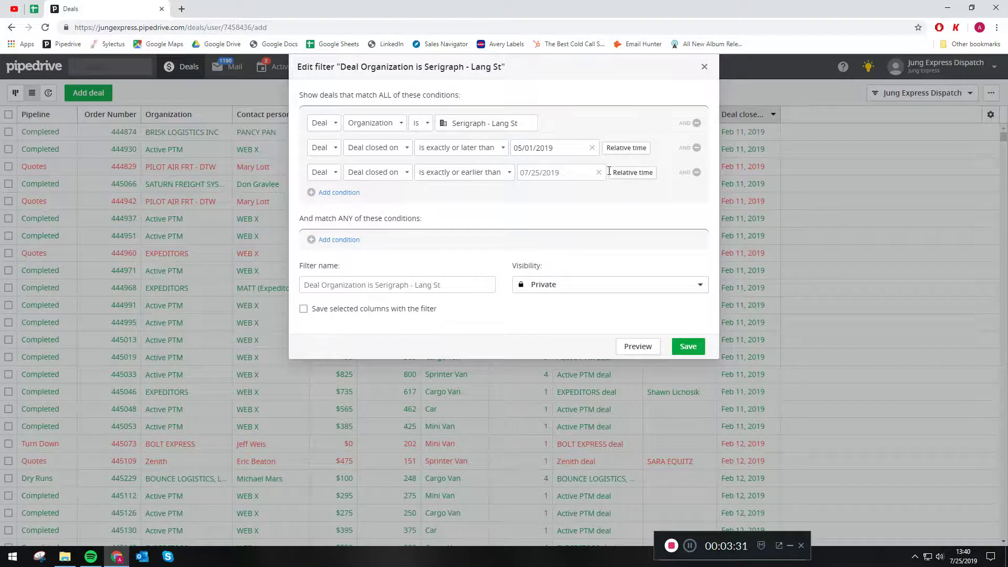
pyautogui.click(630, 173)
pyautogui.click(568, 174)
pyautogui.scroll(-5, 571, 277)
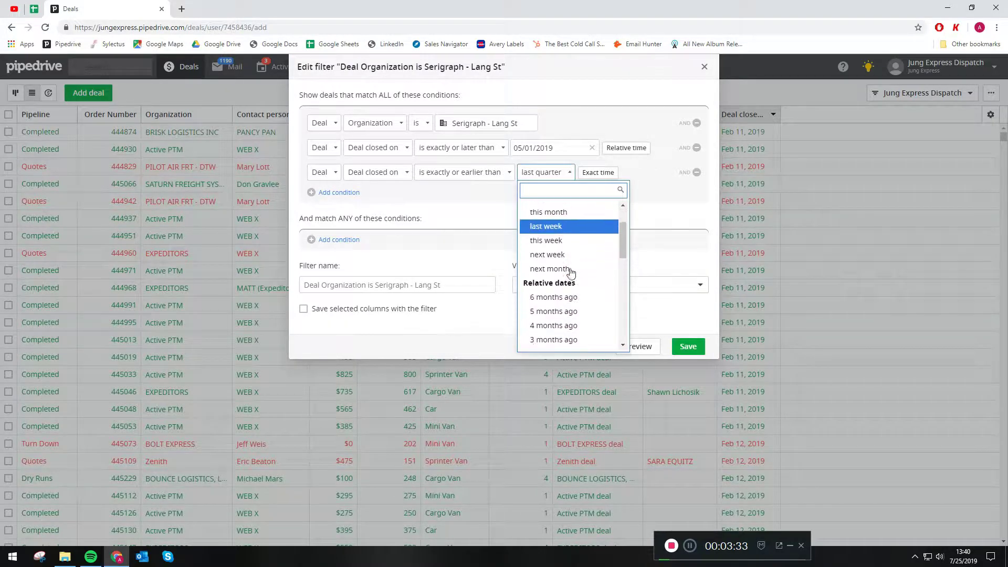
pyautogui.click(564, 295)
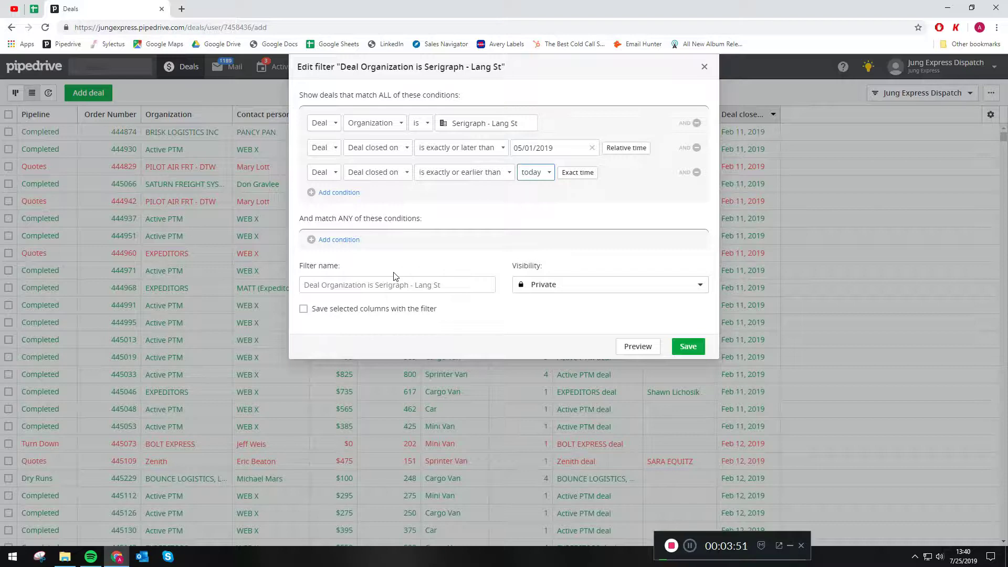
pyautogui.click(327, 241)
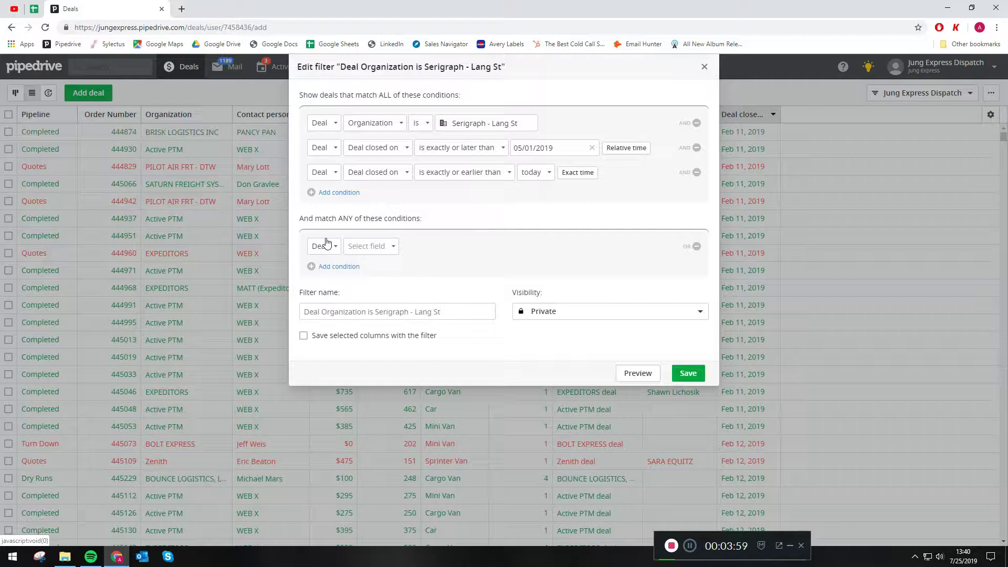
# Step: Set the first ANY condition to Pipeline is not New Account
pyautogui.click(357, 246)
pyautogui.scroll(-10, 374, 337)
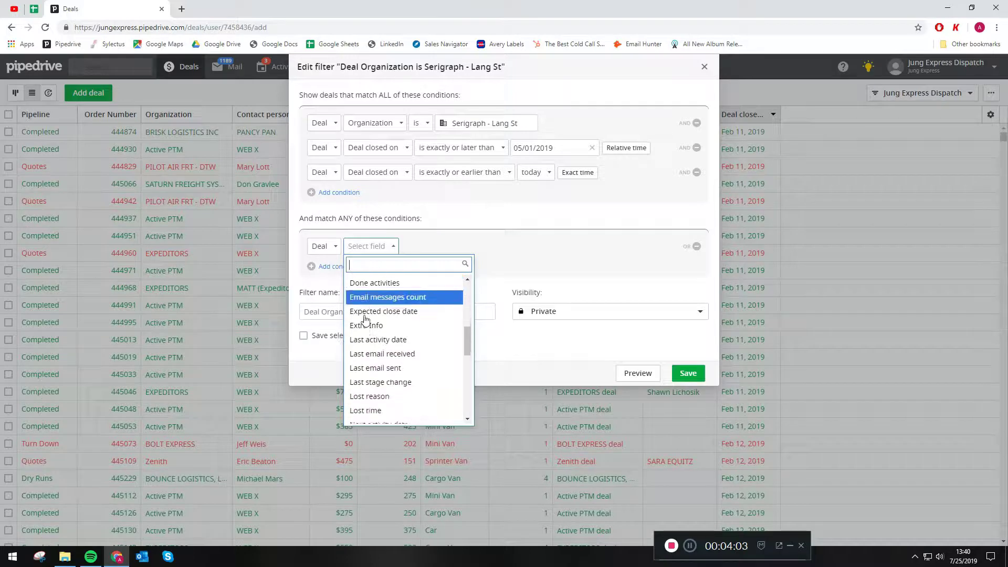
pyautogui.click(374, 353)
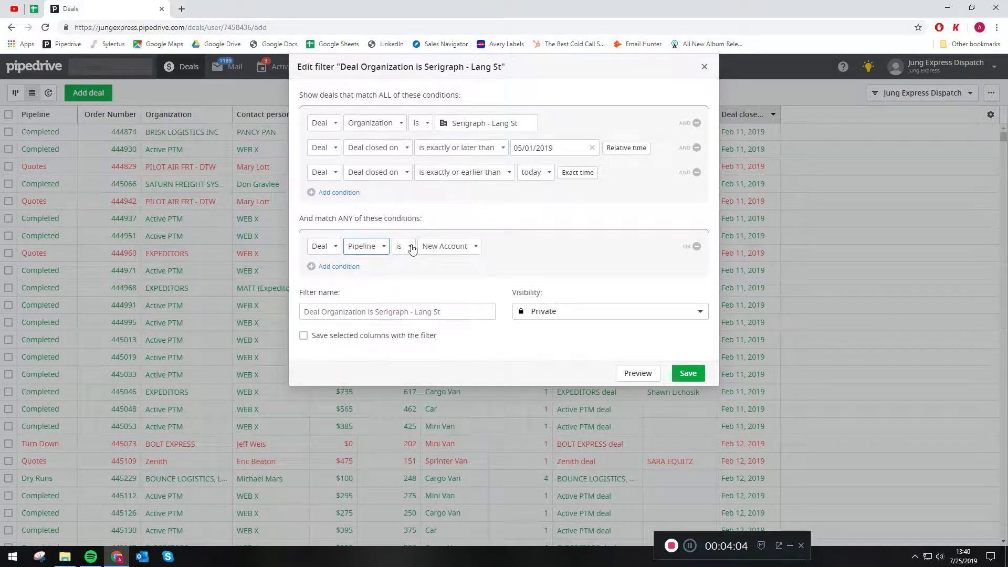
pyautogui.click(457, 247)
pyautogui.click(458, 306)
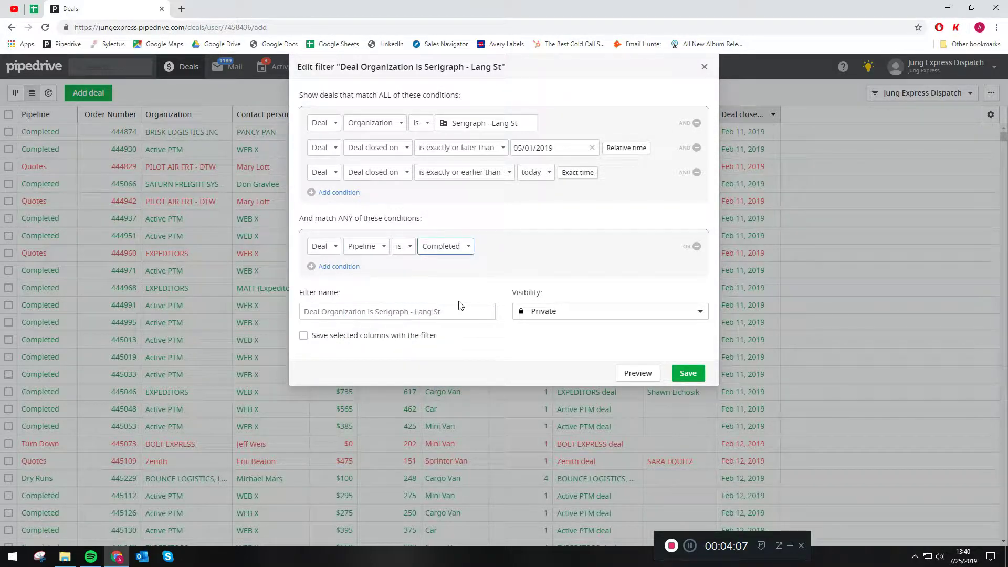
pyautogui.click(439, 249)
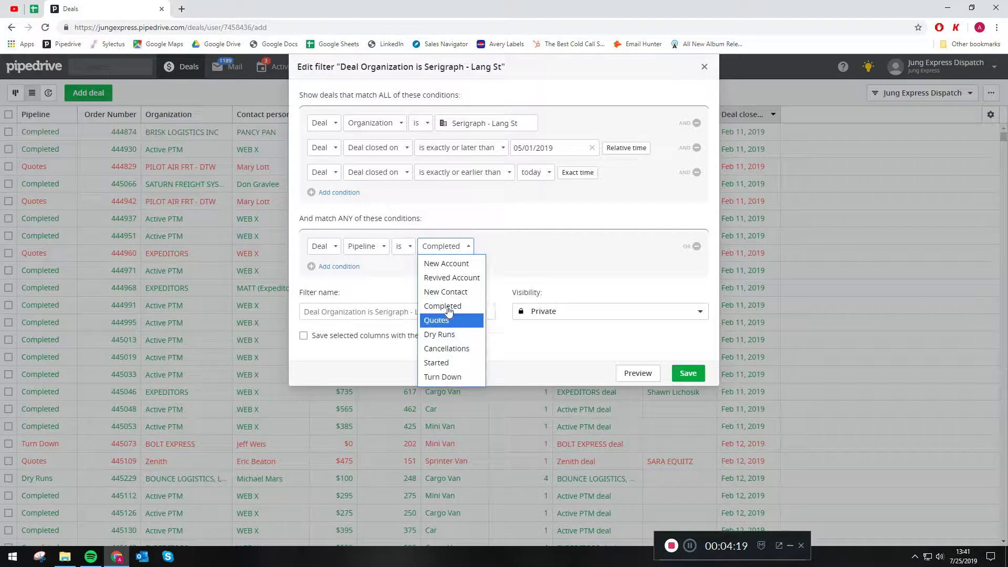
pyautogui.click(399, 248)
pyautogui.click(402, 247)
pyautogui.click(409, 278)
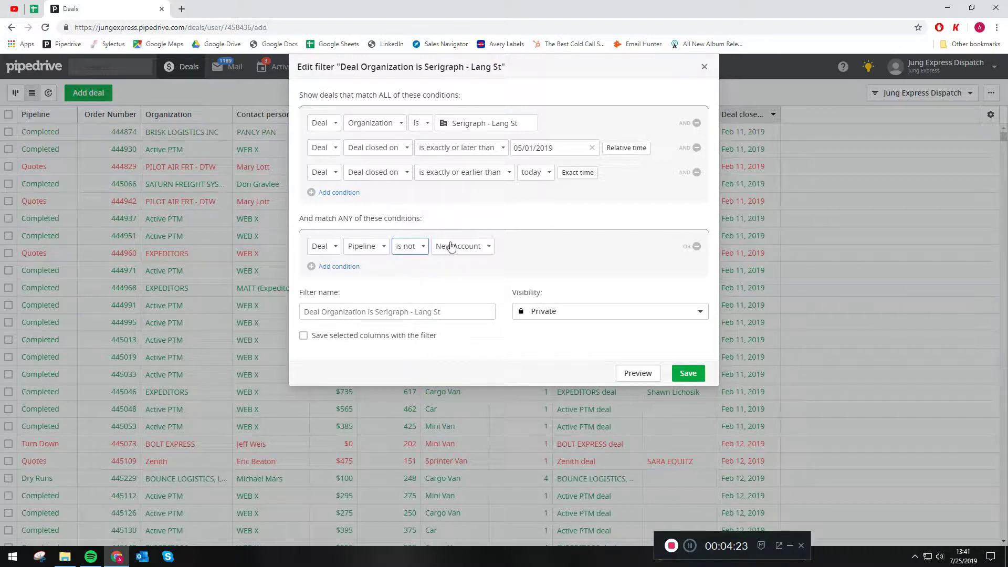
pyautogui.click(450, 245)
pyautogui.click(454, 262)
# Step: Add a second ANY condition: Pipeline is not Revived Account
pyautogui.click(347, 267)
pyautogui.click(362, 271)
pyautogui.scroll(-1, 379, 366)
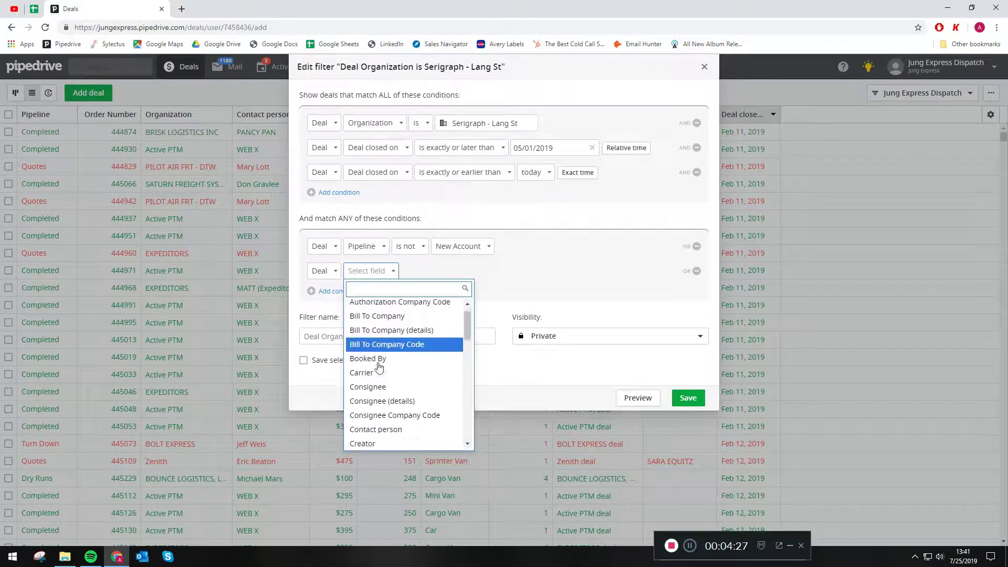
pyautogui.scroll(-10, 380, 366)
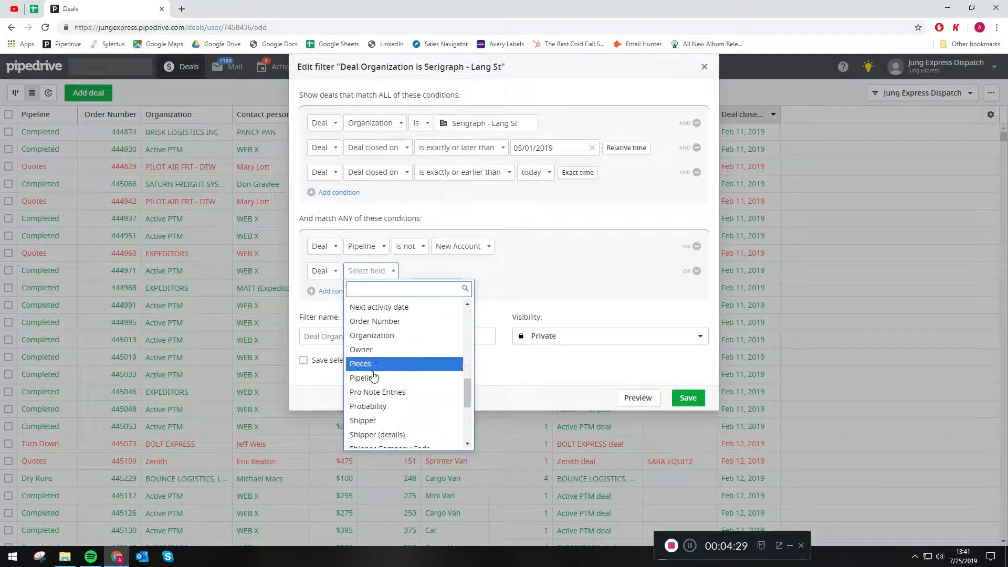
pyautogui.click(374, 377)
pyautogui.click(406, 271)
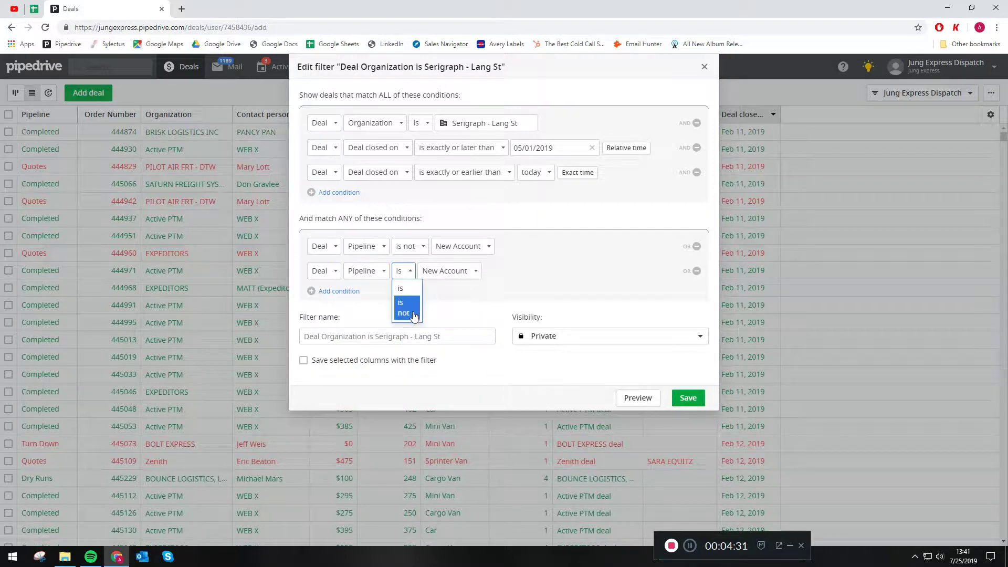
pyautogui.click(413, 315)
pyautogui.click(457, 270)
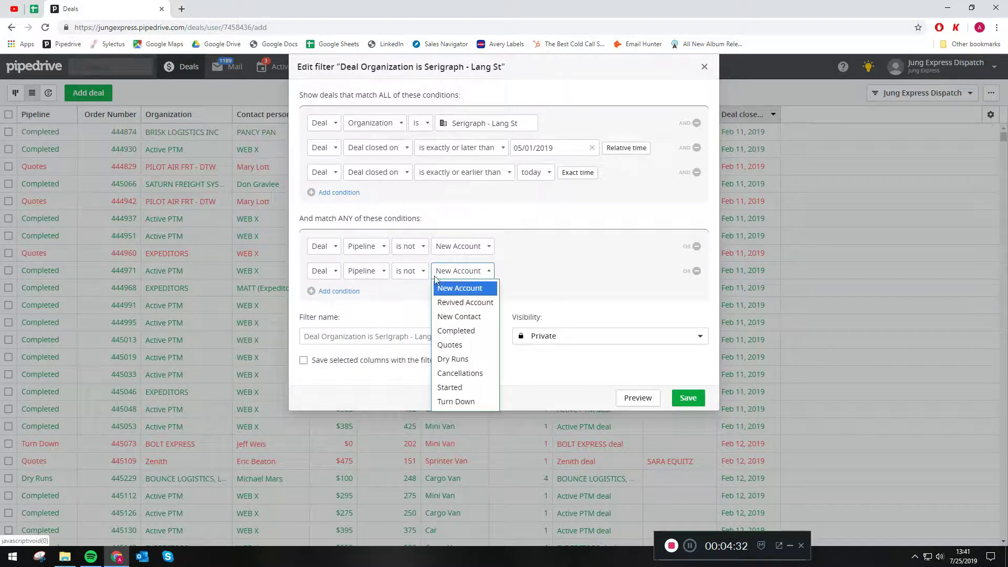
pyautogui.click(467, 304)
# Step: Add a third ANY condition: Pipeline is not New Contact
pyautogui.click(339, 292)
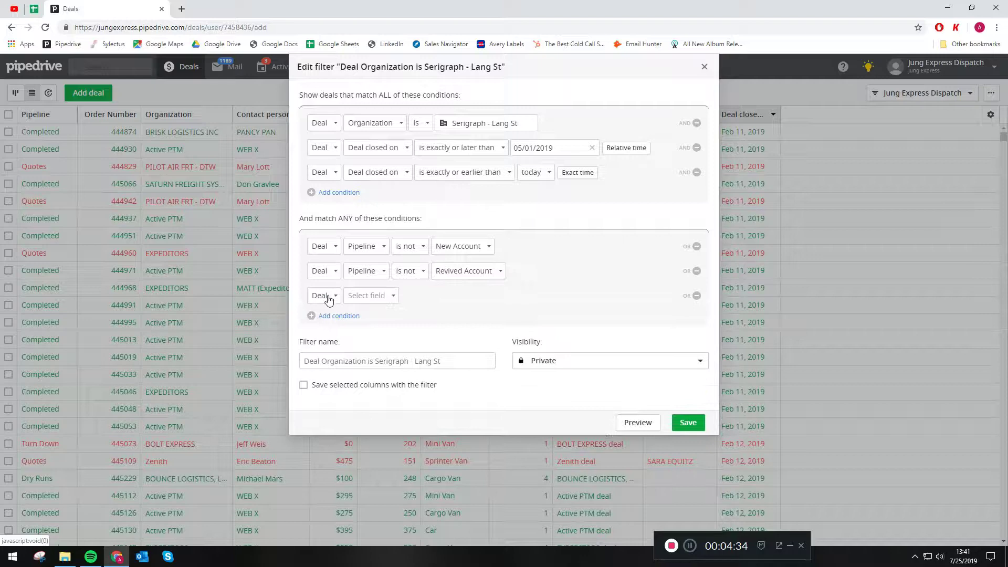
pyautogui.click(367, 297)
pyautogui.scroll(-10, 370, 392)
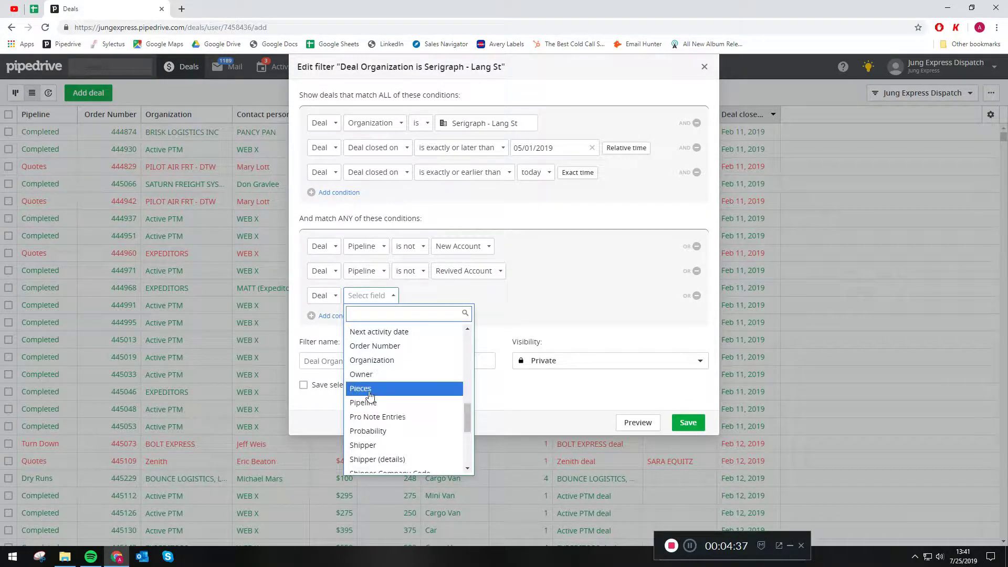
pyautogui.click(372, 401)
pyautogui.click(403, 296)
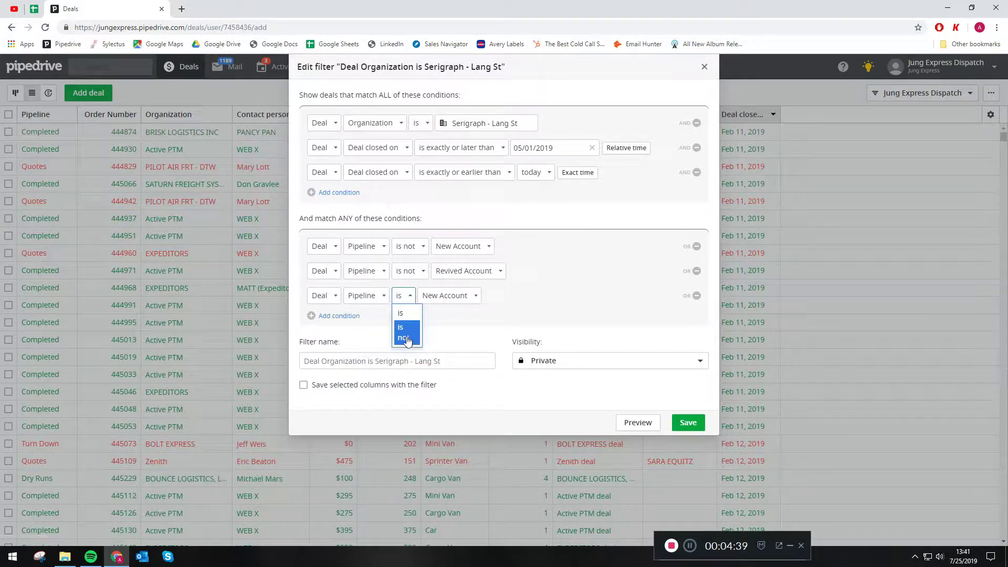
pyautogui.click(407, 340)
pyautogui.click(469, 297)
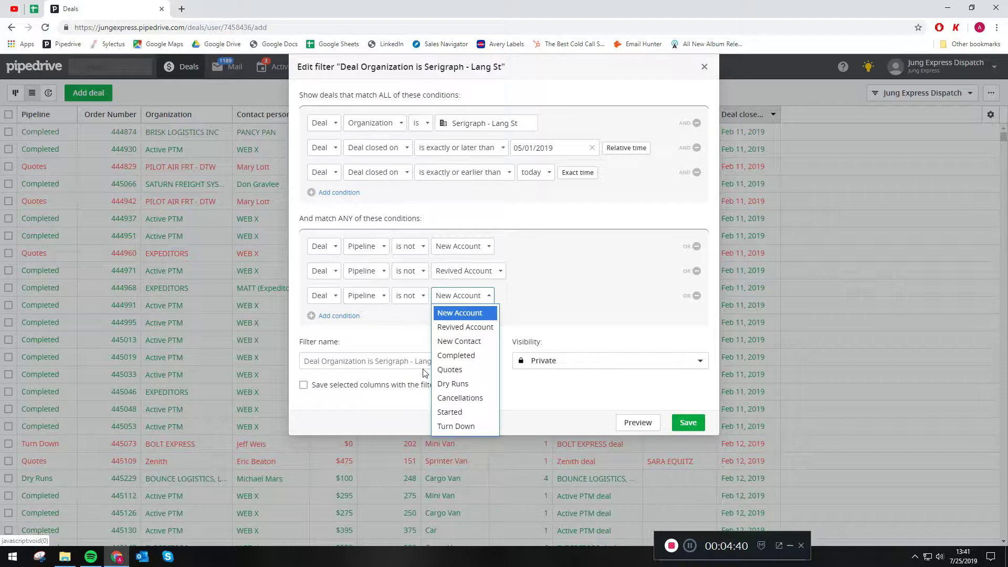
pyautogui.click(457, 342)
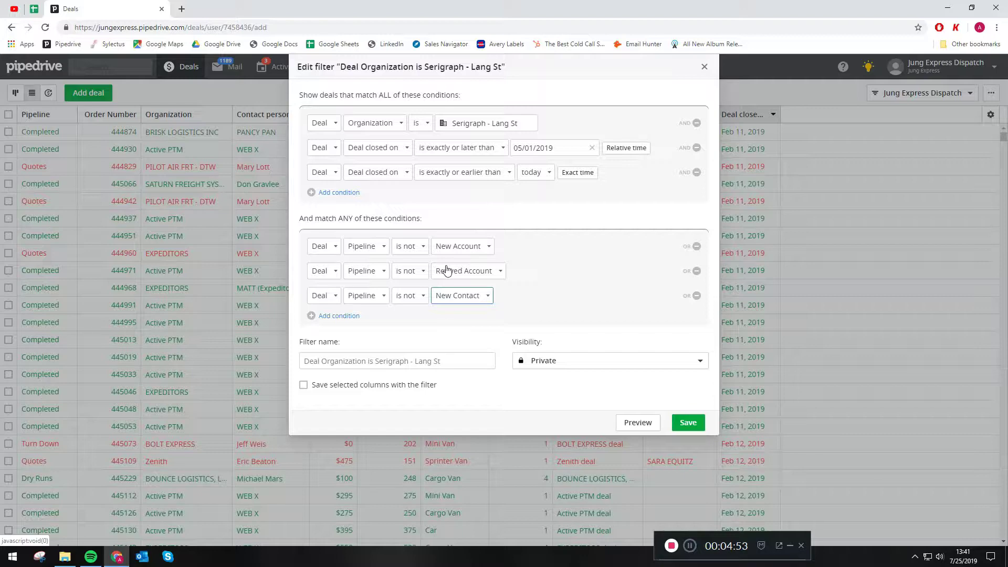
pyautogui.click(459, 362)
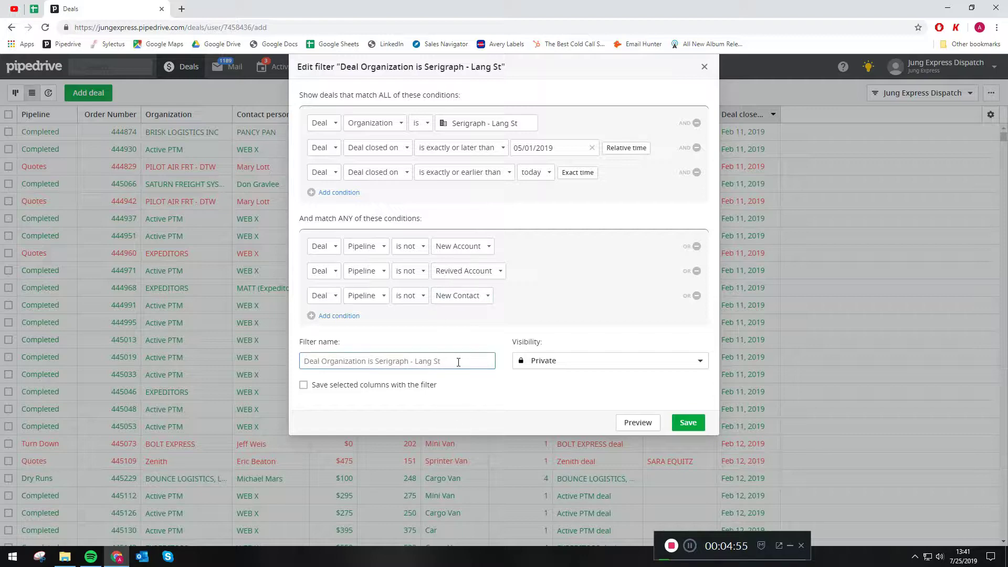
# Step: Name the filter 'Orders By Company and Date' and save it
pyautogui.write('Orde')
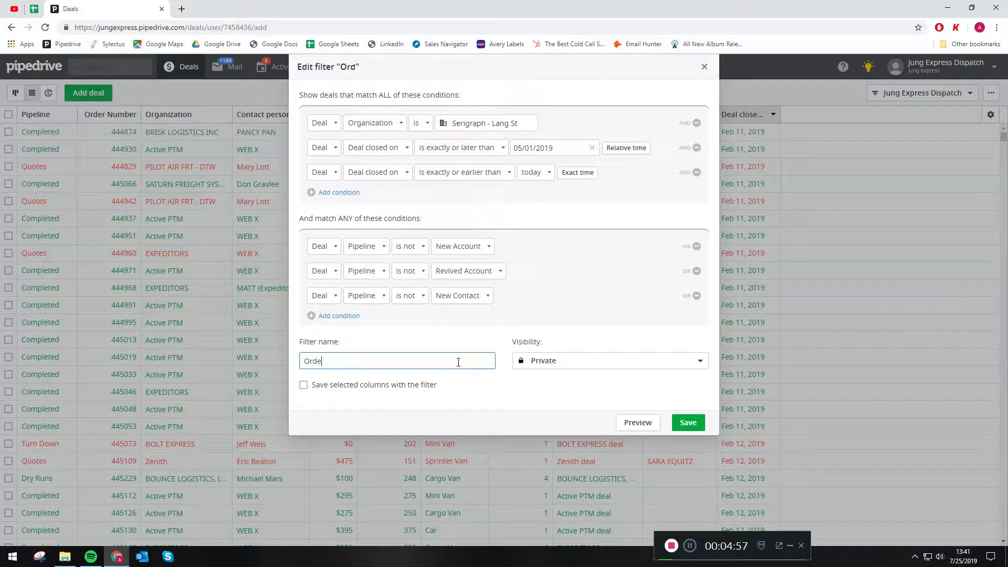
pyautogui.write('rs By Company and Dte')
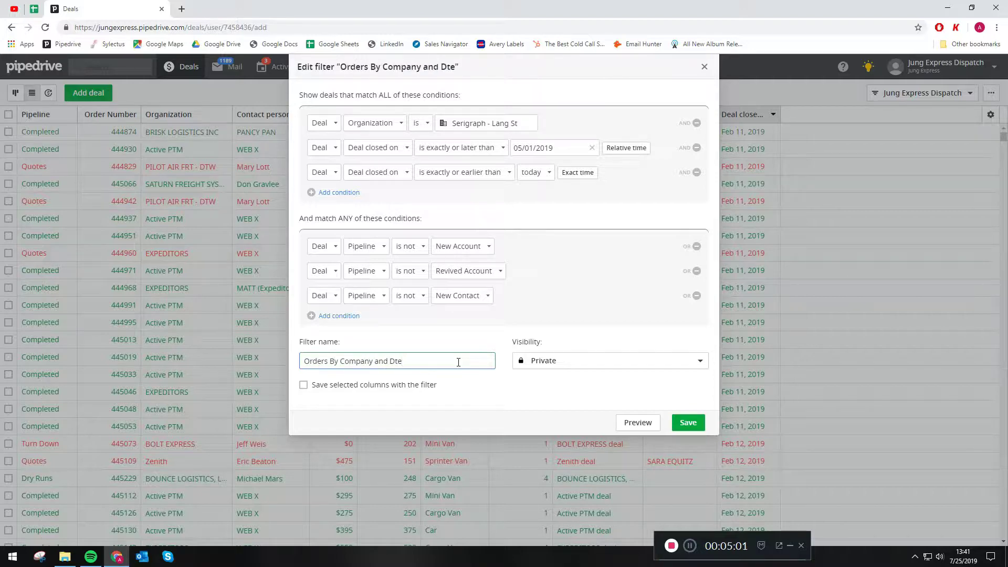
pyautogui.write('te')
pyautogui.click(694, 423)
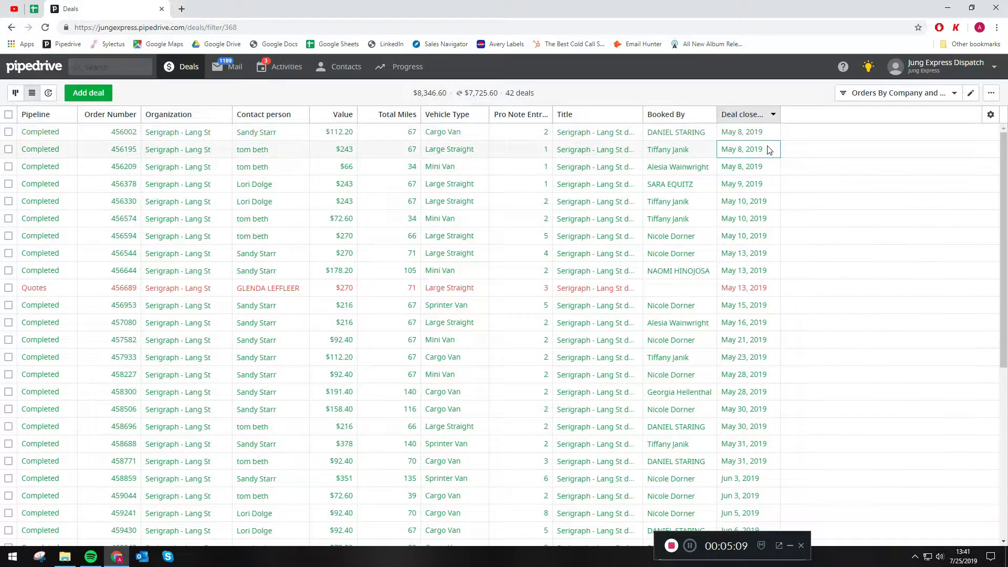
# Step: Sort the filtered deals by Pro Note Entries, Vehicle Type and contact person, then reopen the filter
pyautogui.scroll(-6, 767, 168)
pyautogui.scroll(6, 629, 428)
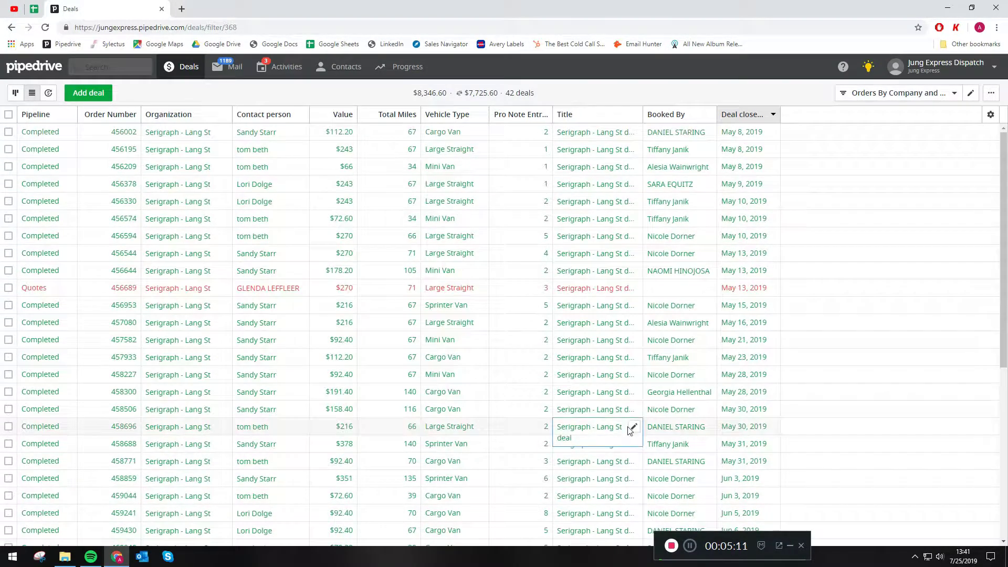
pyautogui.click(528, 118)
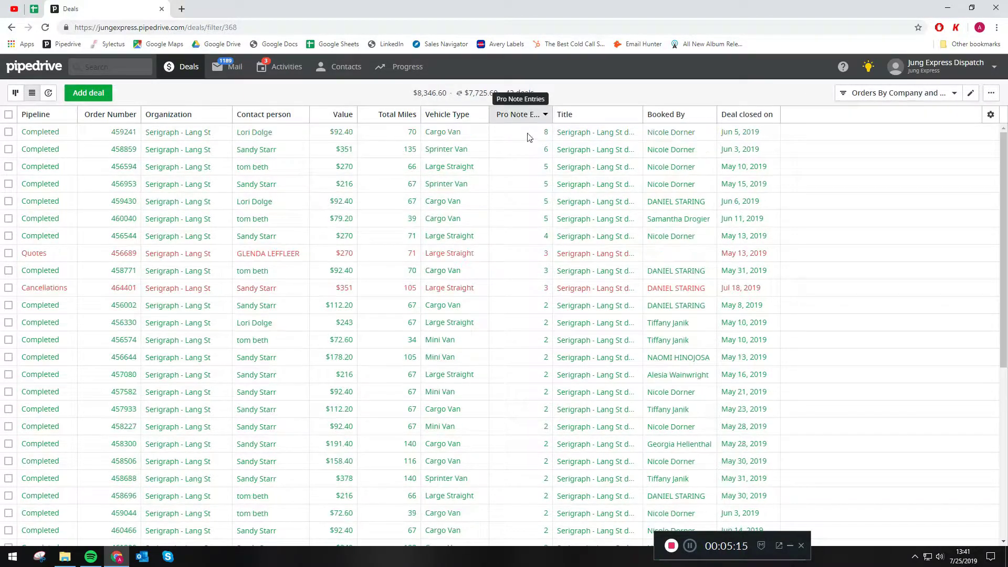
pyautogui.click(439, 115)
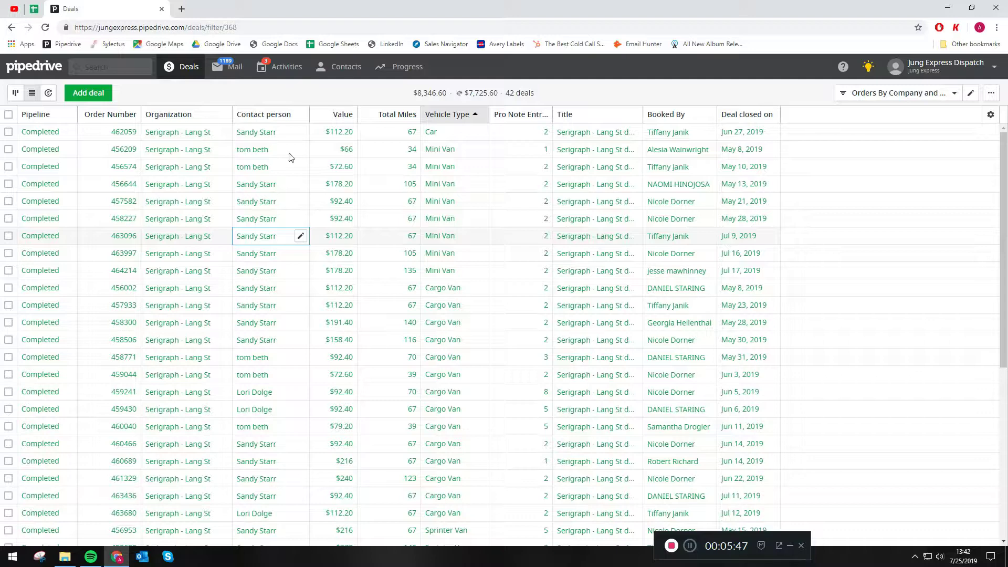
pyautogui.click(270, 116)
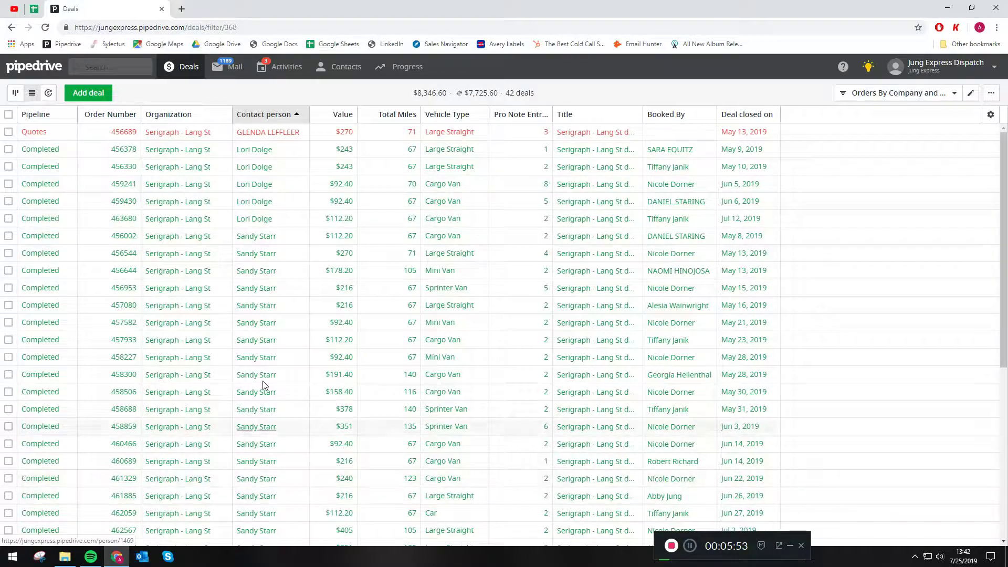
pyautogui.scroll(-2, 268, 234)
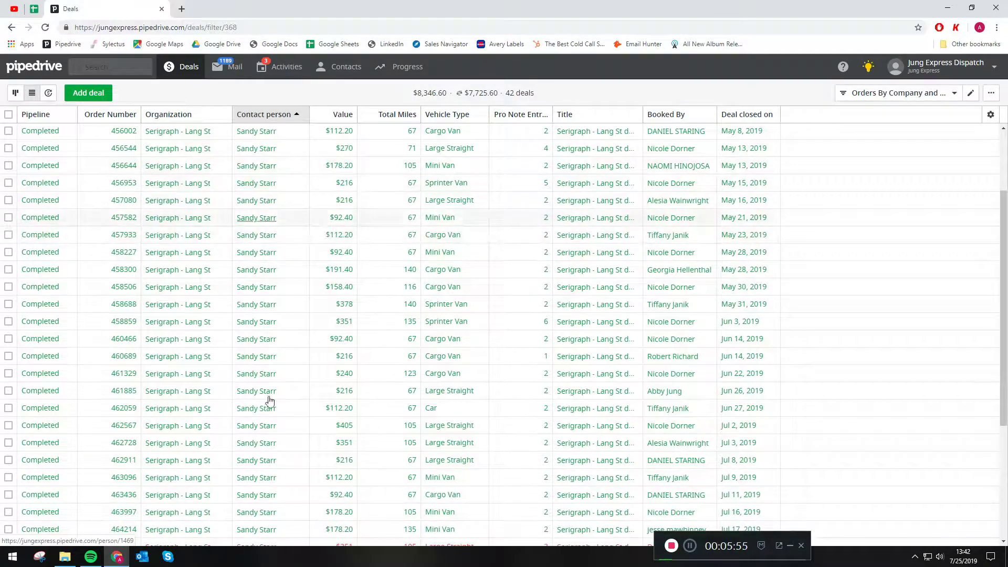
pyautogui.scroll(2, 261, 439)
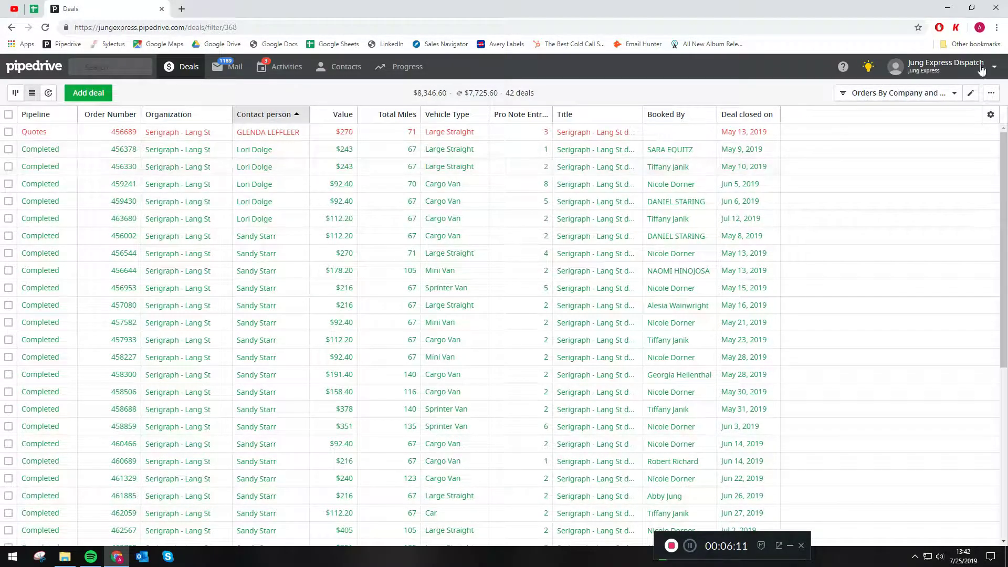
pyautogui.click(968, 96)
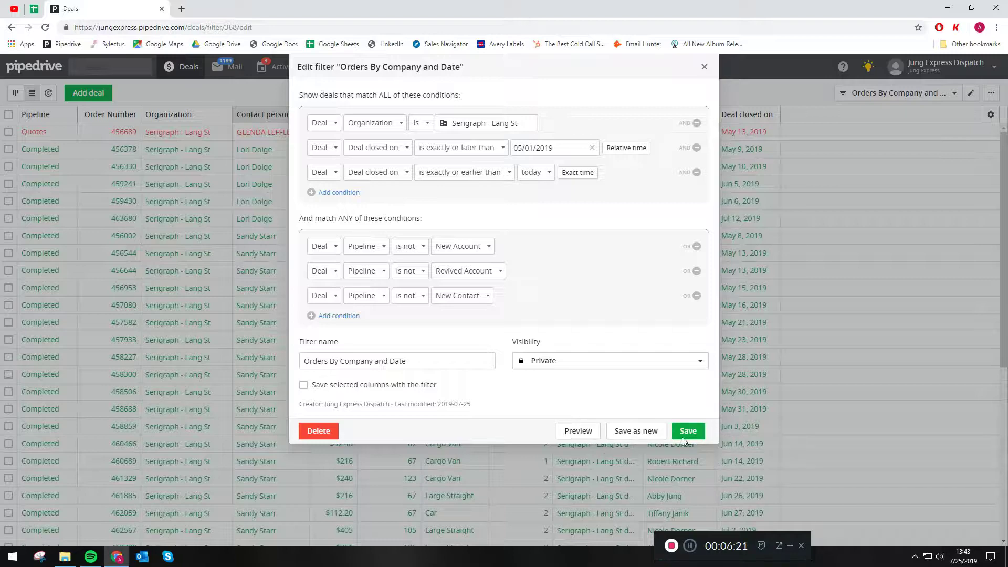
# Step: Save the filter as a new copy named 'Orders By Contact and Date'
pyautogui.click(650, 431)
pyautogui.click(374, 362)
pyautogui.press('BackSpace')
pyautogui.press('BackSpace')
pyautogui.press('BackSpace')
pyautogui.press('BackSpace')
pyautogui.press('BackSpace')
pyautogui.press('BackSpace')
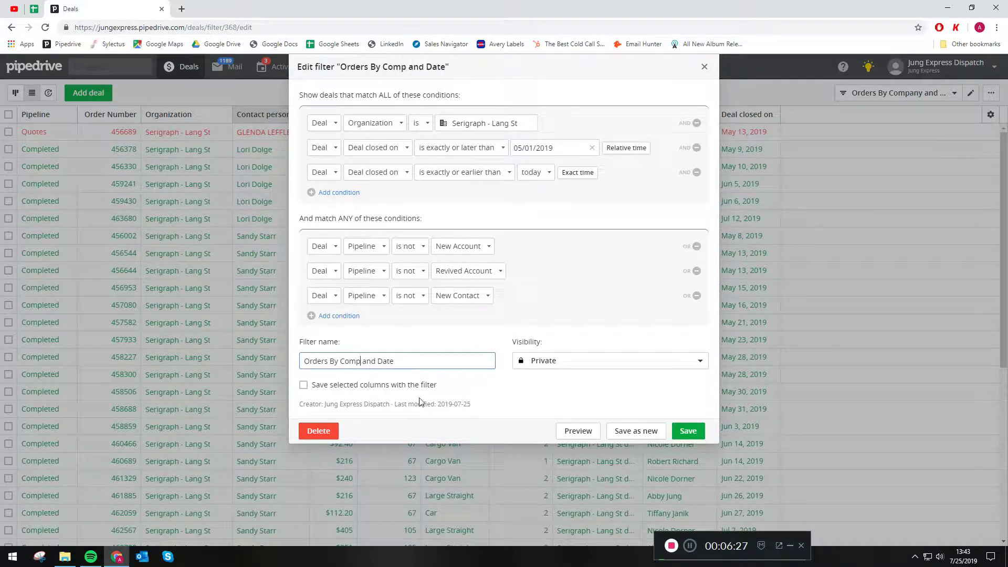
pyautogui.write('ontact')
# Step: Change the first condition to Contact person matching the chosen contact, and save
pyautogui.click(348, 124)
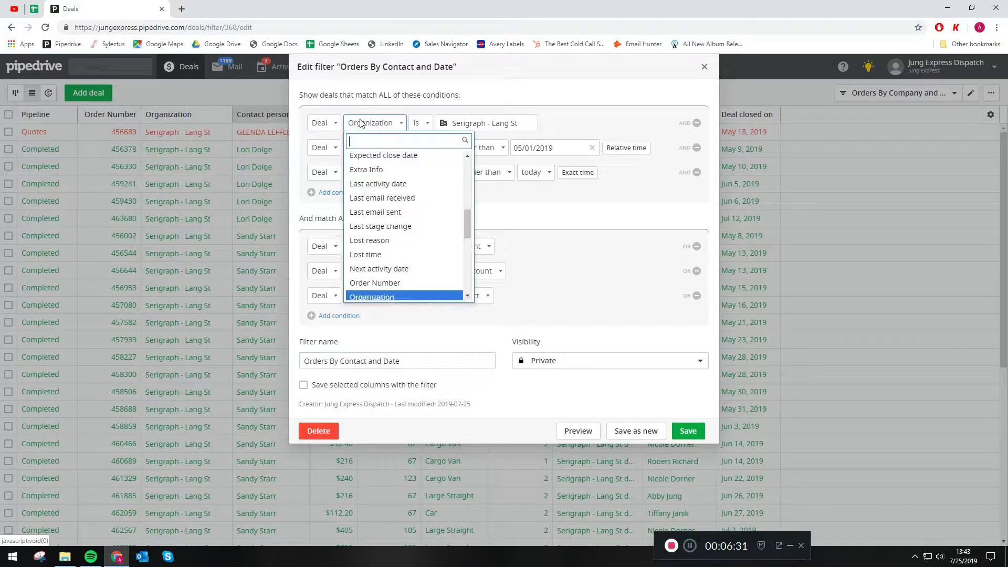
pyautogui.scroll(5, 391, 223)
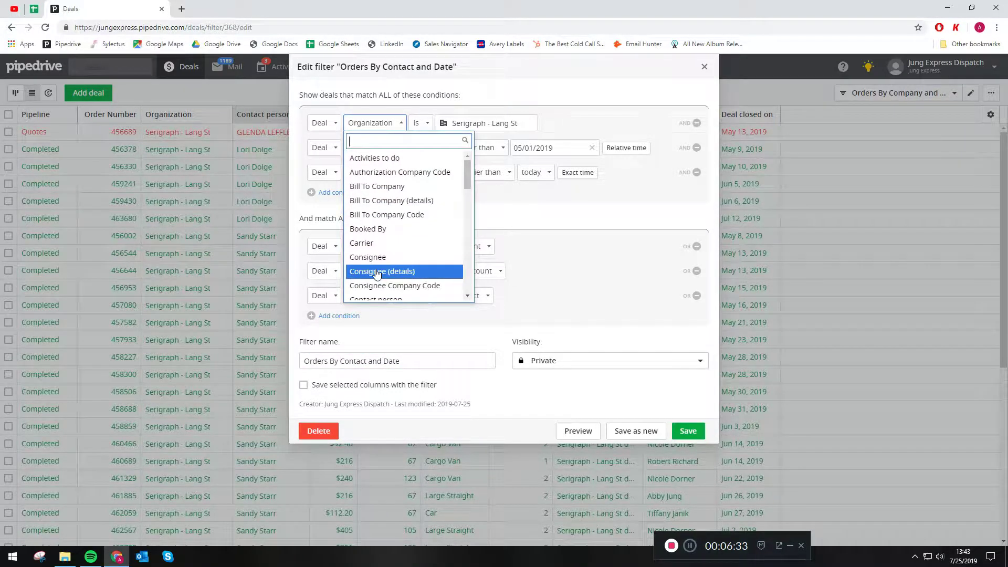
pyautogui.scroll(-2, 381, 254)
pyautogui.click(379, 243)
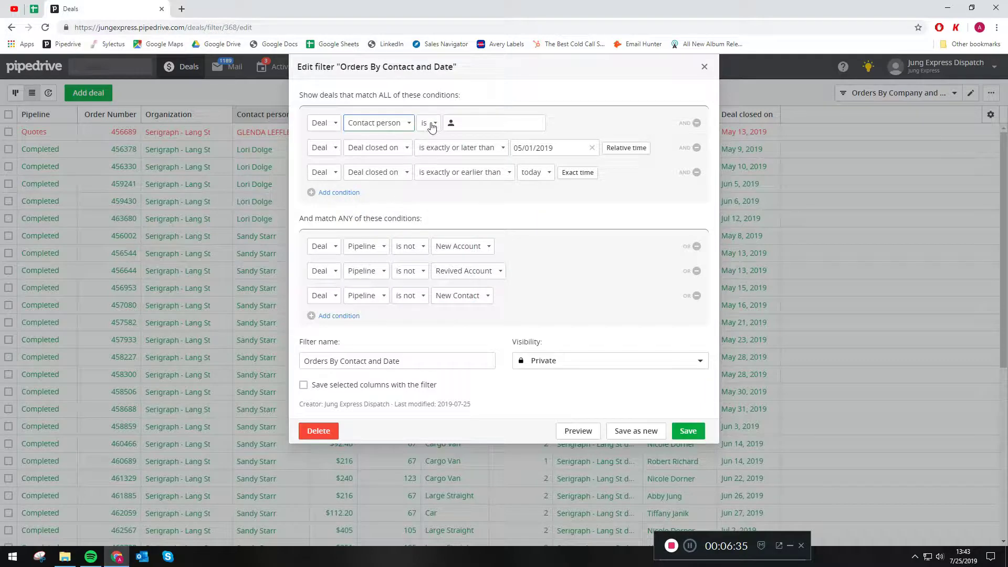
pyautogui.click(486, 121)
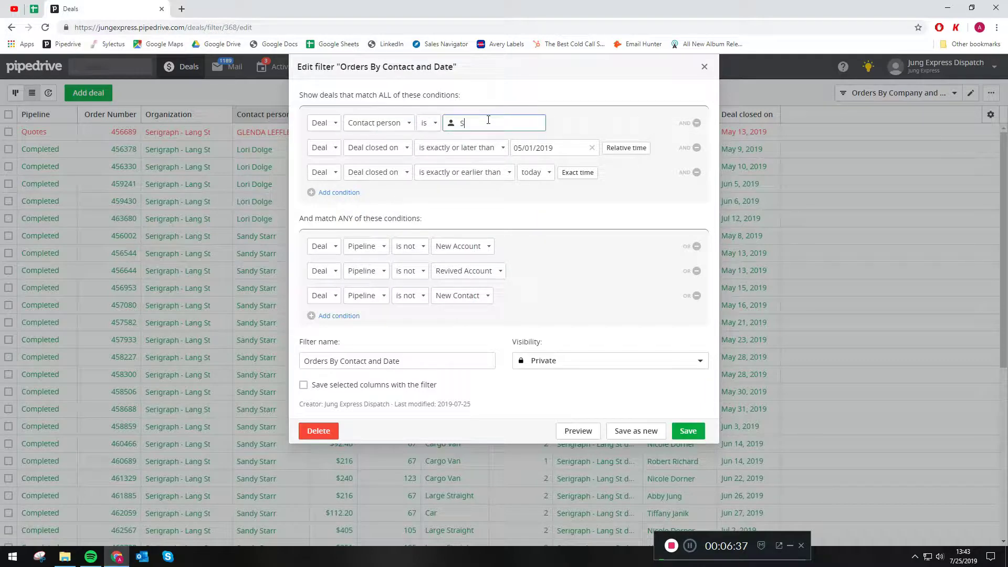
pyautogui.click(493, 149)
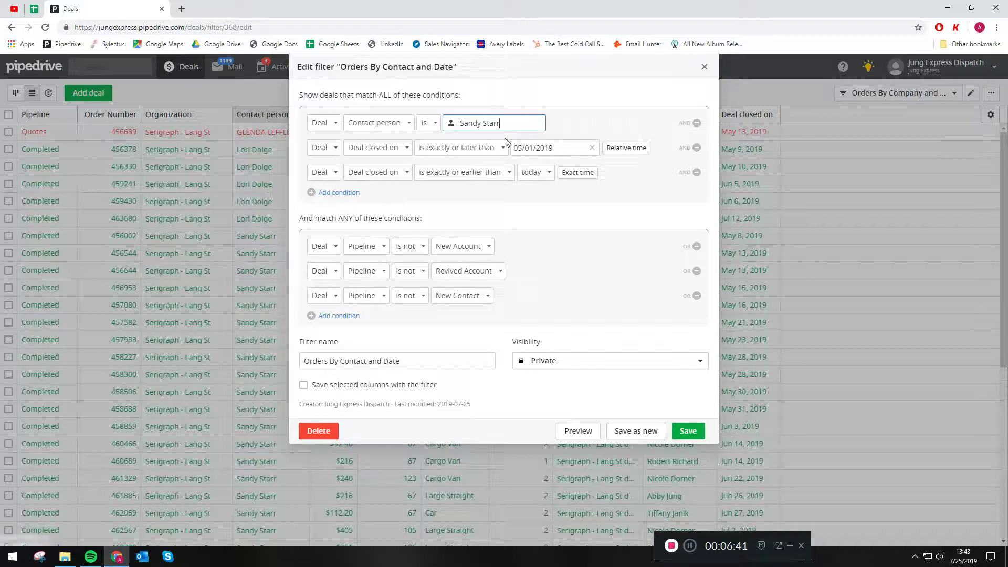
pyautogui.click(685, 430)
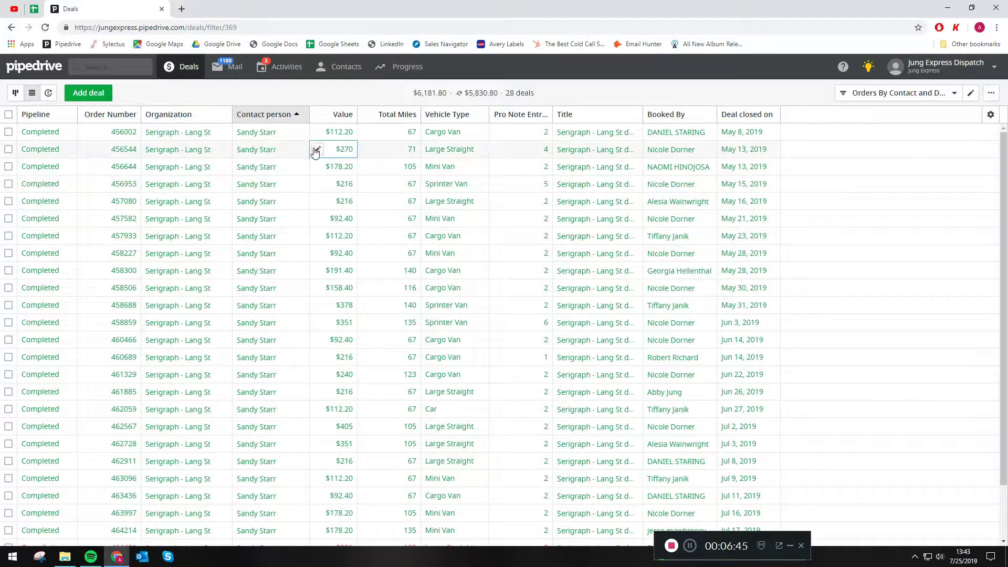
# Step: Review the 28 filtered deals and reopen the filter's settings
pyautogui.scroll(-1, 267, 158)
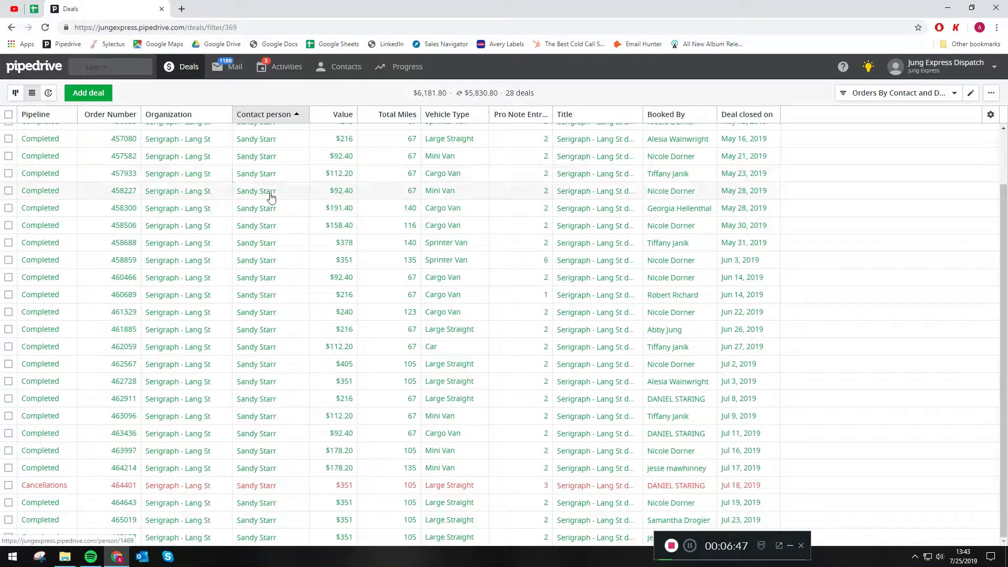
pyautogui.scroll(1, 278, 286)
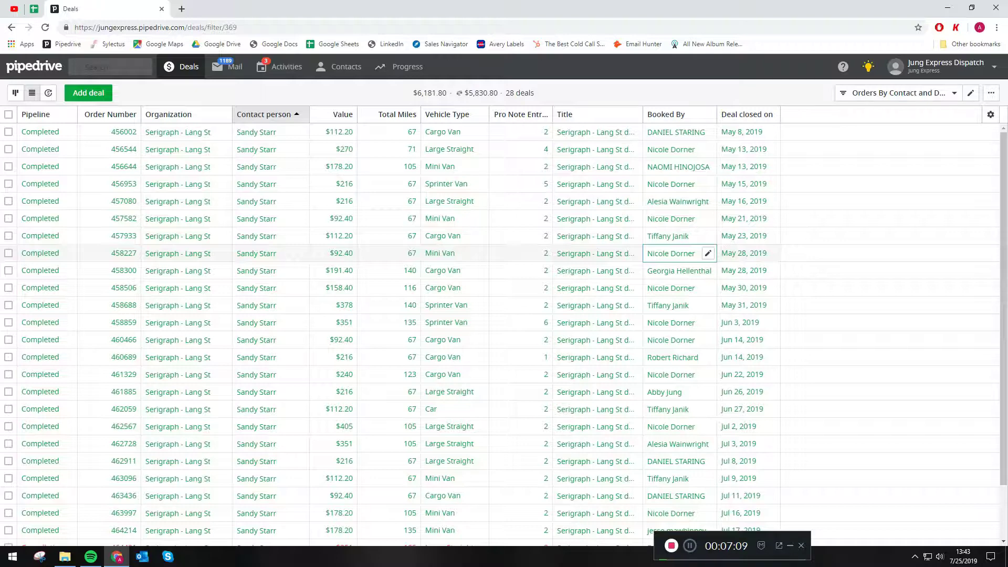
pyautogui.click(972, 94)
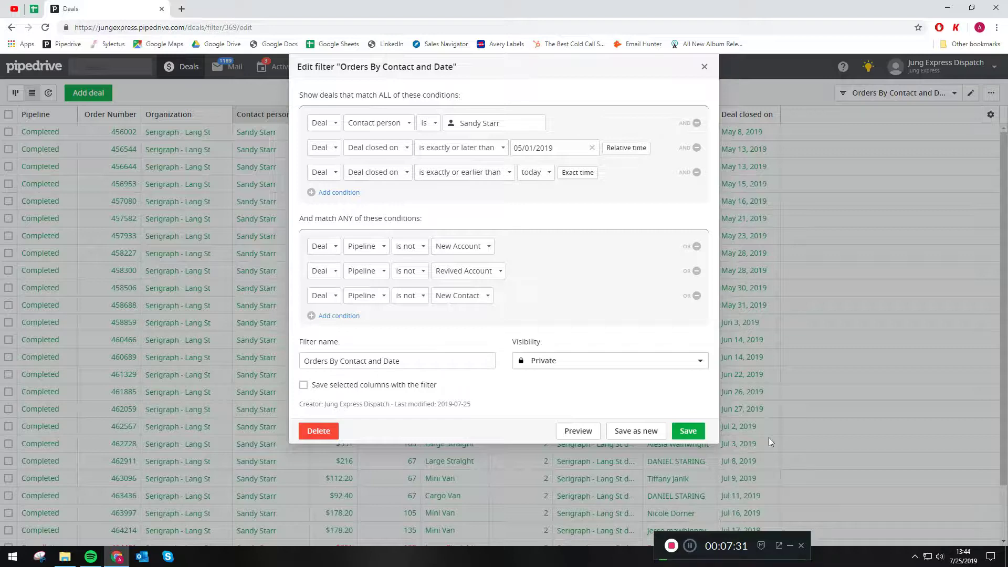
# Step: Save the filter as a new copy named 'Orders By Salesperson and Date'
pyautogui.click(628, 432)
pyautogui.click(366, 362)
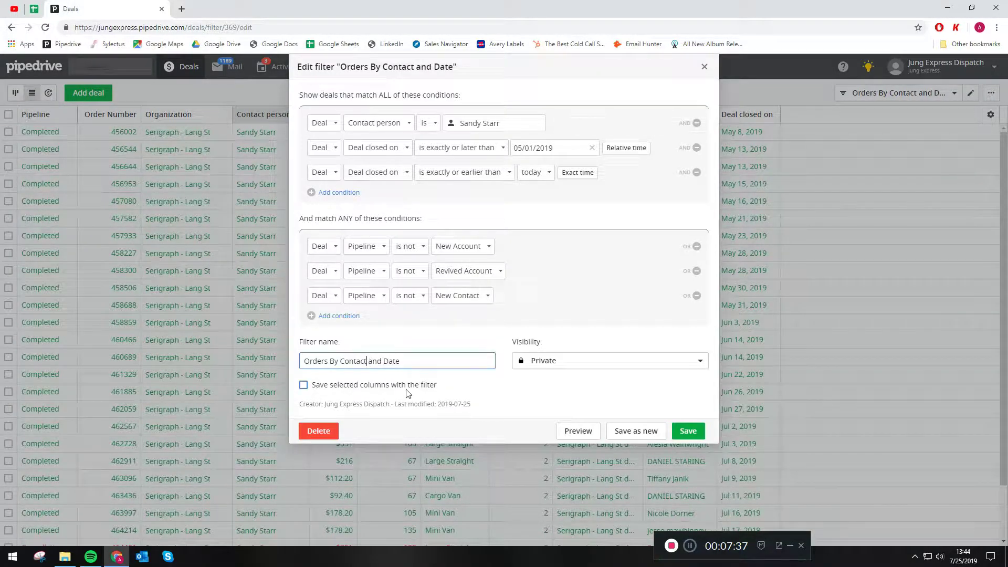
pyautogui.press('BackSpace')
pyautogui.press('BackSpace')
pyautogui.press('BackSpace')
pyautogui.press('BackSpace')
pyautogui.press('BackSpace')
pyautogui.press('BackSpace')
pyautogui.press('BackSpace')
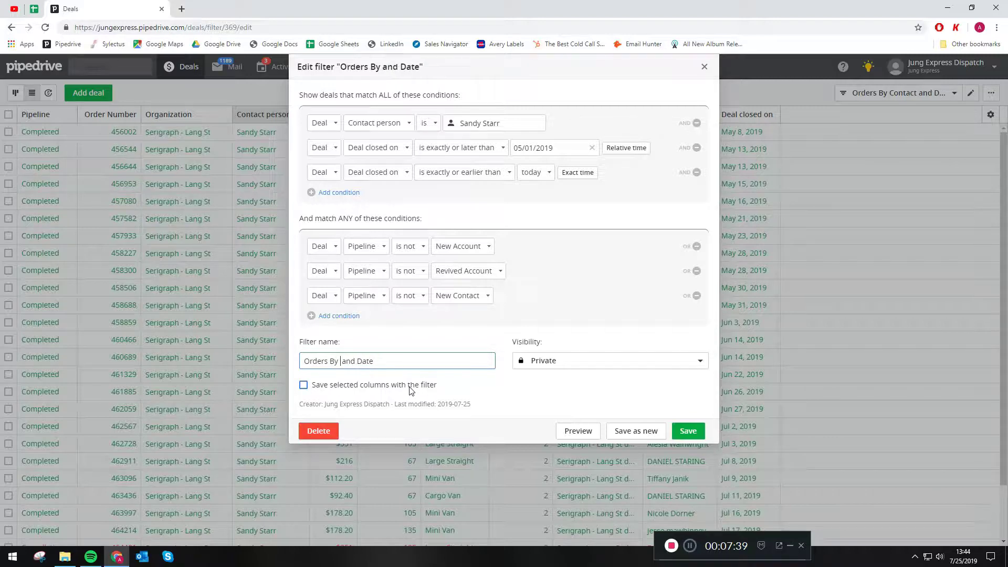
pyautogui.write('A')
pyautogui.press('BackSpace')
pyautogui.write('Salesperson')
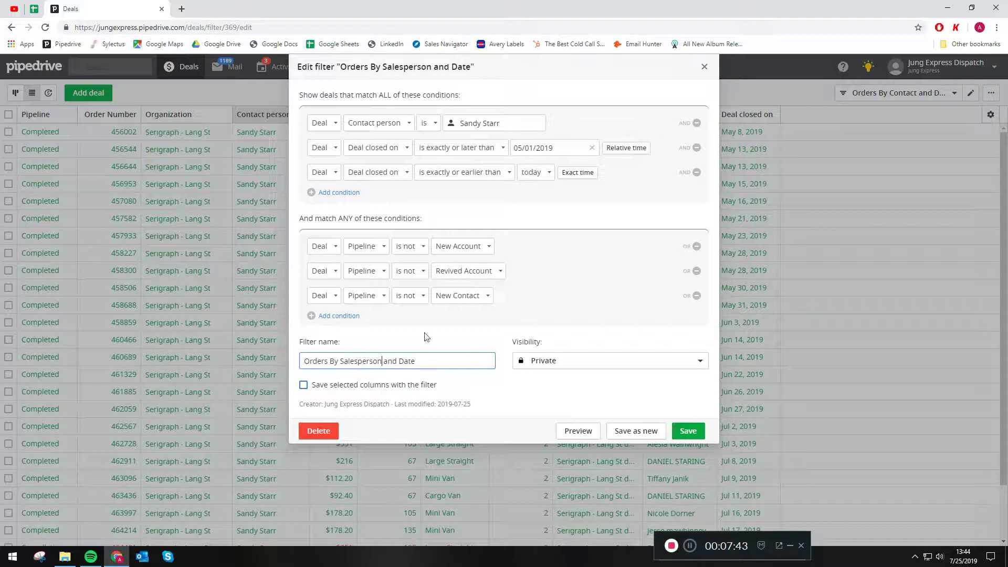
# Step: Change the first condition to Owner is the chosen salesperson
pyautogui.click(353, 124)
pyautogui.scroll(-5, 399, 252)
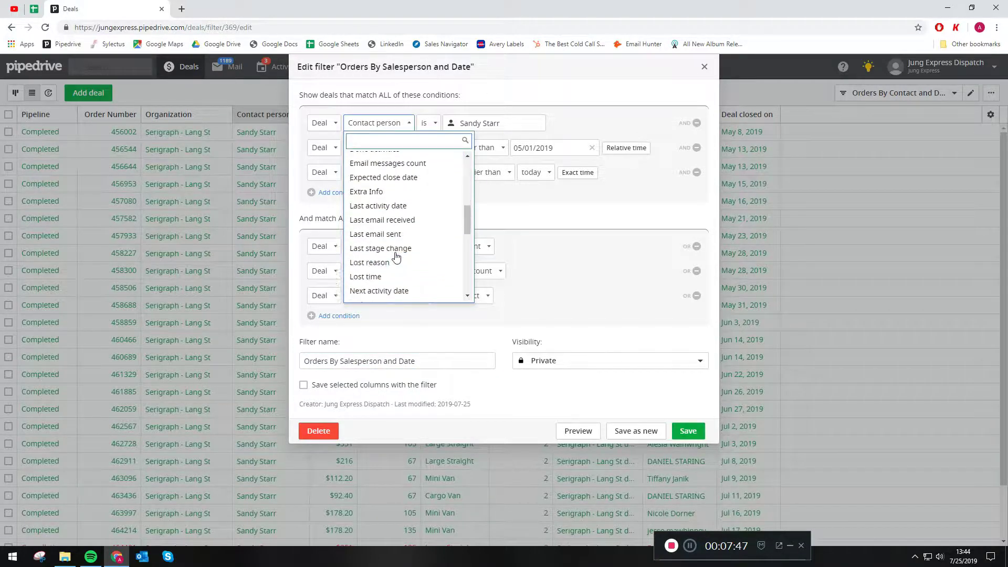
pyautogui.scroll(-2, 396, 257)
pyautogui.click(395, 272)
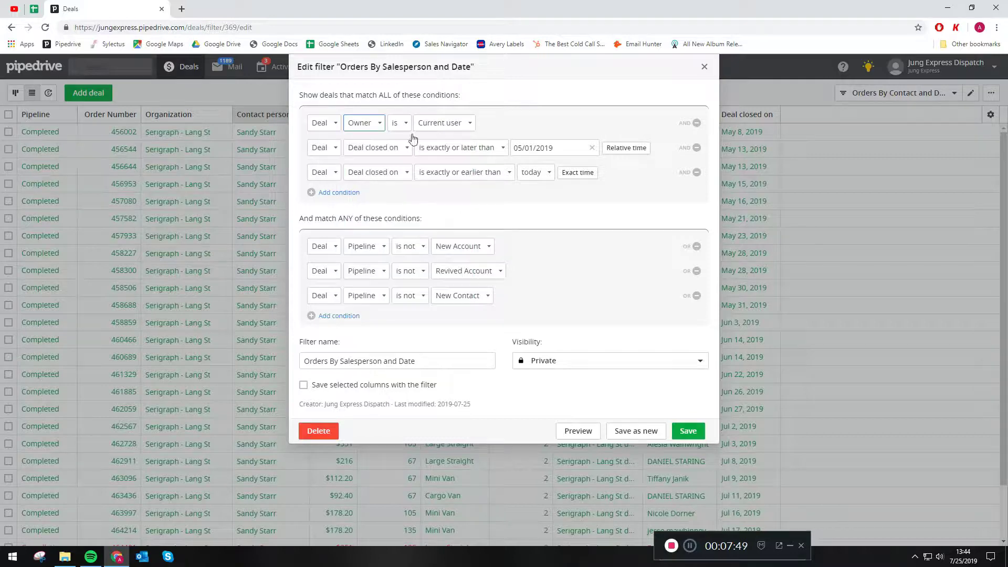
pyautogui.click(441, 124)
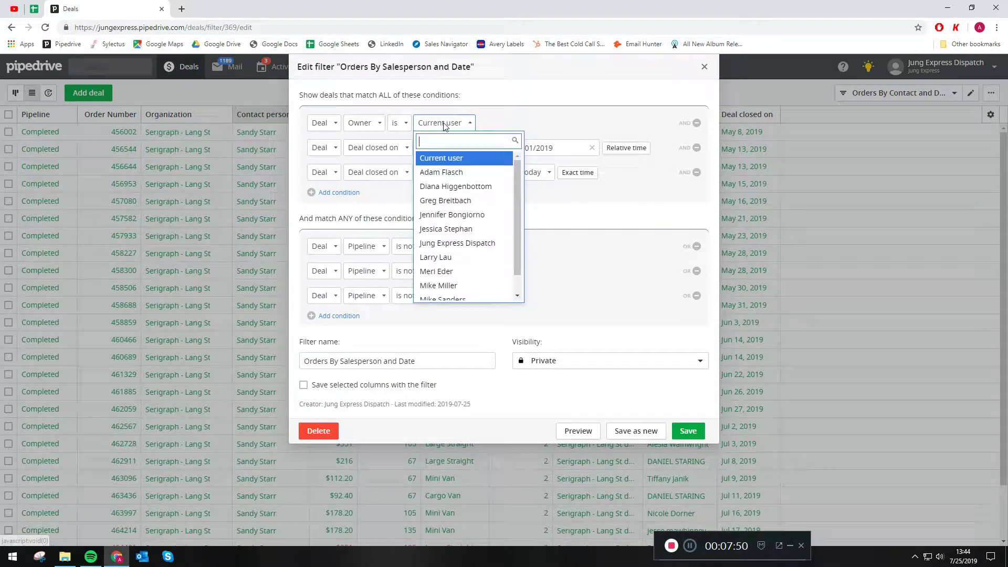
pyautogui.click(450, 205)
# Step: Set the close-date start to 1 month ago and save the filter
pyautogui.click(615, 149)
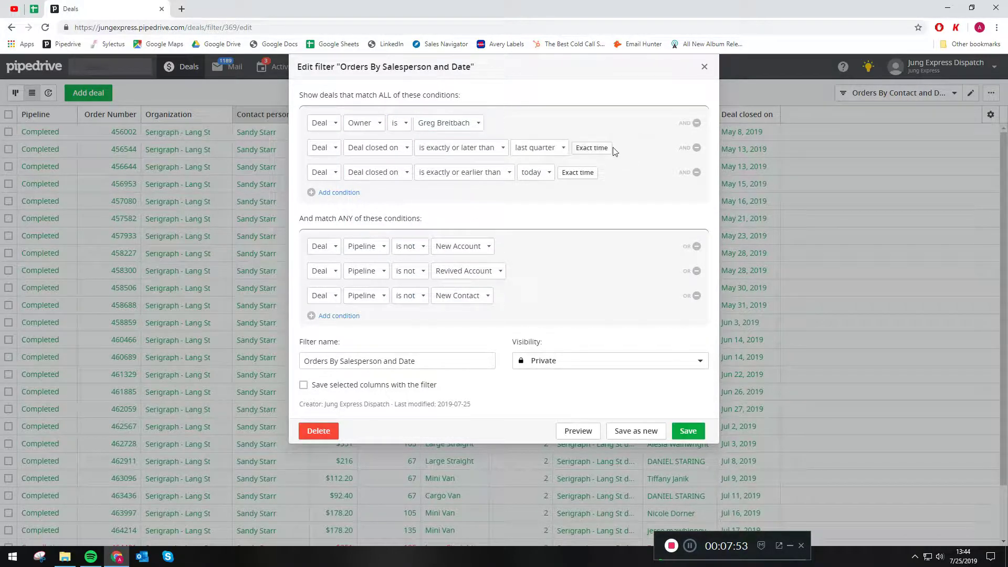
pyautogui.click(544, 149)
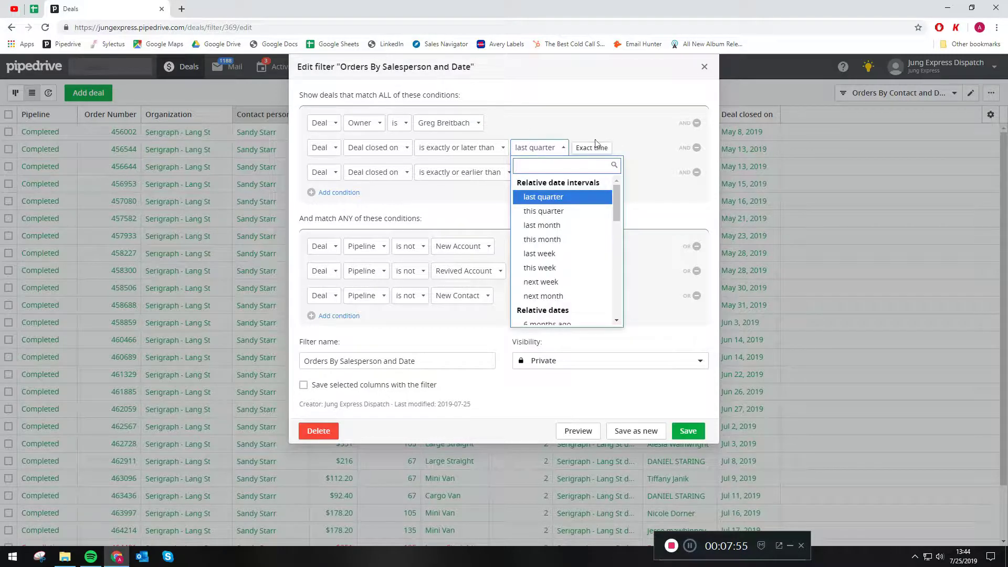
pyautogui.scroll(-5, 546, 226)
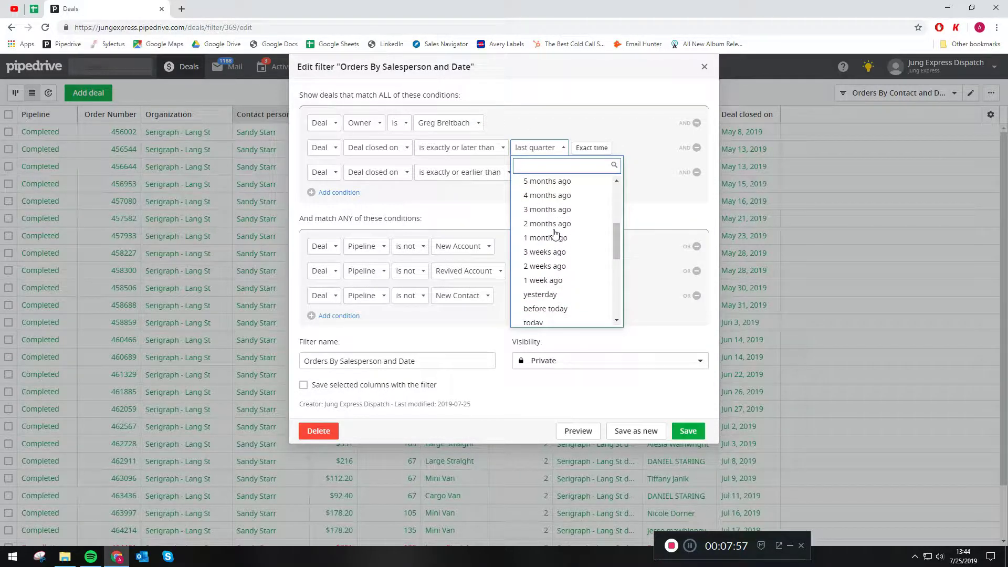
pyautogui.scroll(-2, 564, 252)
pyautogui.scroll(2, 564, 220)
pyautogui.click(560, 189)
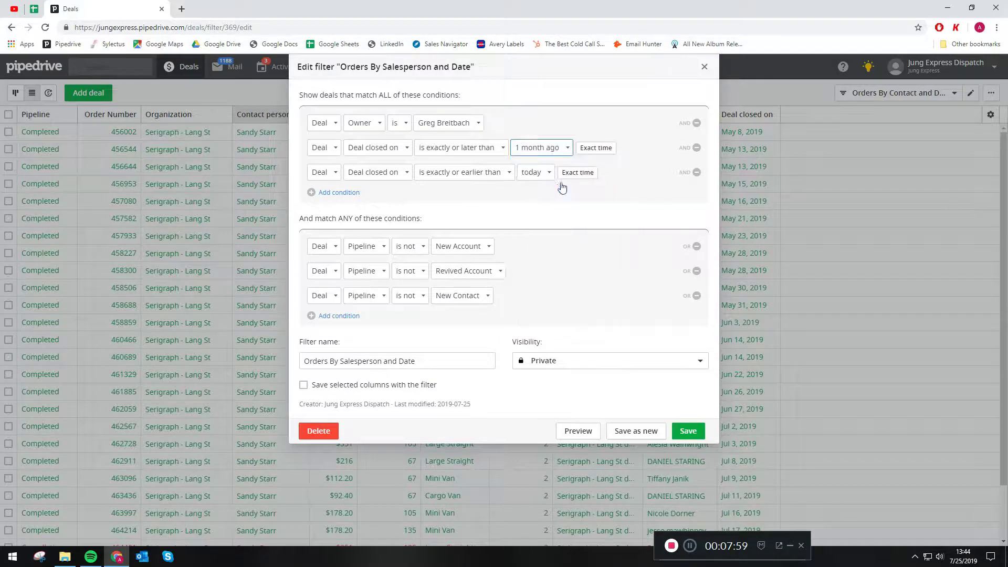
pyautogui.click(689, 431)
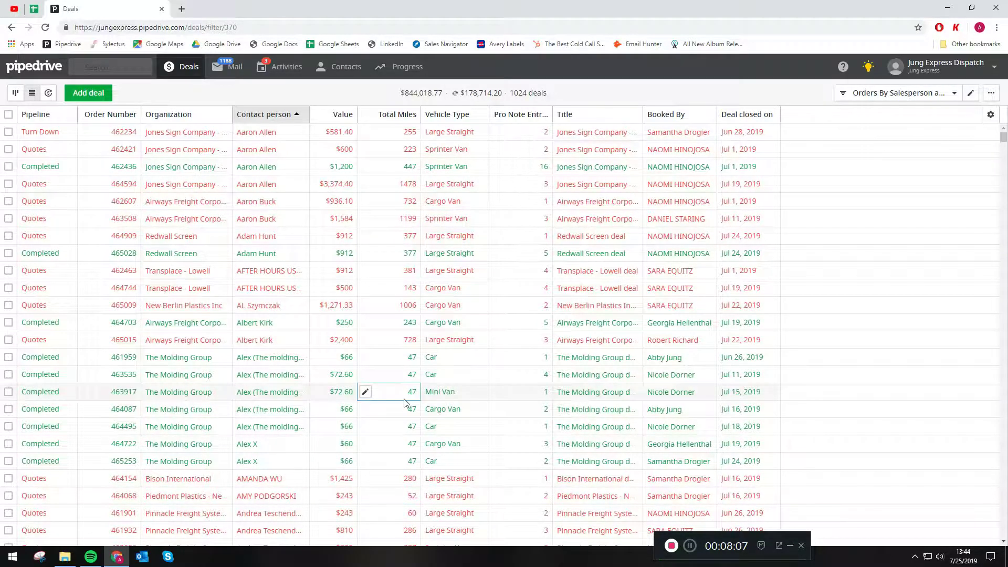
# Step: Sort the 1024 deals by Value, then by Pro Note Entries highest first
pyautogui.scroll(-1, 464, 320)
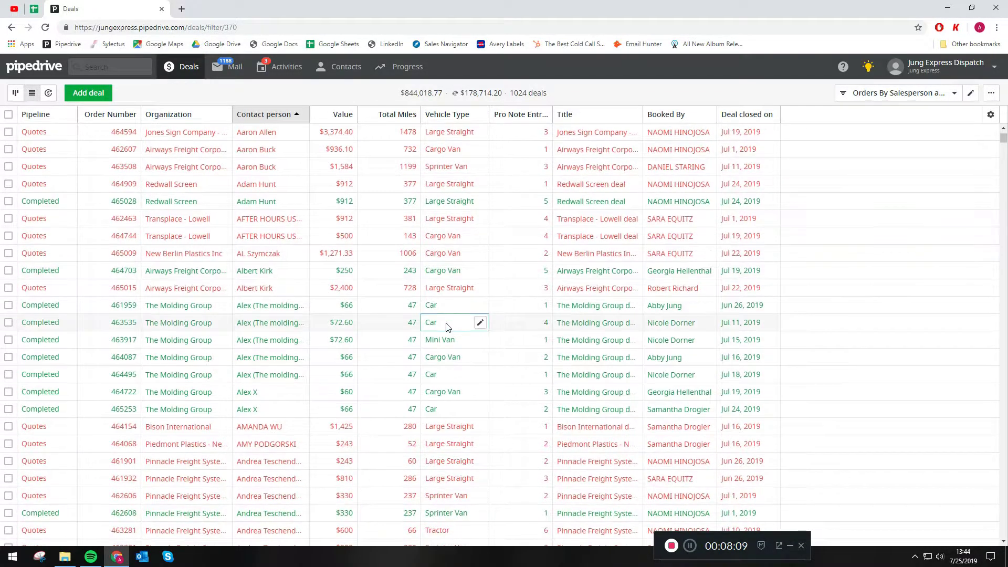
pyautogui.click(338, 115)
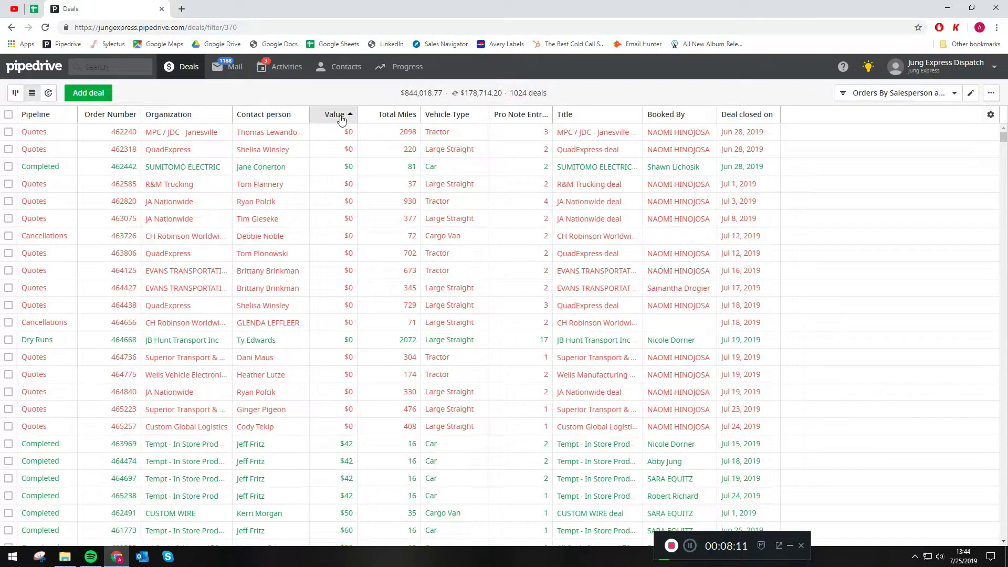
pyautogui.click(341, 116)
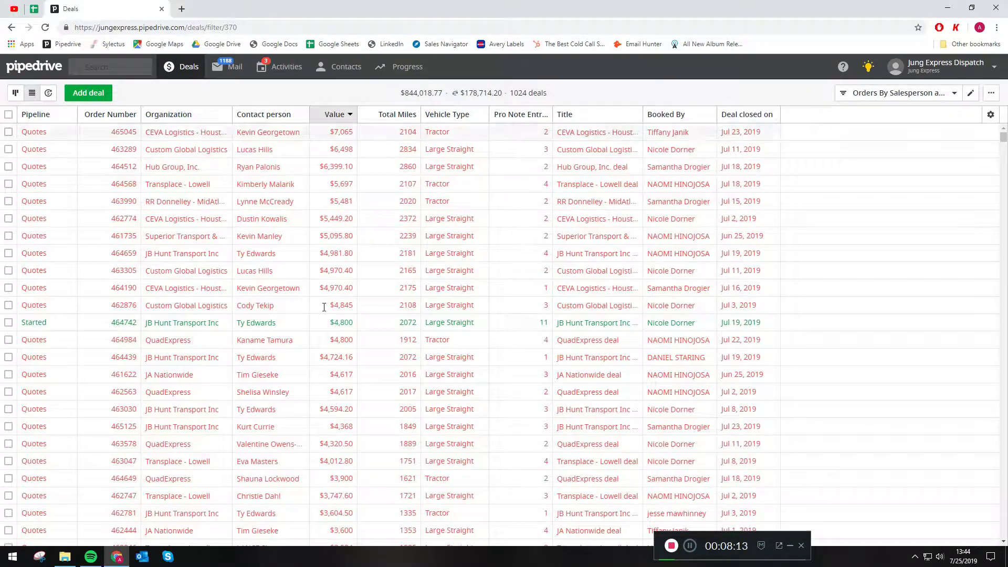
pyautogui.click(533, 116)
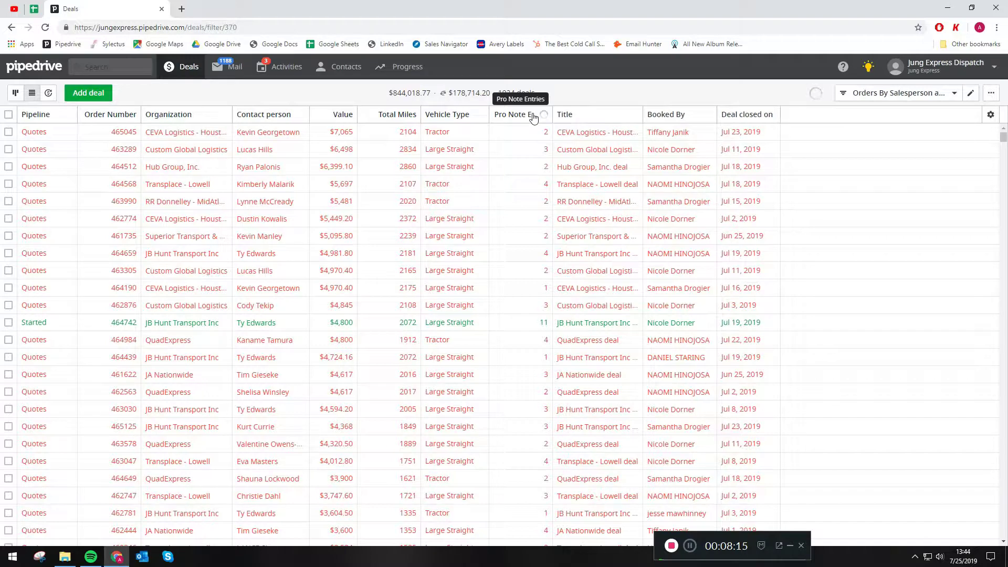
pyautogui.click(534, 115)
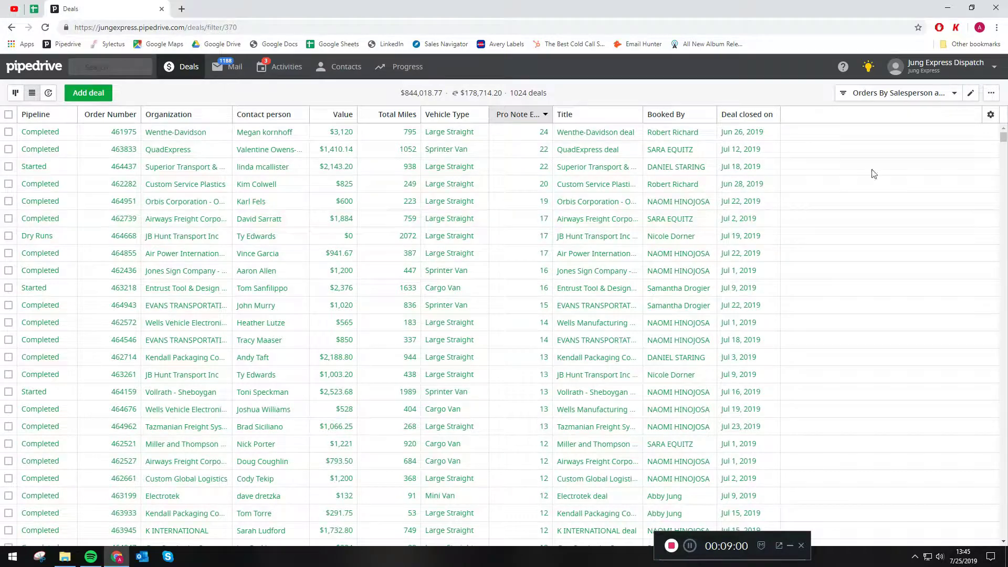
# Step: Edit the current filter and set its closed-since date to 1 week ago
pyautogui.click(970, 99)
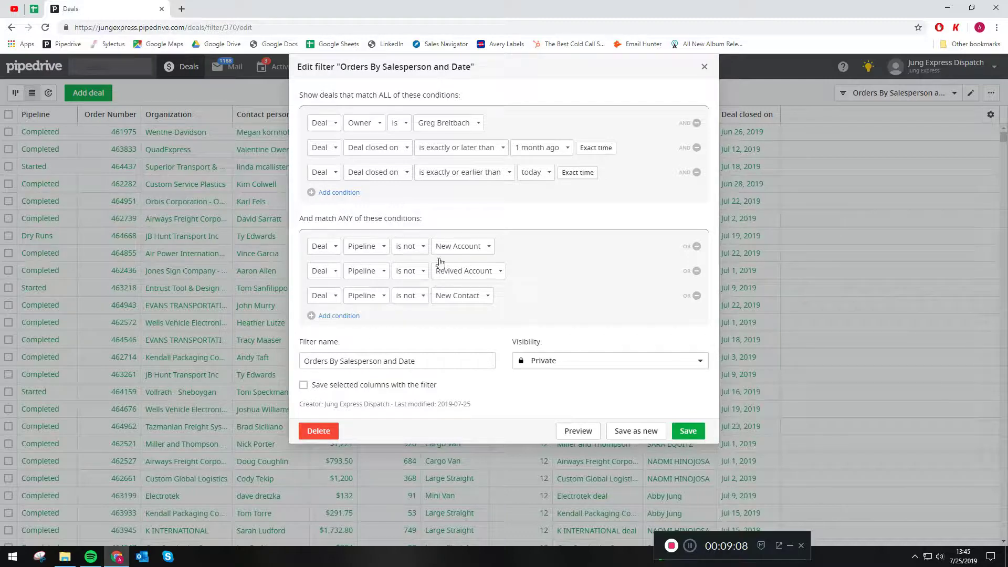
pyautogui.click(570, 153)
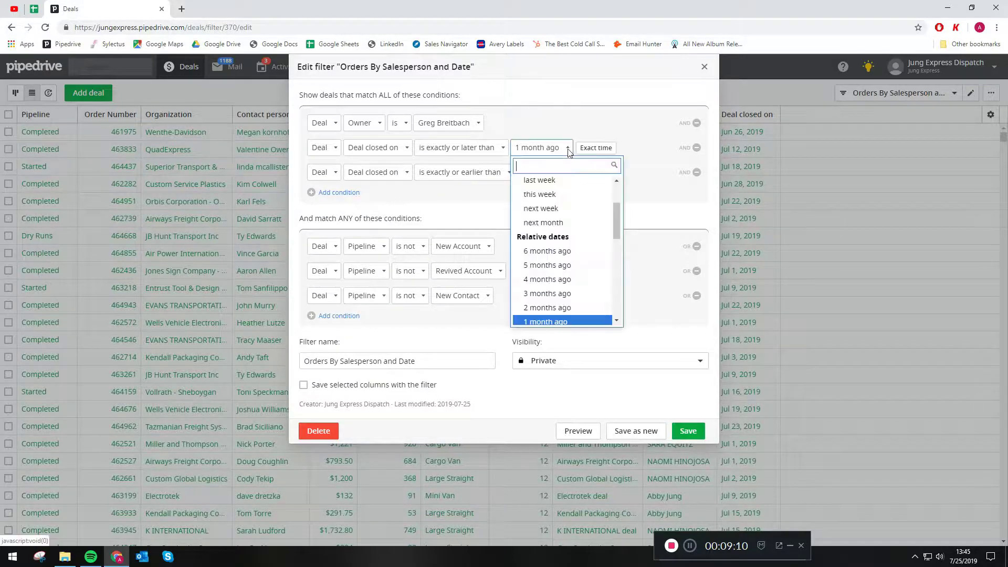
pyautogui.scroll(-2, 564, 269)
pyautogui.scroll(-1, 563, 268)
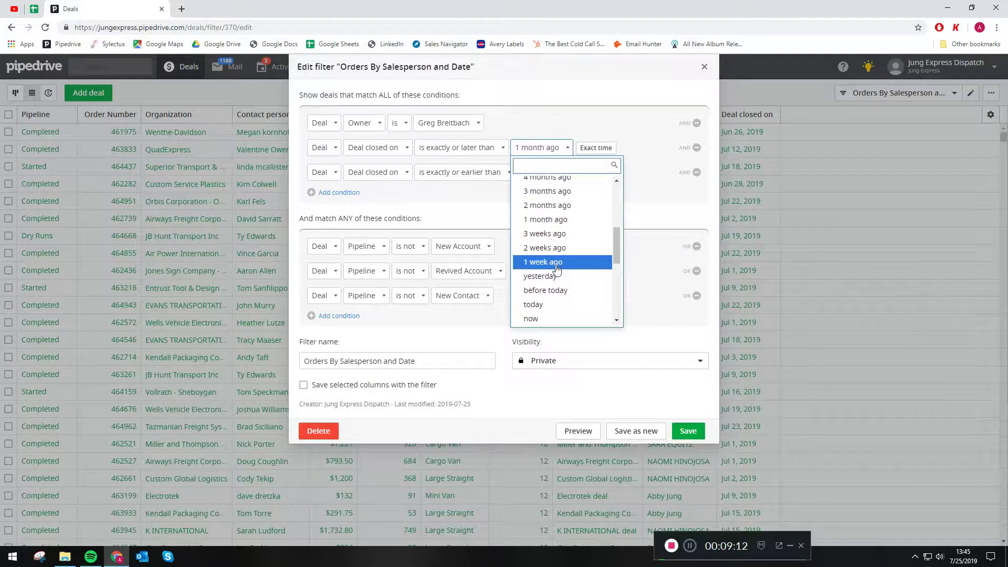
pyautogui.click(562, 268)
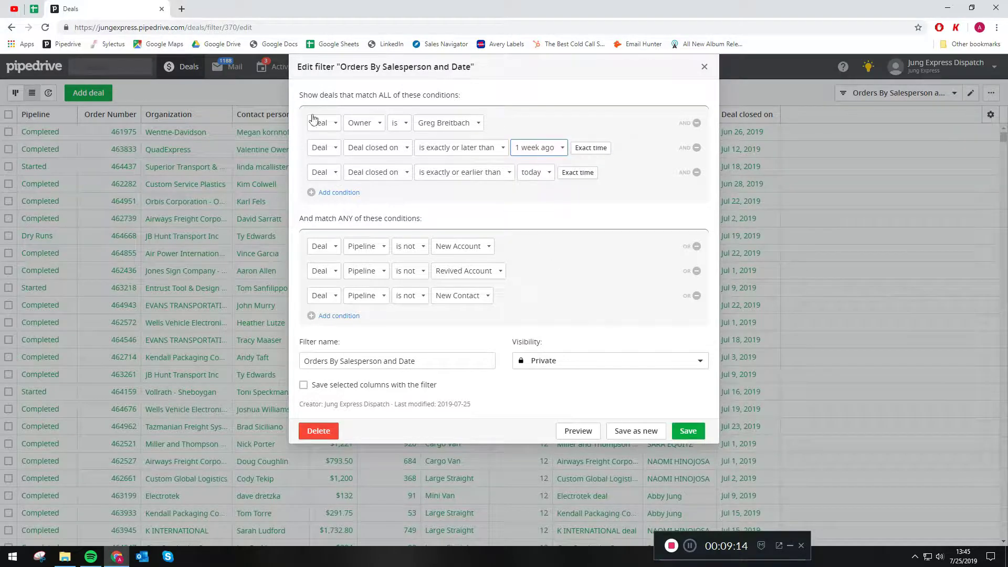
# Step: Make the company dispatch user the owner and add an empty fourth condition row
pyautogui.click(443, 124)
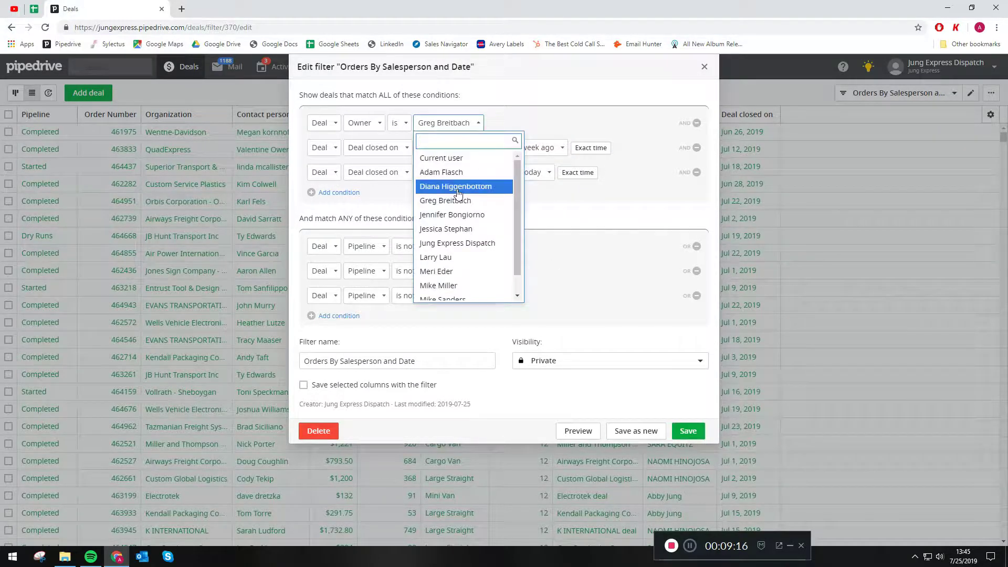
pyautogui.click(456, 244)
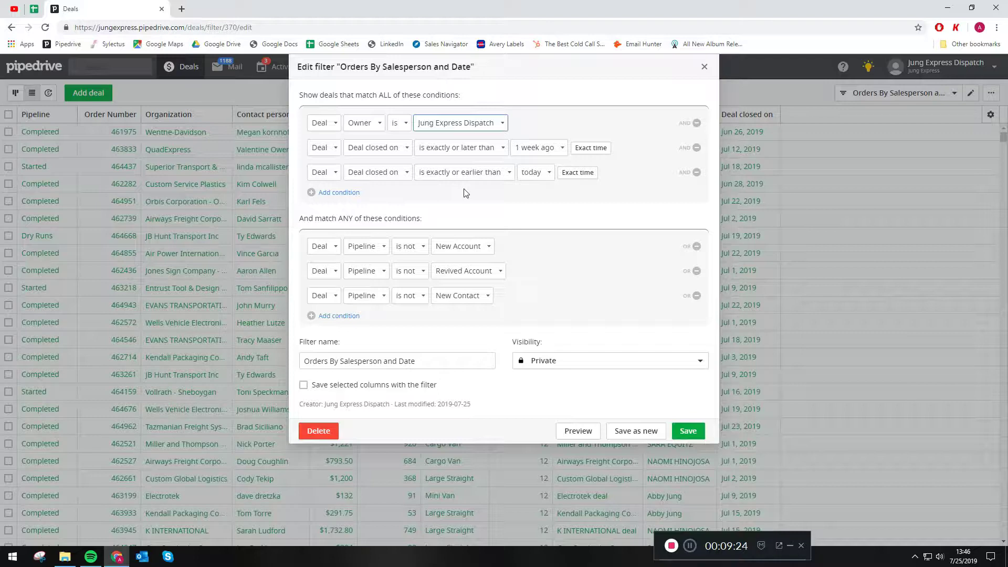
pyautogui.click(339, 192)
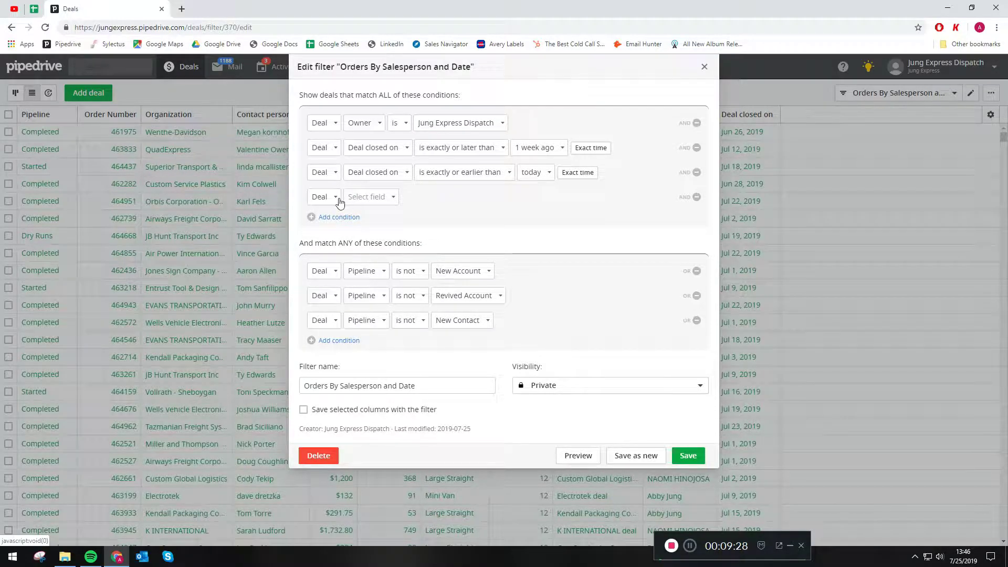
# Step: Set the new row to Organization Status is not 'Jung Express Account', then select the filter name
pyautogui.click(337, 202)
pyautogui.click(336, 228)
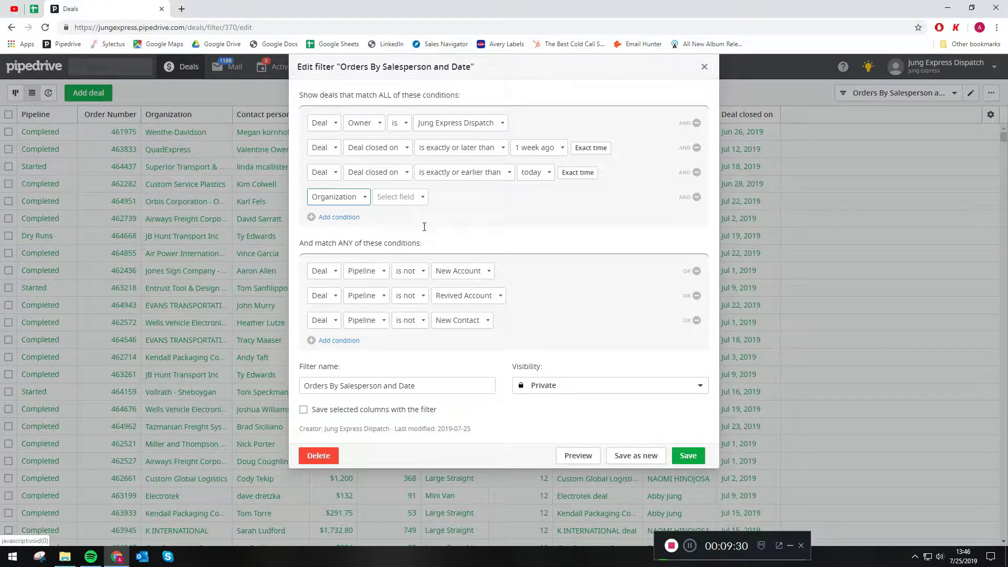
pyautogui.click(398, 197)
pyautogui.scroll(-7, 435, 257)
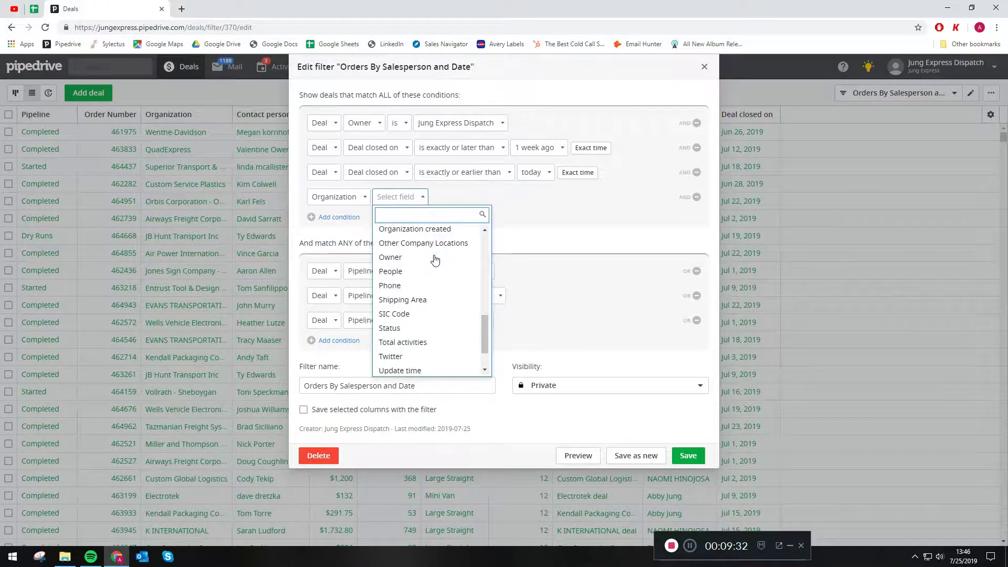
pyautogui.click(426, 328)
pyautogui.click(427, 198)
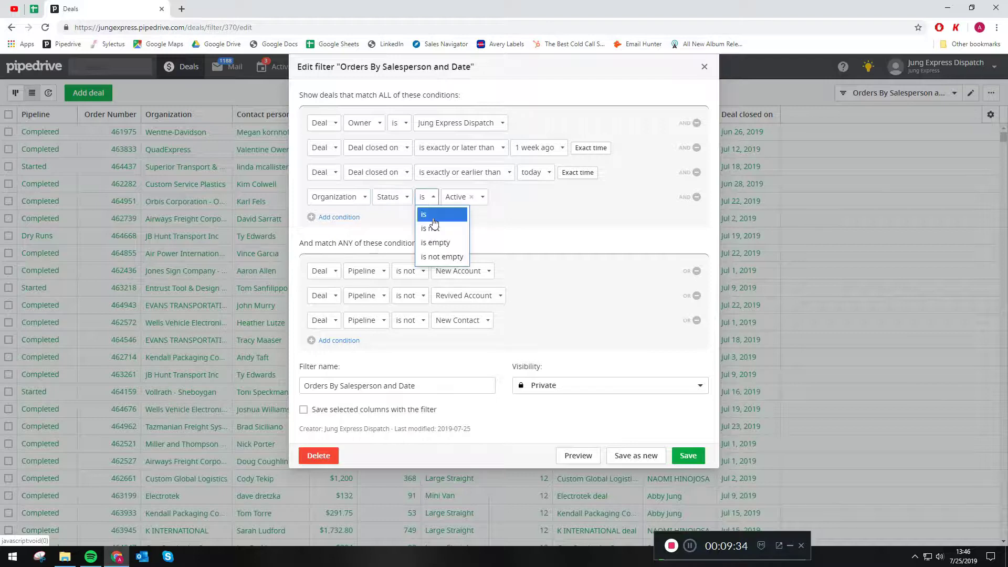
pyautogui.click(440, 229)
pyautogui.click(475, 197)
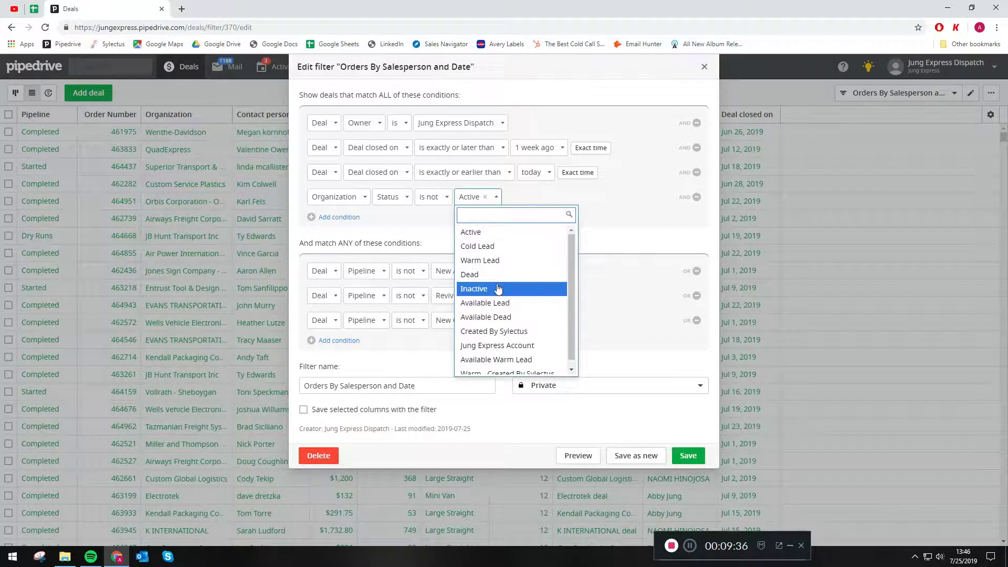
pyautogui.scroll(-1, 506, 316)
pyautogui.click(504, 345)
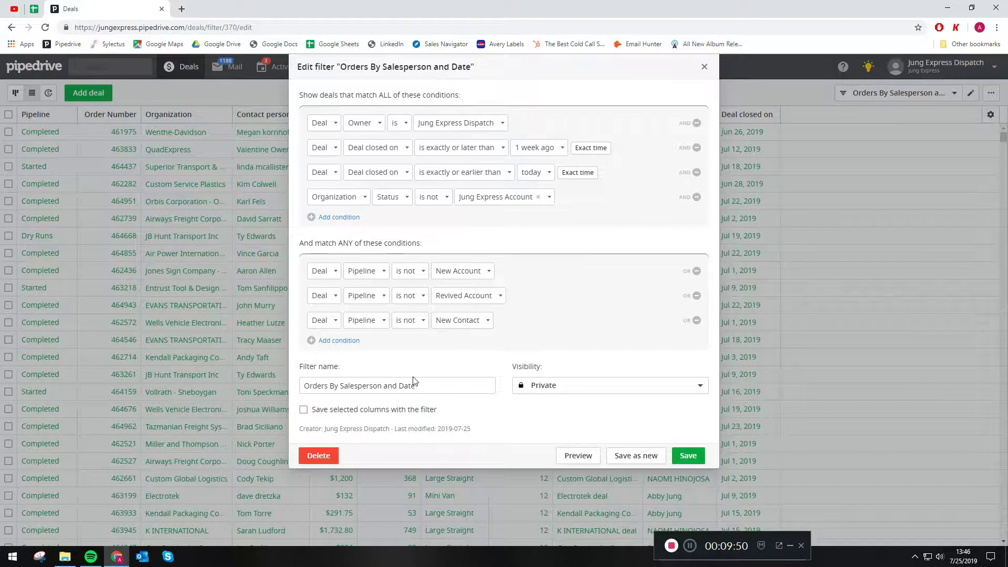
pyautogui.moveTo(415, 385); pyautogui.dragTo(265, 383)
# Step: Type 'Check Dummy Territory' as the filter name and save it to apply to deals
pyautogui.write('C')
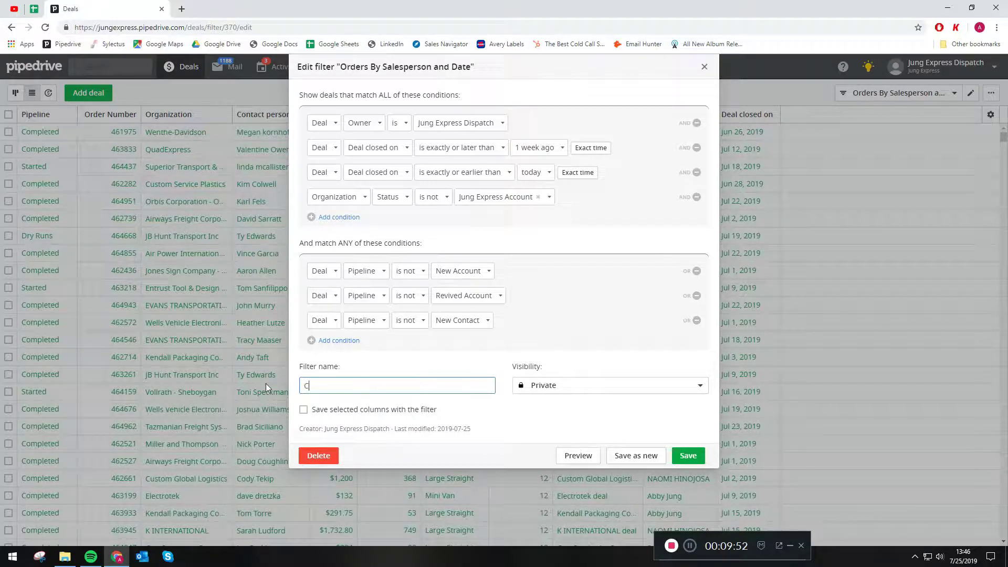
pyautogui.write('heck Dummy TEst')
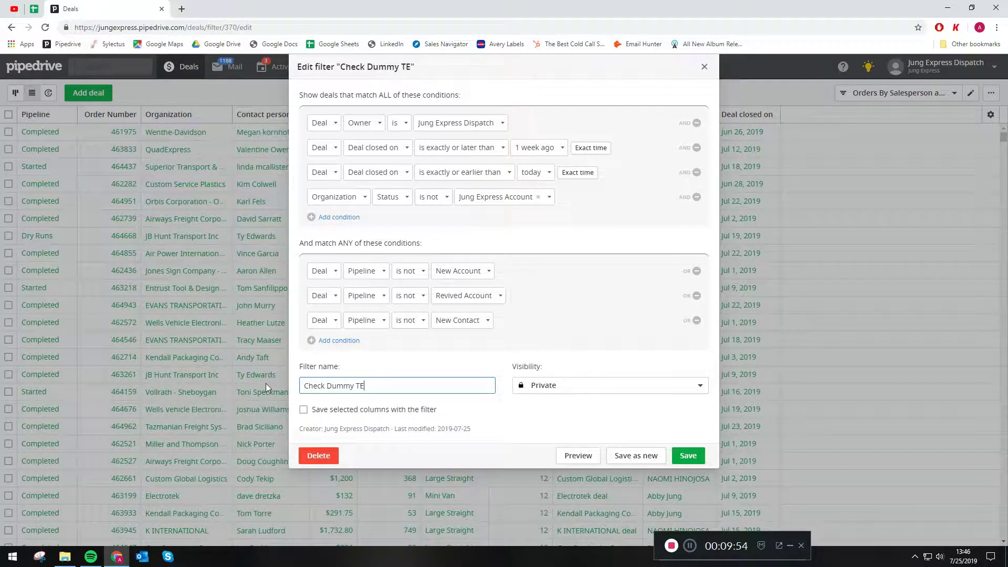
pyautogui.press('BackSpace')
pyautogui.press('BackSpace')
pyautogui.write('e')
pyautogui.press('BackSpace')
pyautogui.press('BackSpace')
pyautogui.write('erritory')
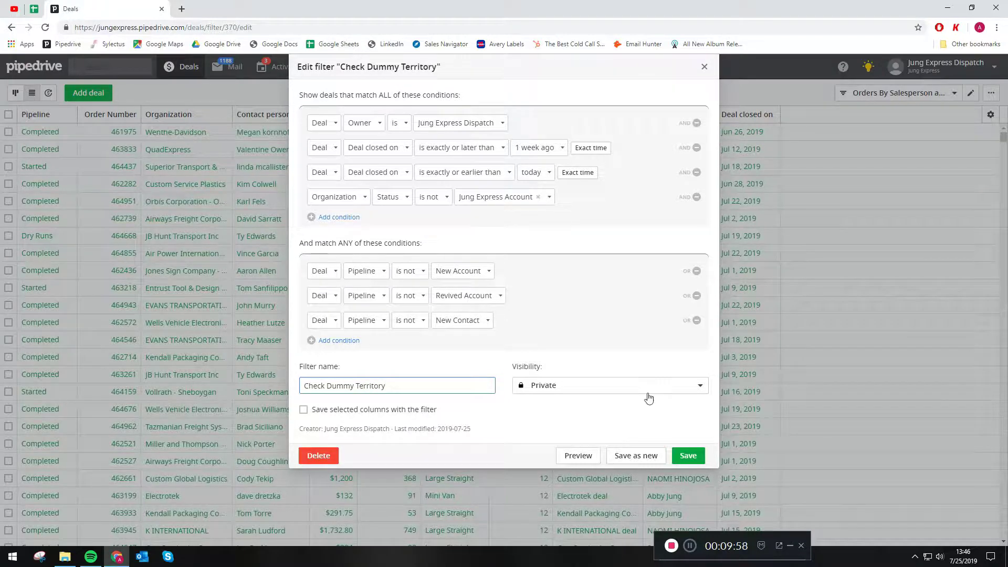
pyautogui.click(681, 452)
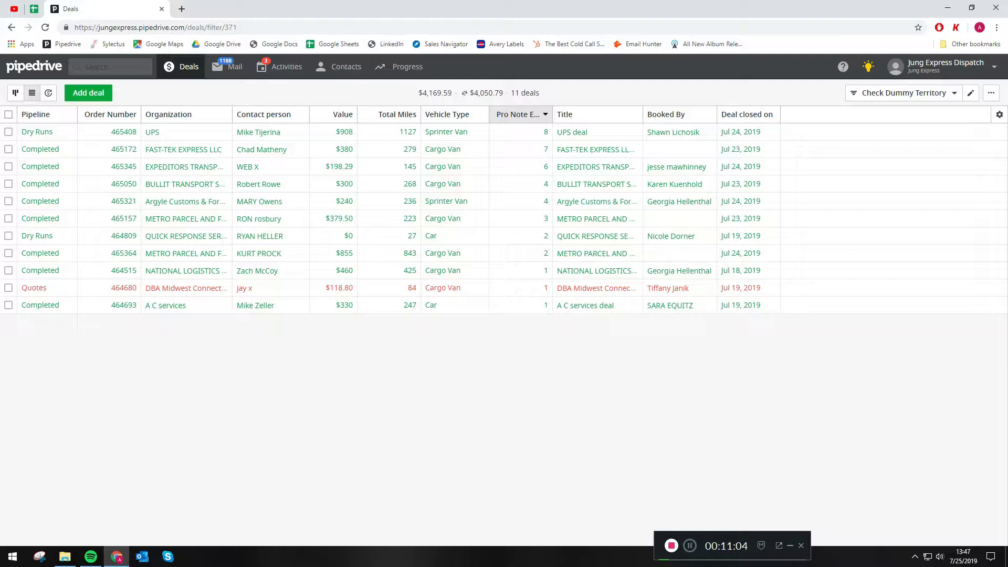
# Step: Switch to the 'Orders By Salesperson and Date' filter and open its conditions for editing
pyautogui.click(955, 97)
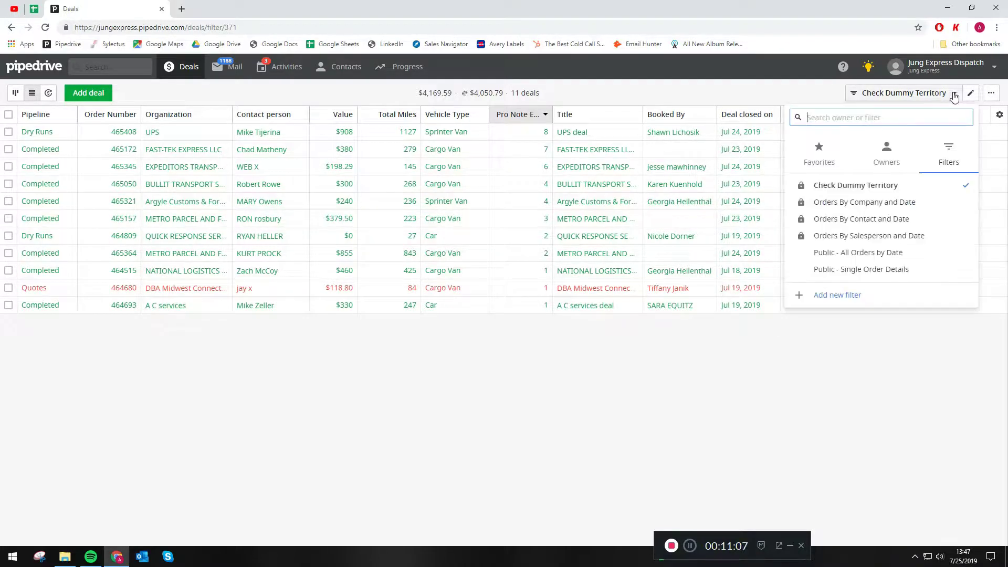
pyautogui.click(893, 242)
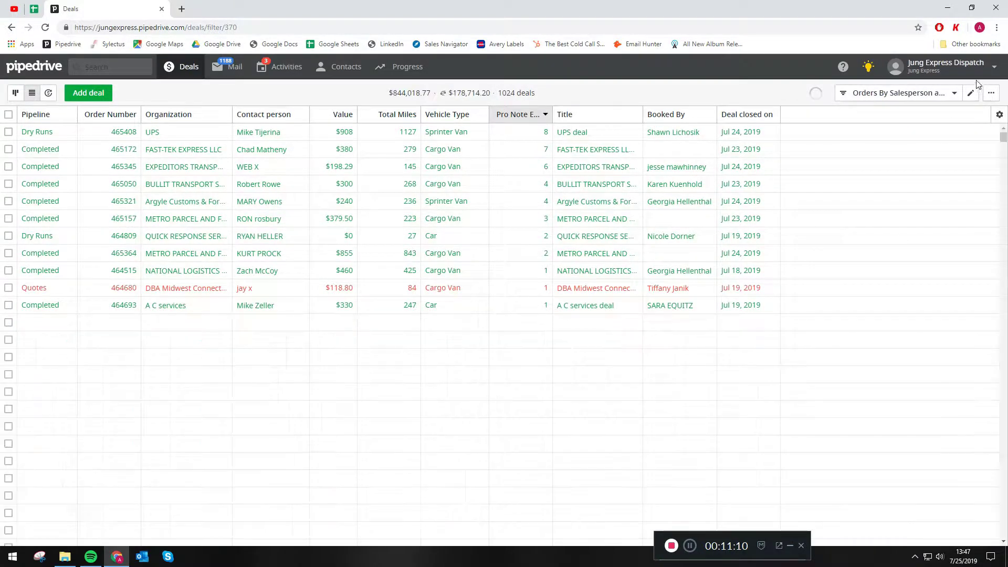
pyautogui.click(971, 95)
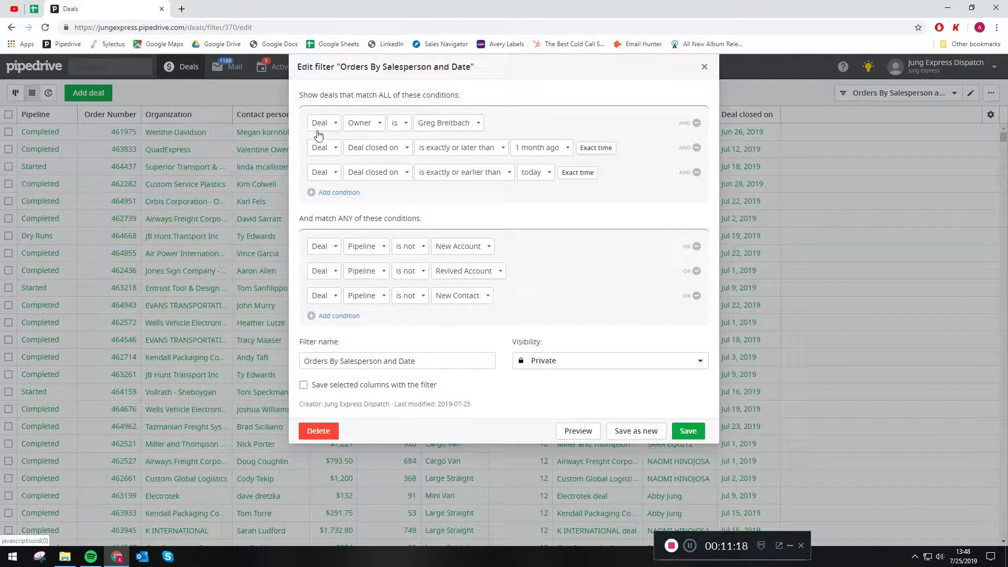
# Step: Change the 'Deal closed on' start date to last week
pyautogui.click(567, 150)
pyautogui.scroll(-3, 561, 264)
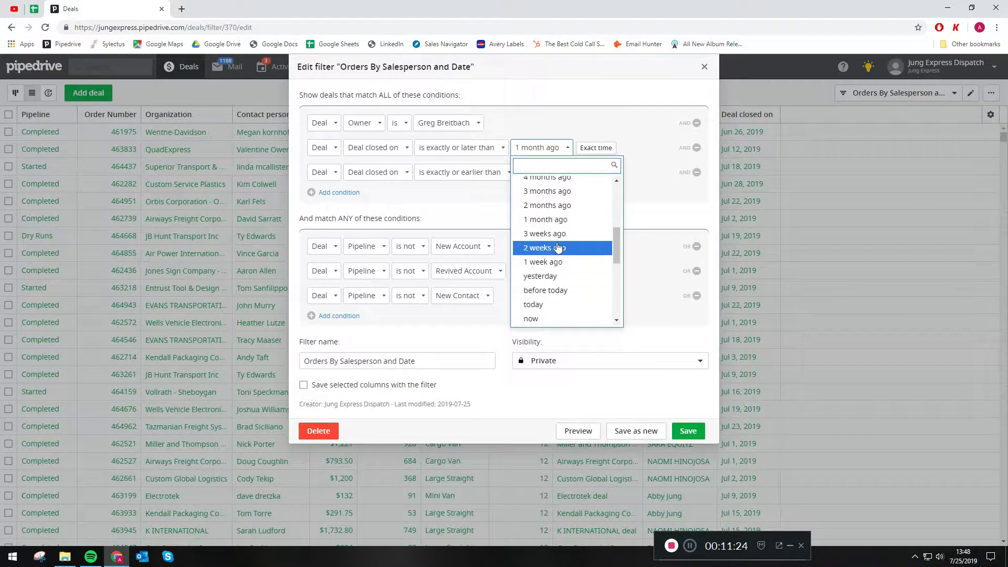
pyautogui.scroll(2, 569, 266)
pyautogui.scroll(4, 568, 265)
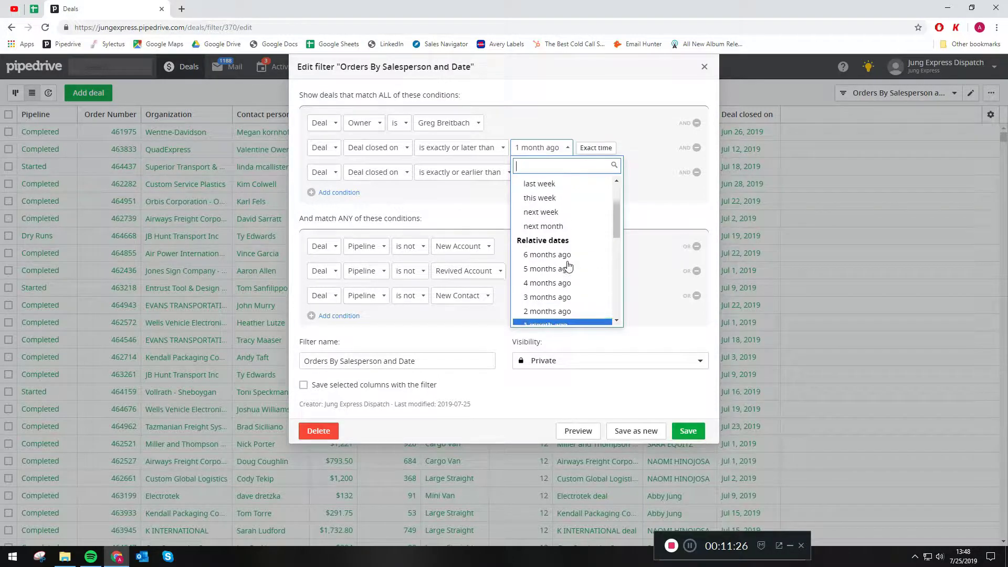
pyautogui.click(559, 241)
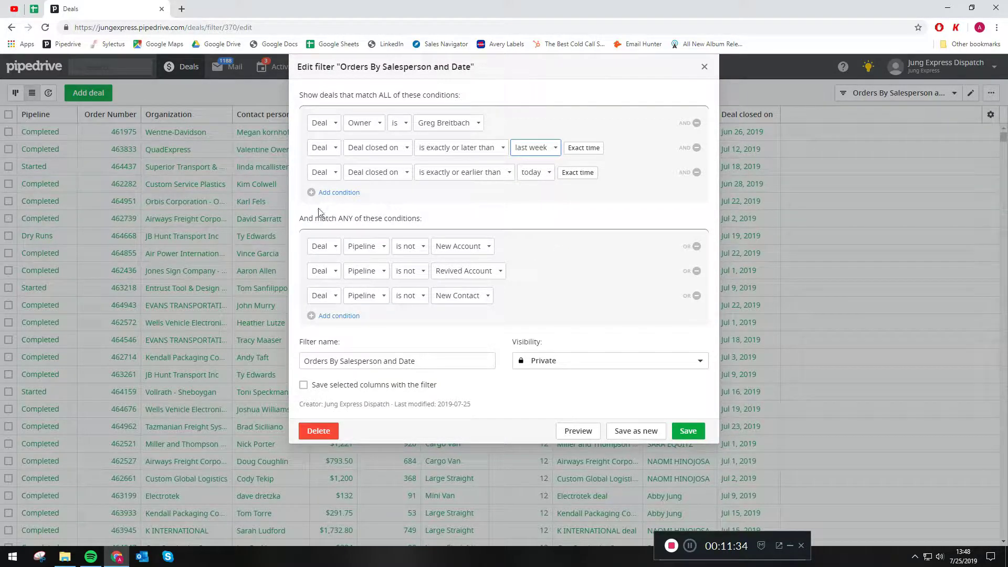
# Step: Rename the filter to 'Last Week's Orders' and save it
pyautogui.moveTo(423, 361); pyautogui.dragTo(290, 364)
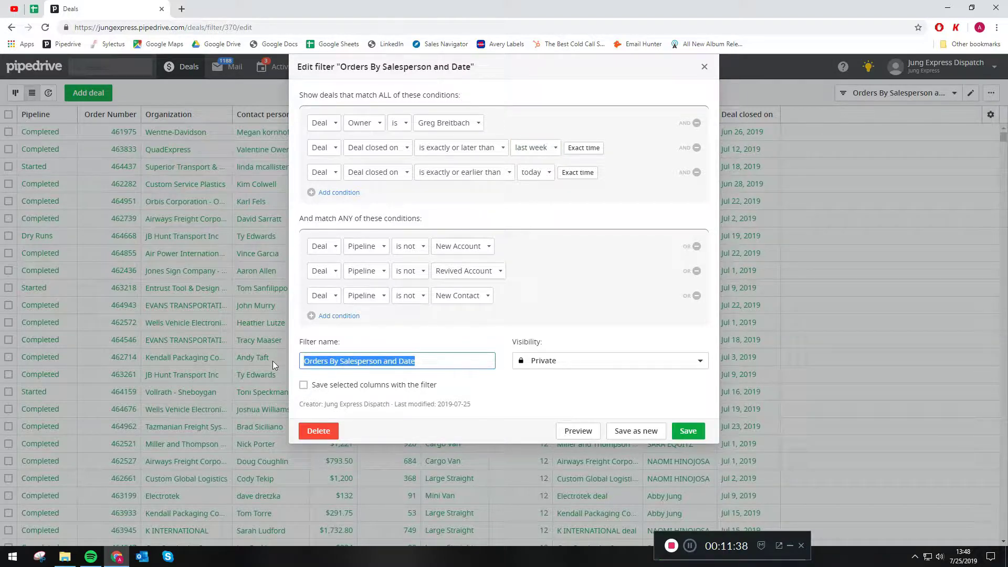
pyautogui.write('Last W')
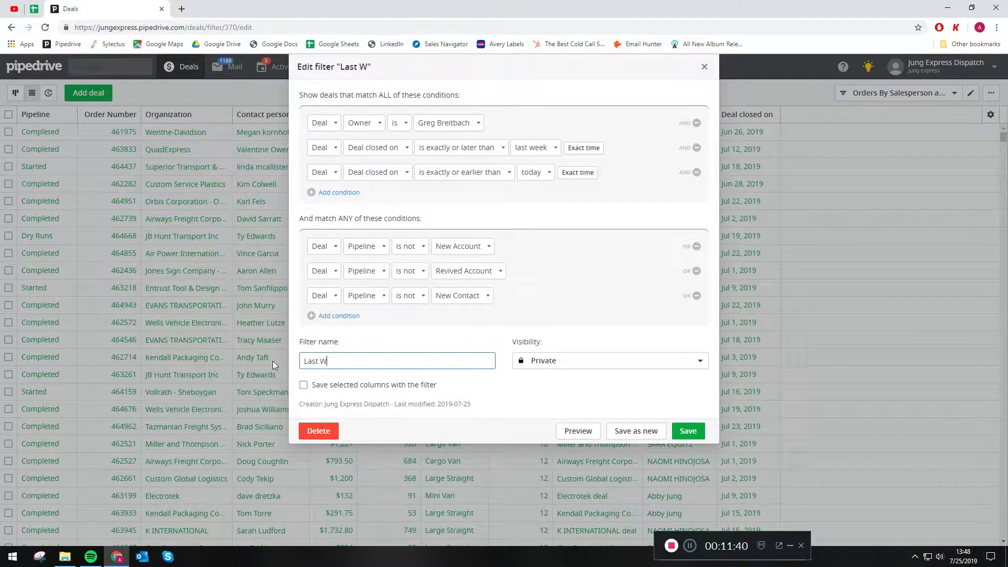
pyautogui.write("eek's Orders")
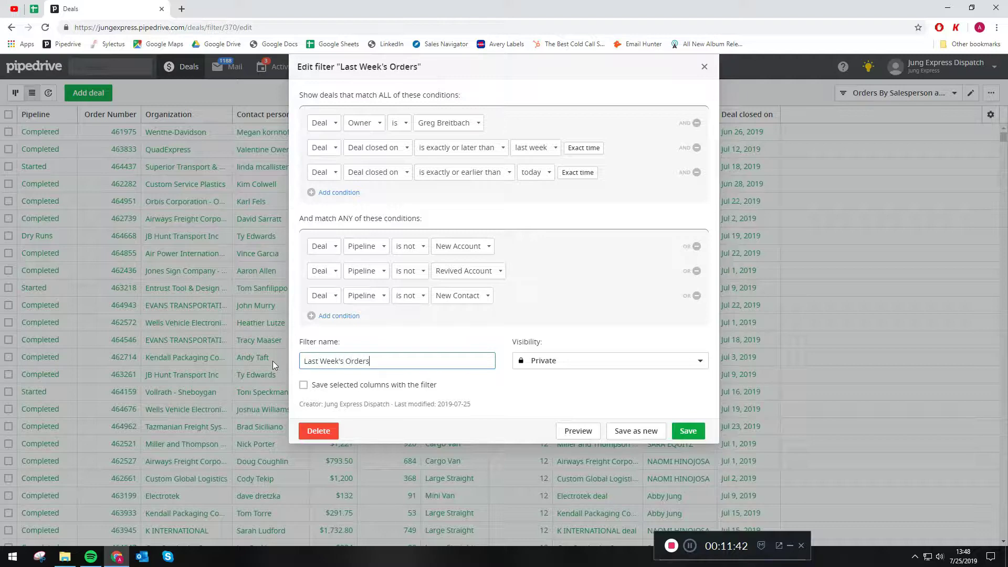
pyautogui.click(692, 429)
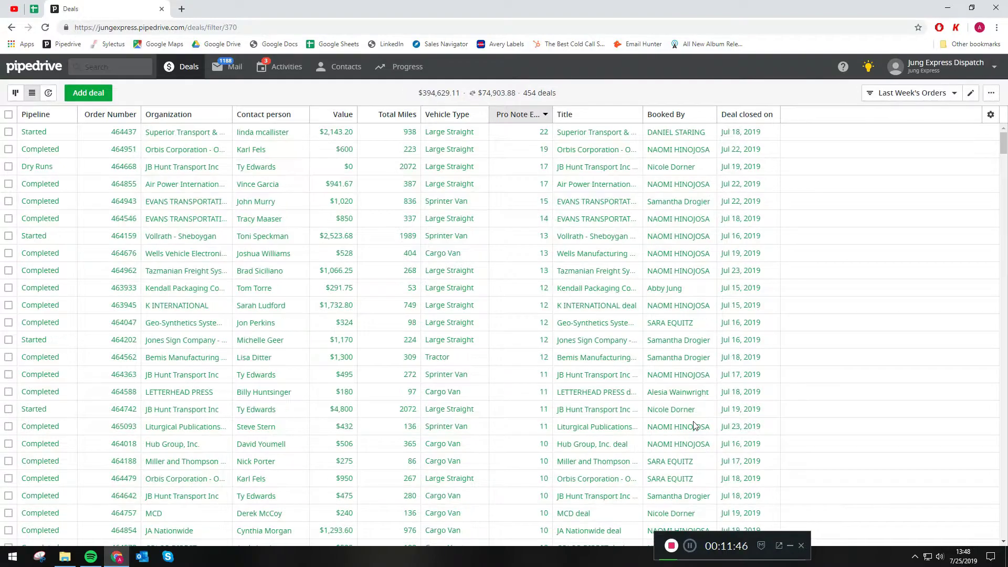
# Step: Sort the 454 deals by Value, highest first, after briefly sorting by Pro Note Entries
pyautogui.scroll(-9, 443, 285)
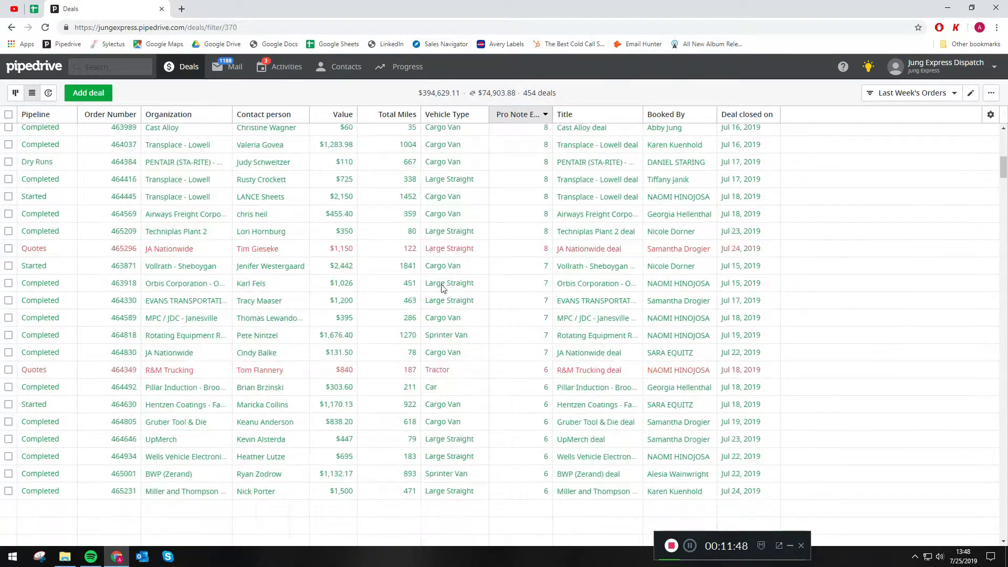
pyautogui.scroll(8, 442, 294)
pyautogui.scroll(1, 446, 289)
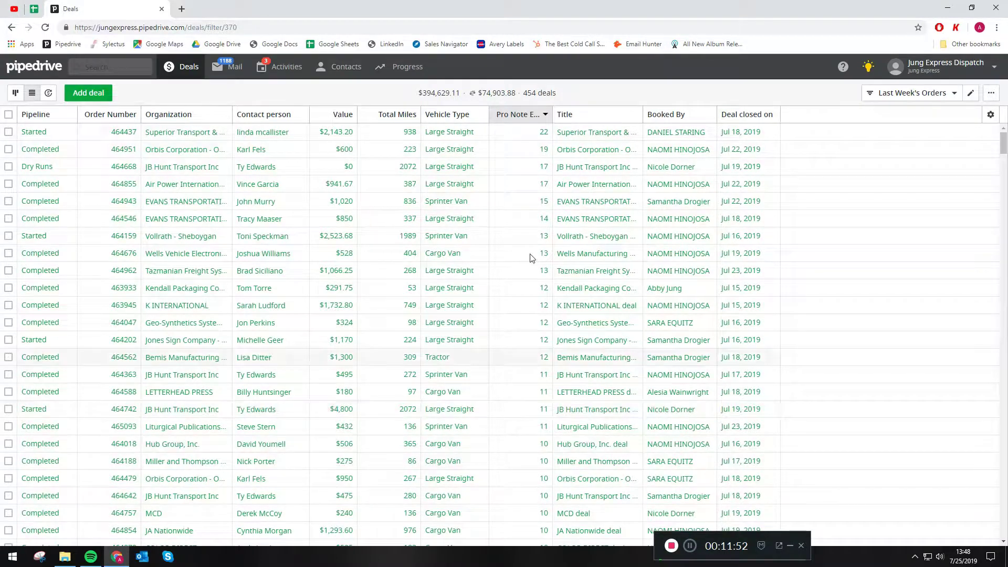
pyautogui.click(533, 115)
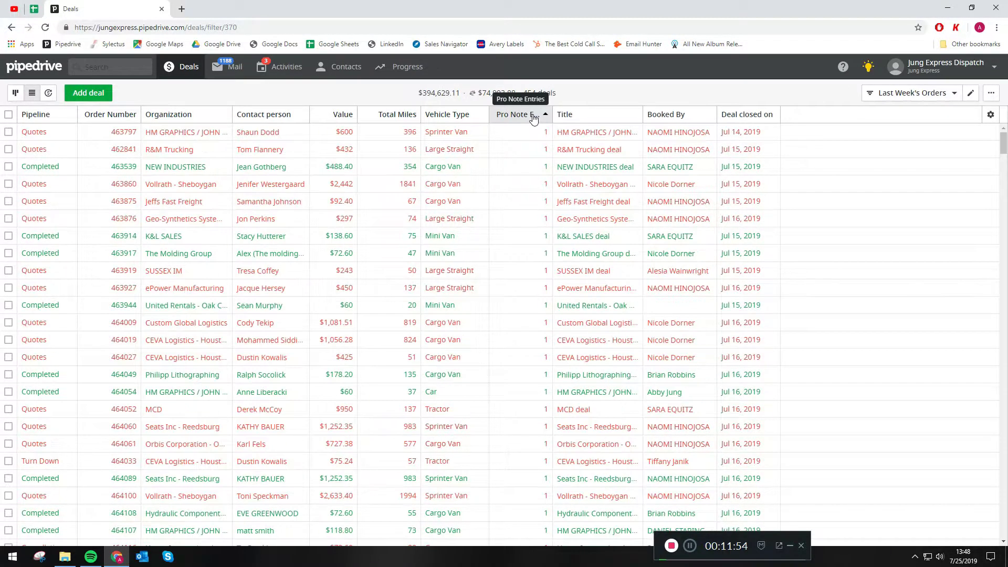
pyautogui.click(532, 116)
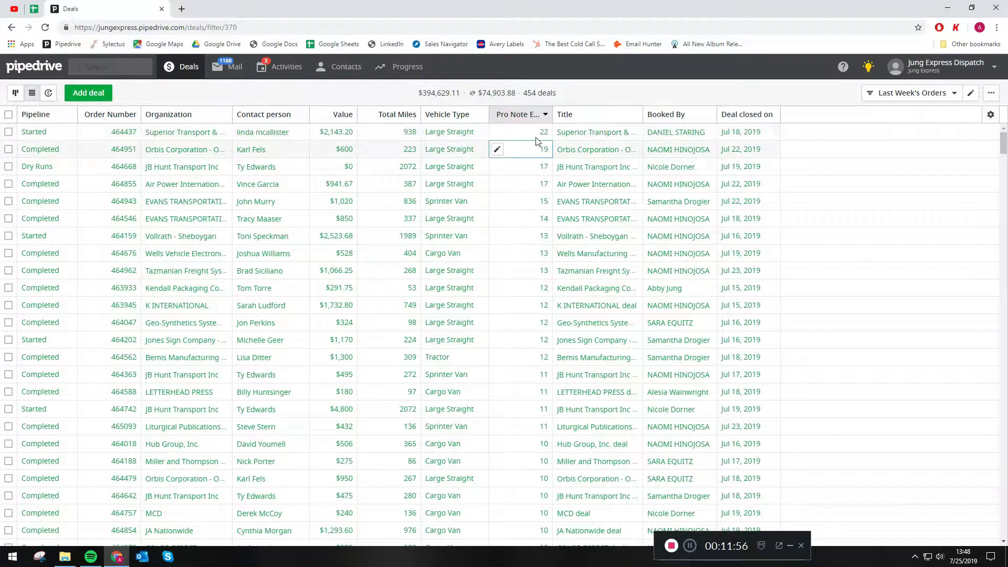
pyautogui.click(346, 117)
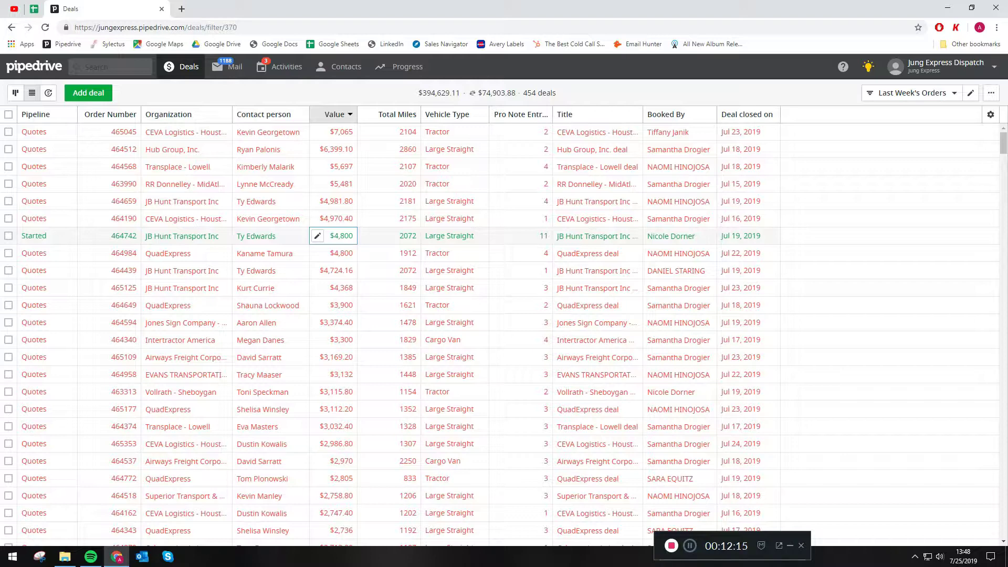
# Step: View the Last Week's Orders filter editor, close it unchanged, and reopen the saved filters list
pyautogui.click(952, 94)
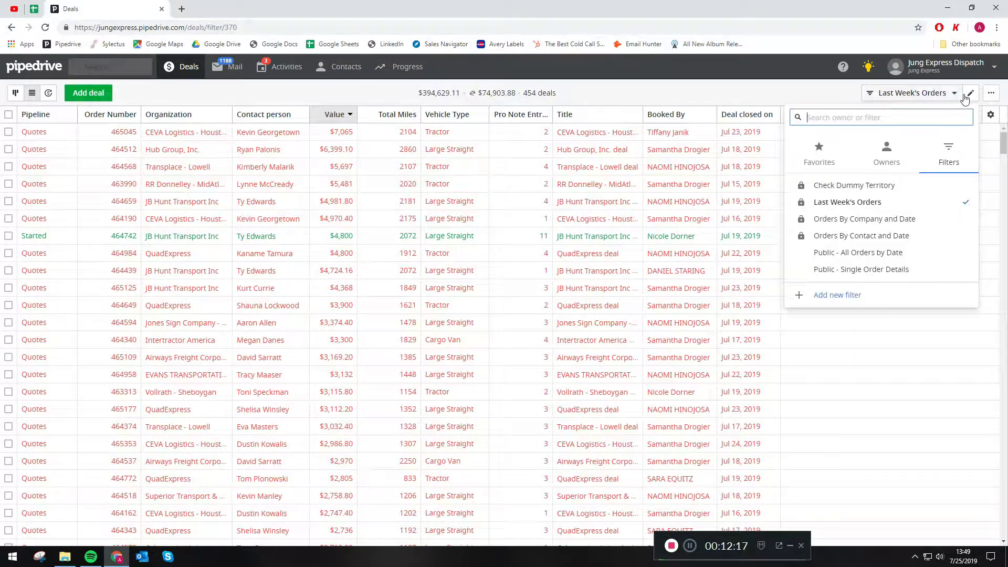
pyautogui.click(971, 93)
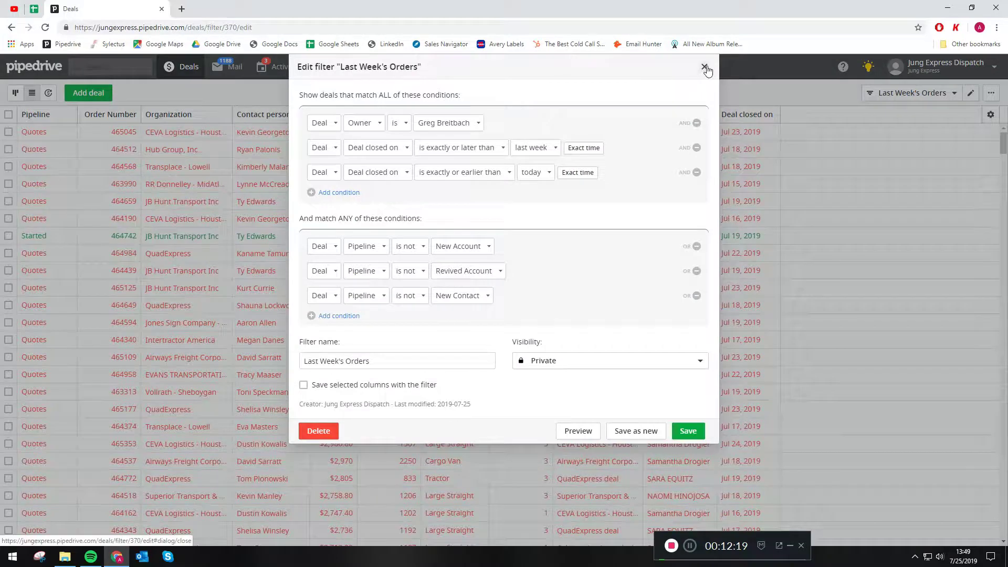
pyautogui.click(704, 67)
pyautogui.click(954, 96)
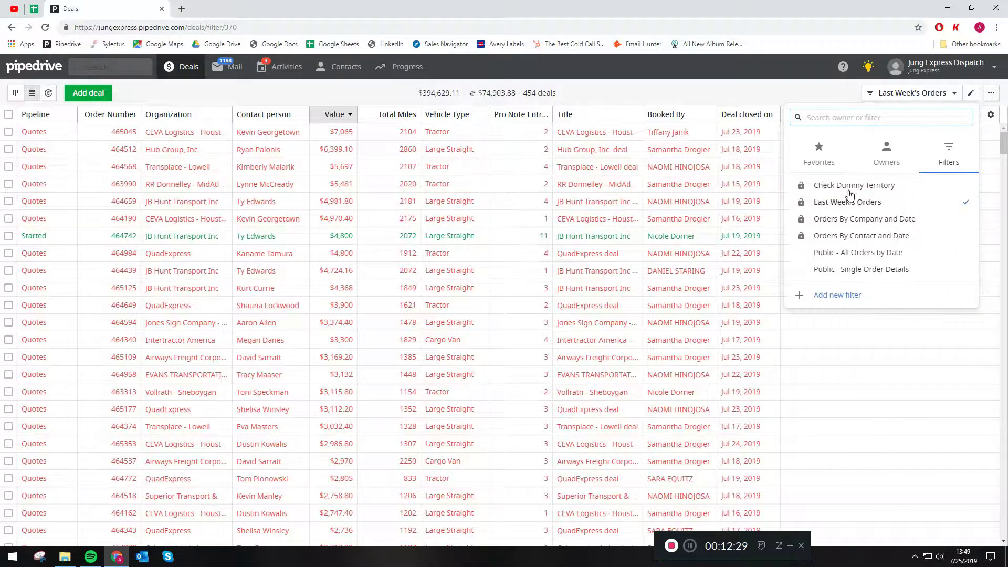
# Step: Start a new deal filter named 'Custom Filter'
pyautogui.click(839, 295)
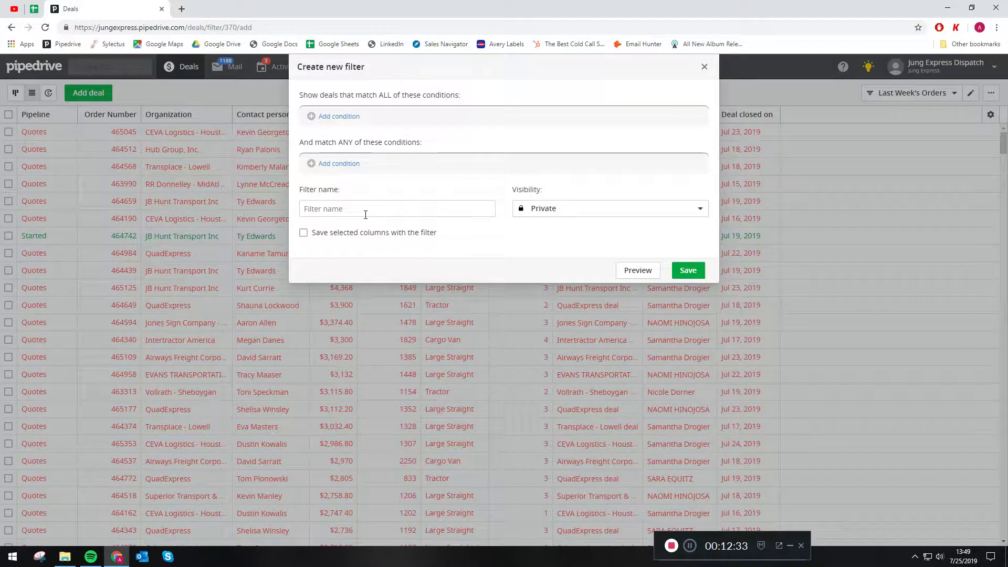
pyautogui.click(366, 214)
pyautogui.write('Custom')
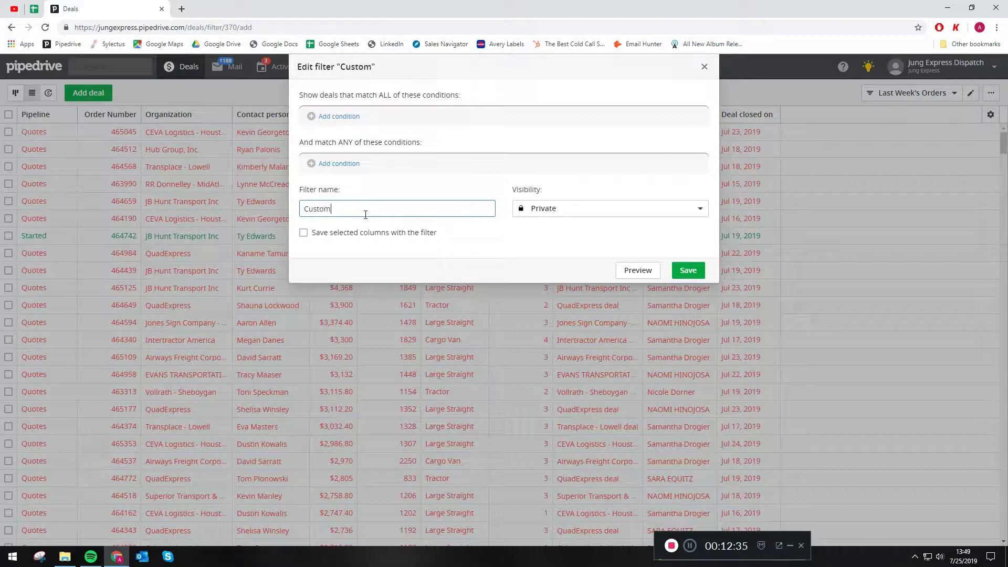
pyautogui.write(' Filt')
pyautogui.write('er')
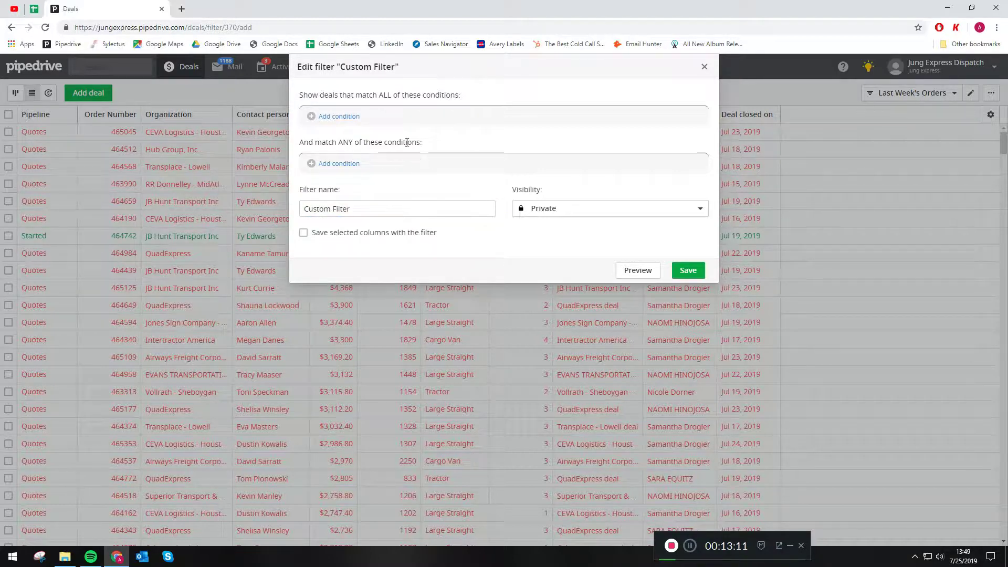
# Step: Add a condition: Deal closed on is on or after 06/01/2019
pyautogui.click(338, 116)
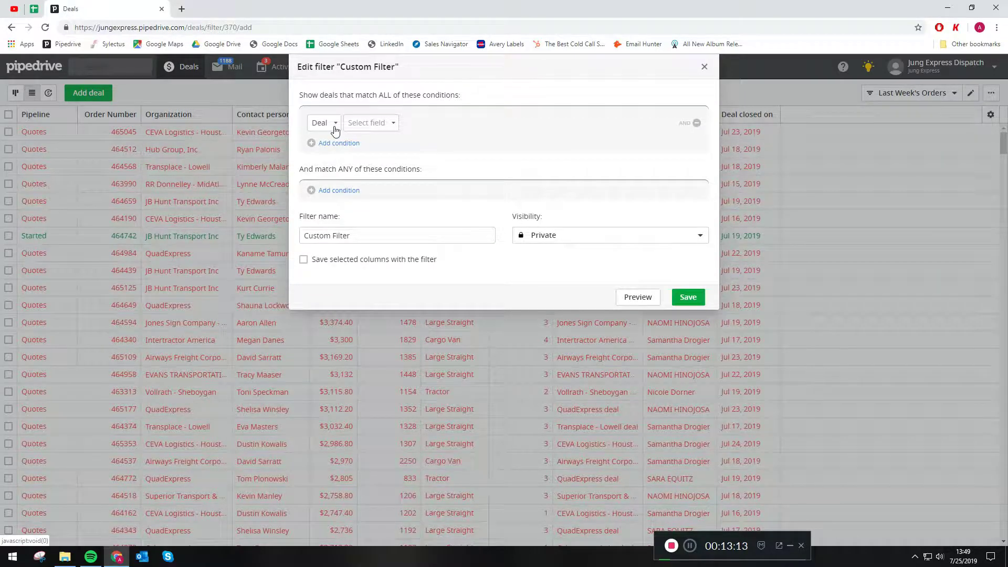
pyautogui.click(364, 124)
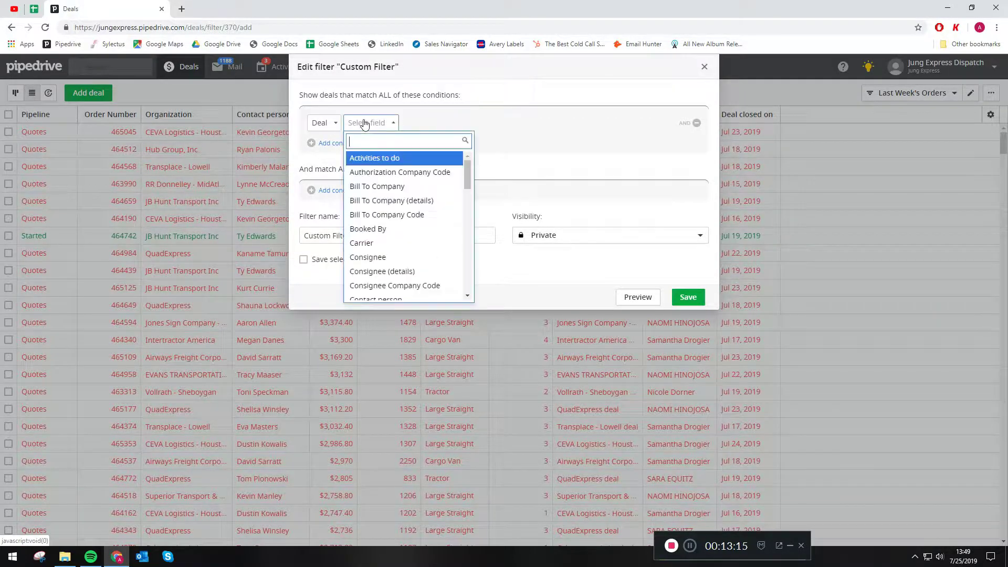
pyautogui.scroll(-5, 377, 196)
pyautogui.scroll(-2, 377, 196)
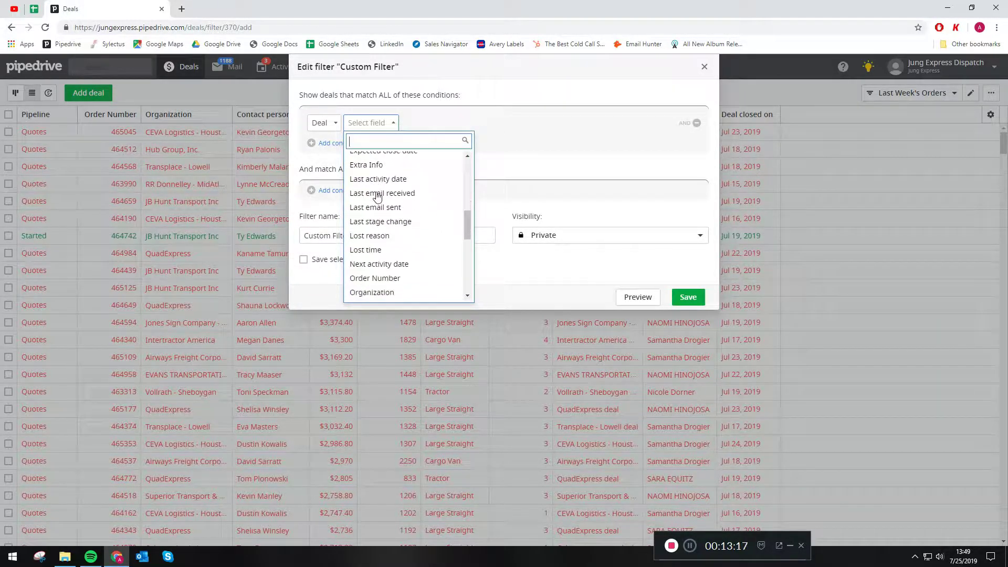
pyautogui.scroll(-2, 382, 206)
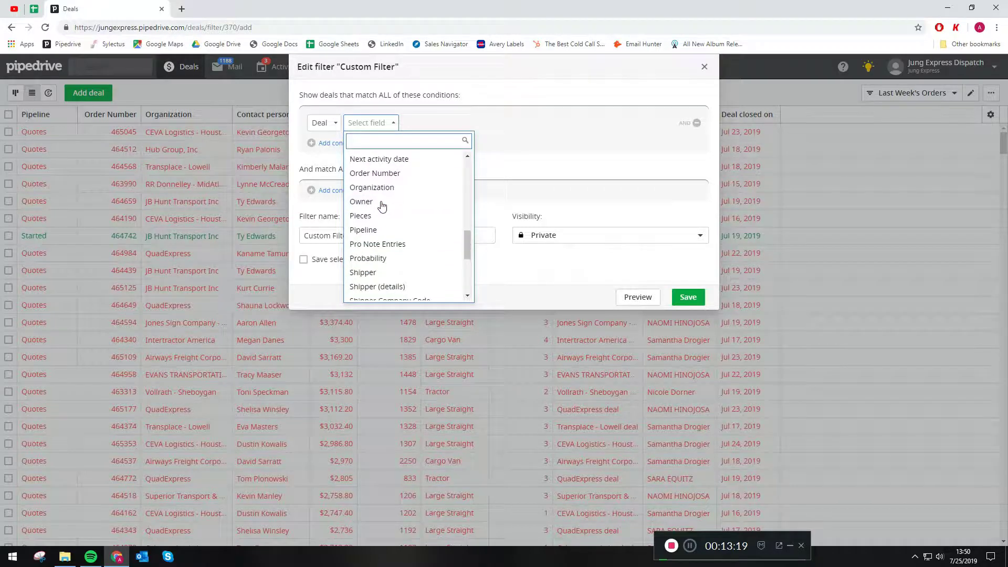
pyautogui.scroll(2, 382, 220)
pyautogui.scroll(3, 381, 239)
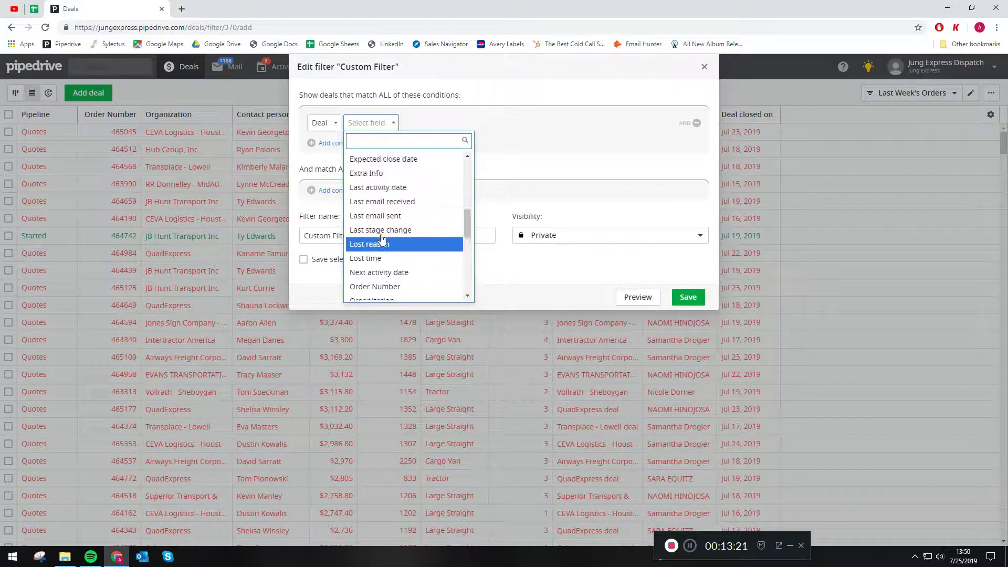
pyautogui.click(392, 205)
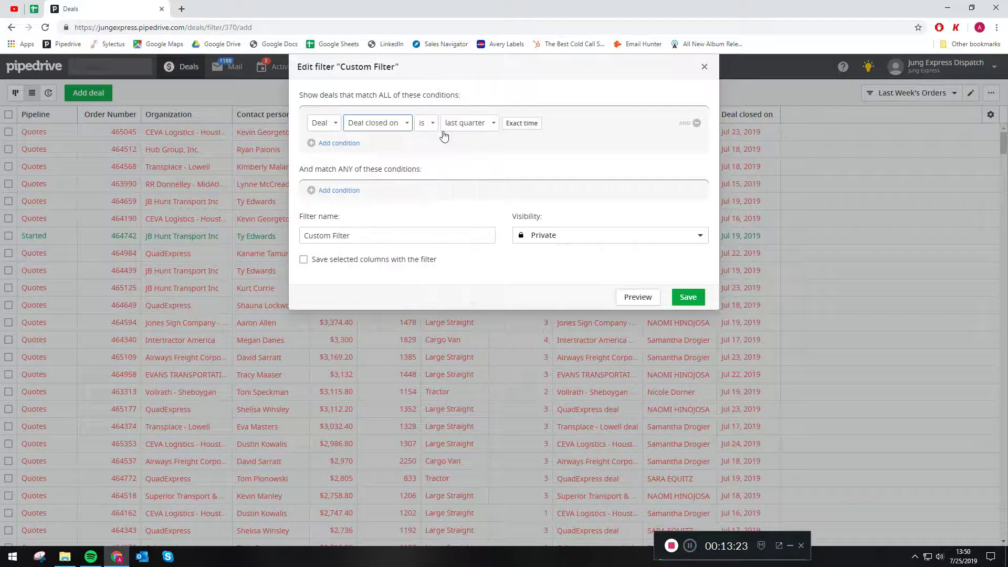
pyautogui.click(426, 124)
pyautogui.click(456, 202)
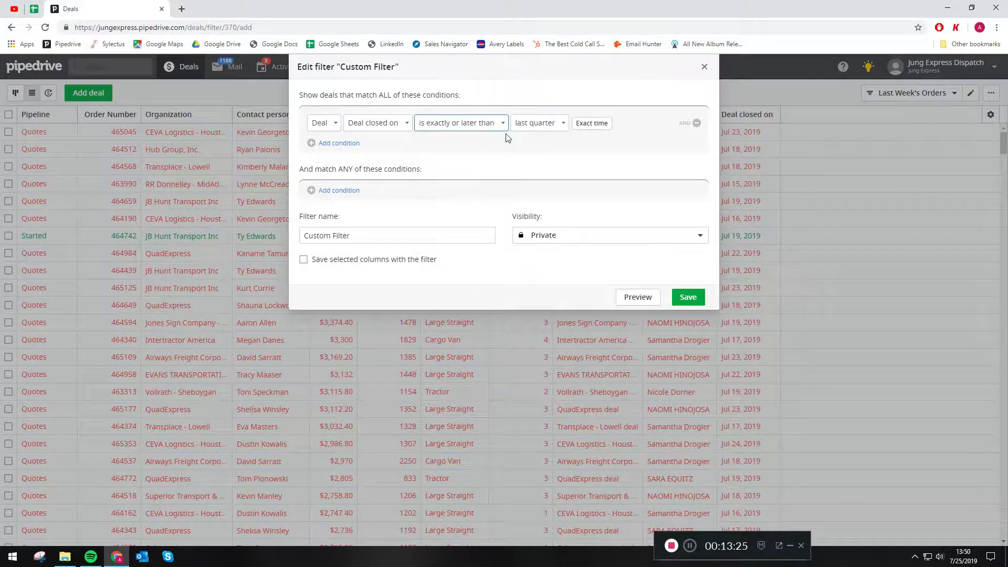
pyautogui.click(554, 128)
pyautogui.scroll(-2, 558, 232)
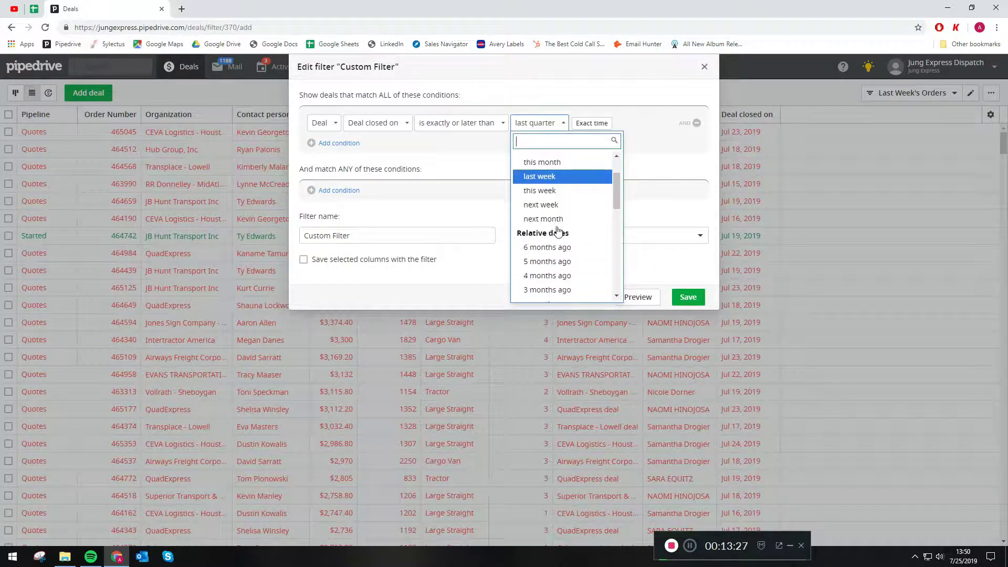
pyautogui.click(596, 126)
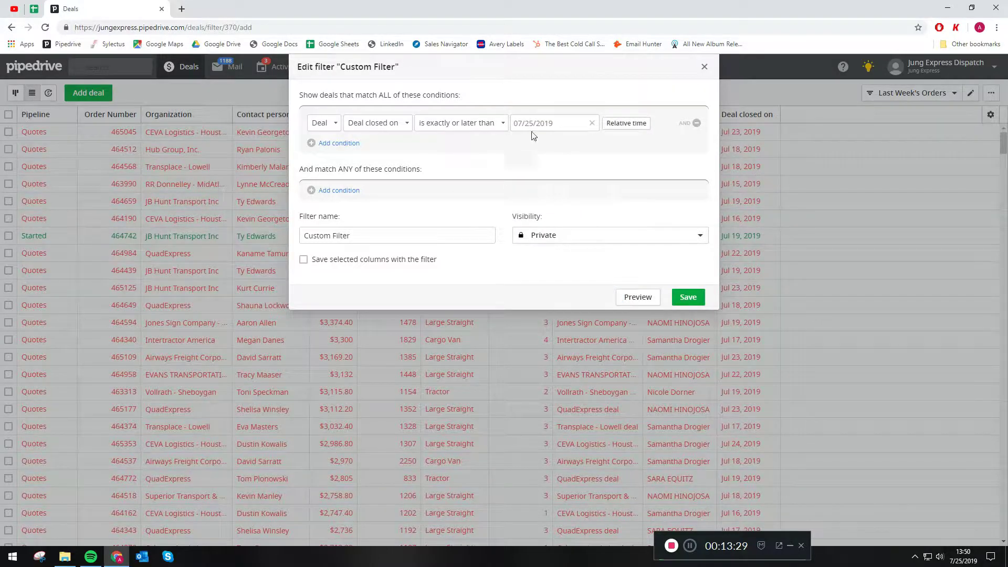
pyautogui.click(524, 145)
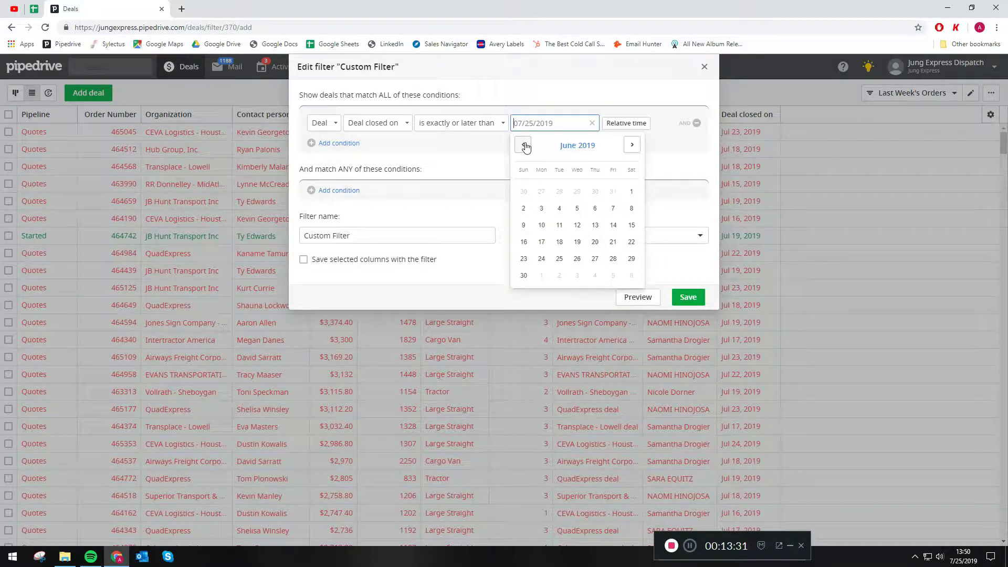
pyautogui.click(633, 197)
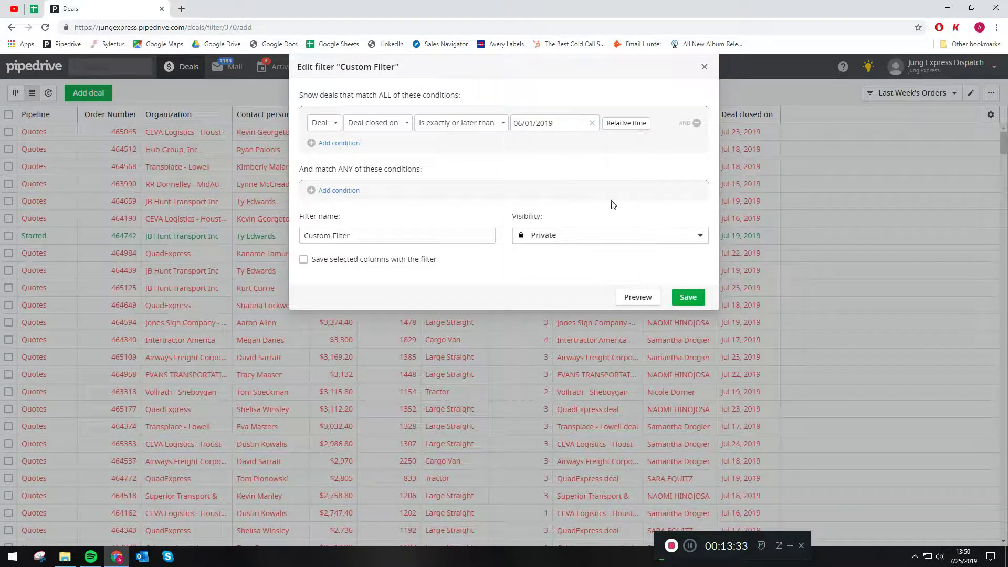
# Step: Add a second condition: Deal closed on is on or before 06/30/2019
pyautogui.click(336, 143)
pyautogui.click(352, 148)
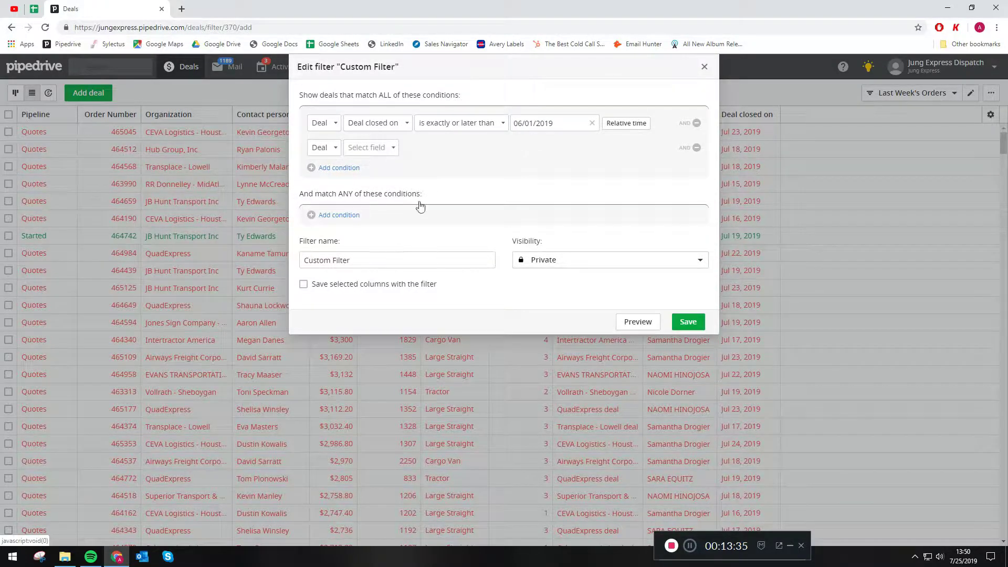
pyautogui.scroll(-2, 409, 189)
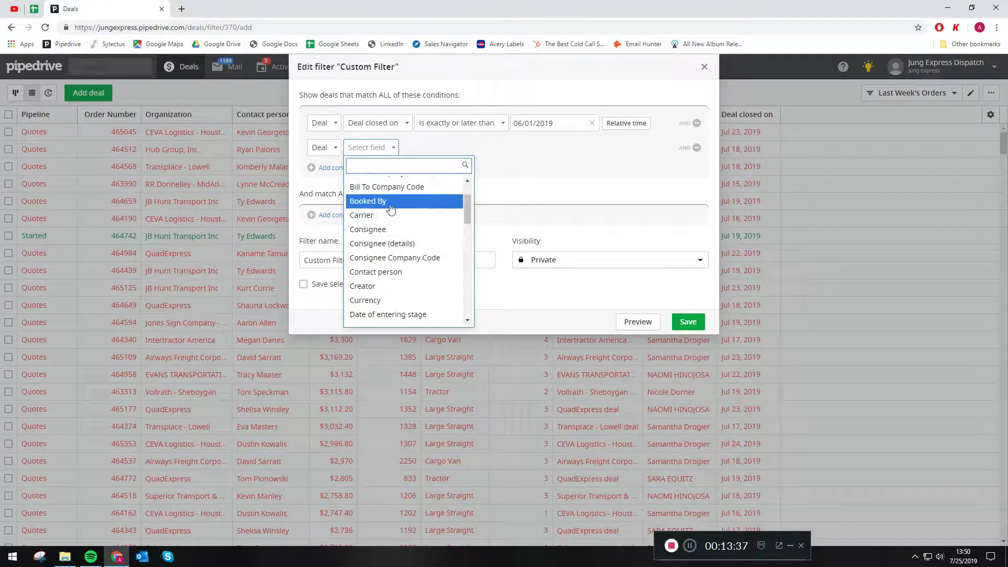
pyautogui.scroll(-1, 391, 212)
pyautogui.click(386, 278)
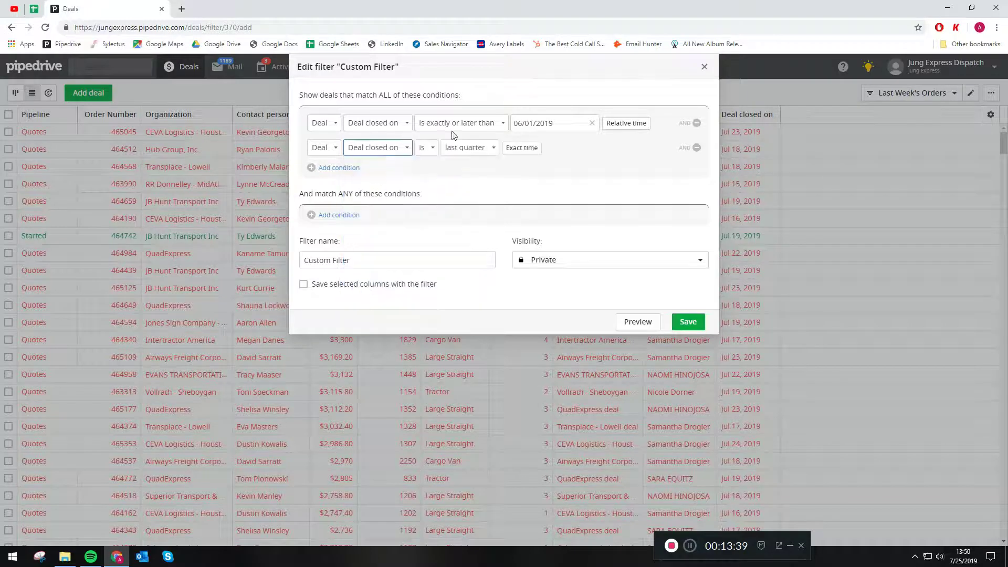
pyautogui.click(434, 152)
pyautogui.click(458, 239)
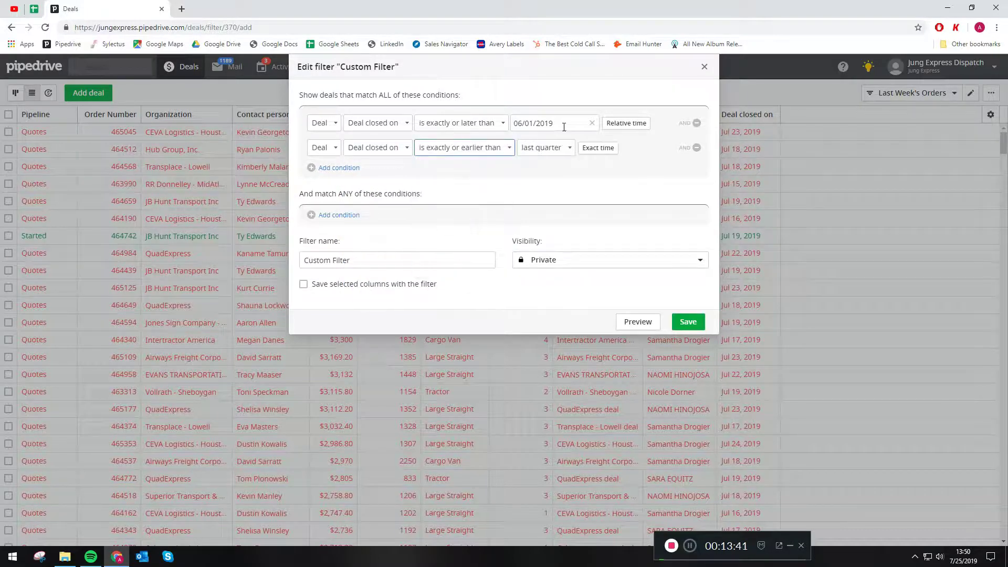
pyautogui.click(596, 148)
pyautogui.click(536, 148)
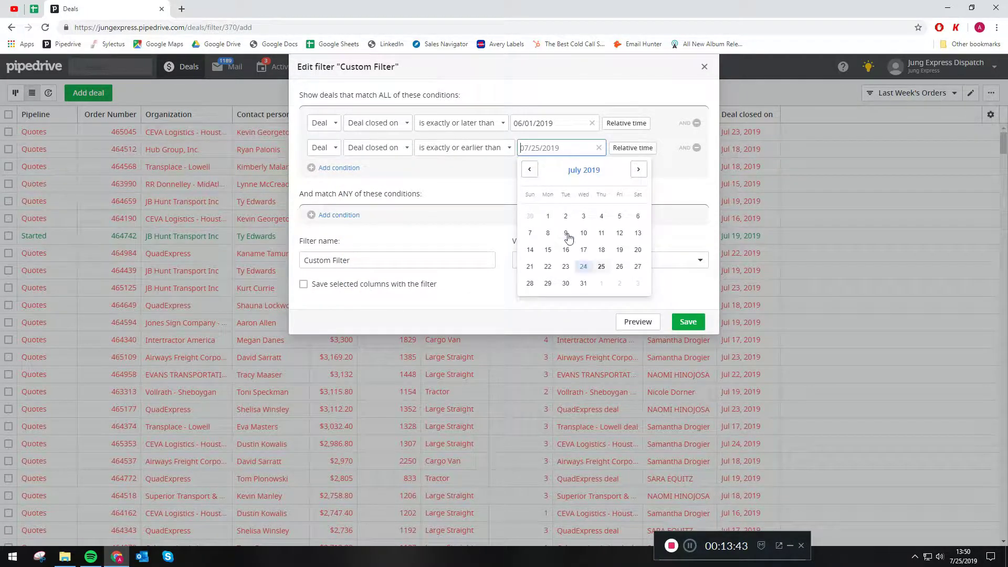
pyautogui.click(531, 217)
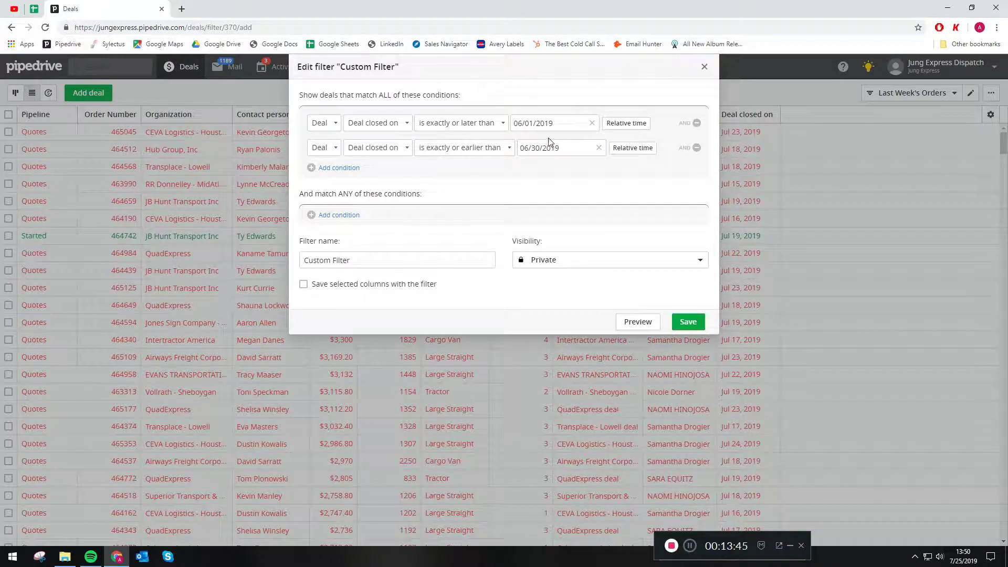
# Step: Add a third condition requiring one chosen Owner, and save the filter
pyautogui.click(355, 168)
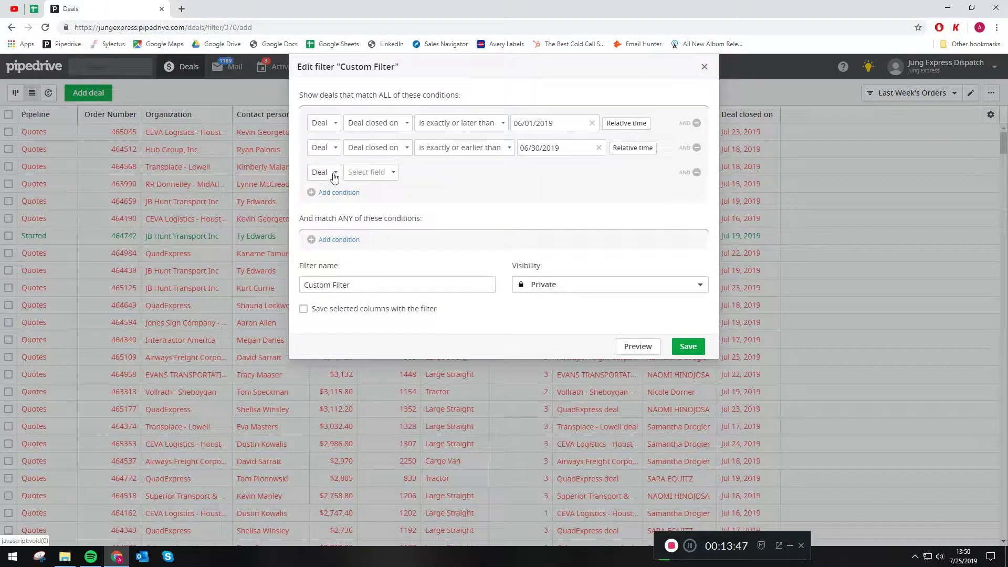
pyautogui.click(355, 175)
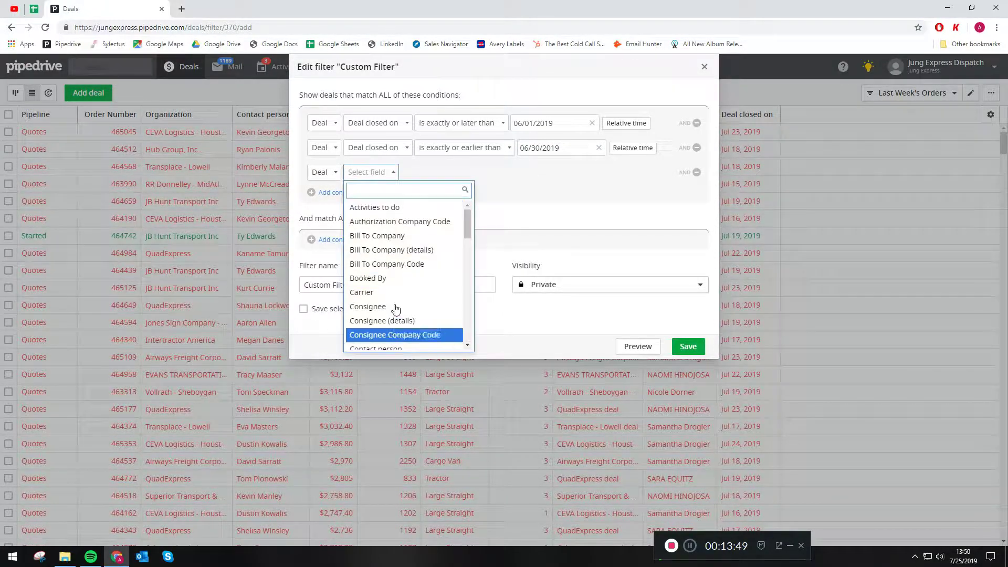
pyautogui.scroll(-2, 395, 302)
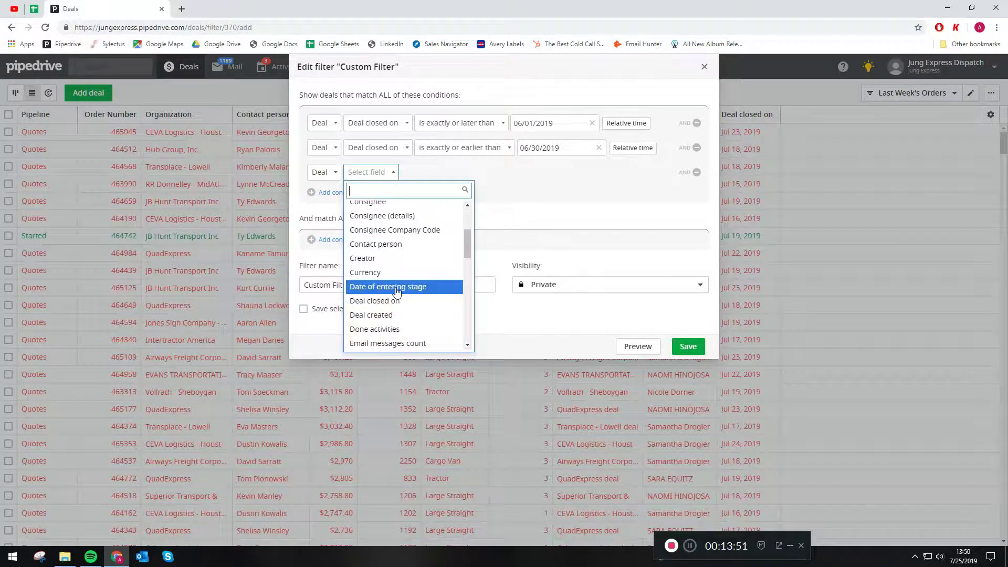
pyautogui.scroll(-5, 396, 293)
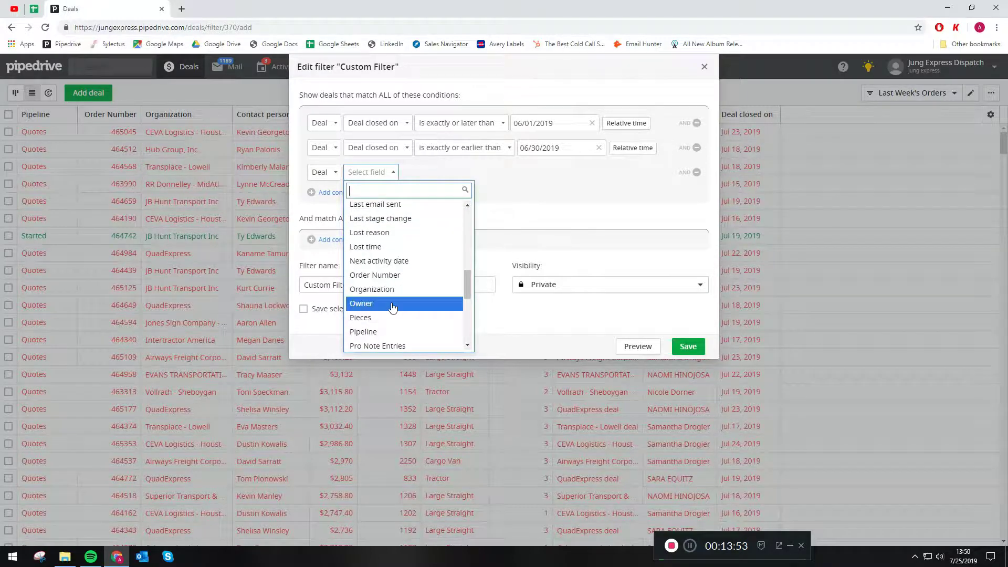
pyautogui.click(392, 305)
pyautogui.click(429, 173)
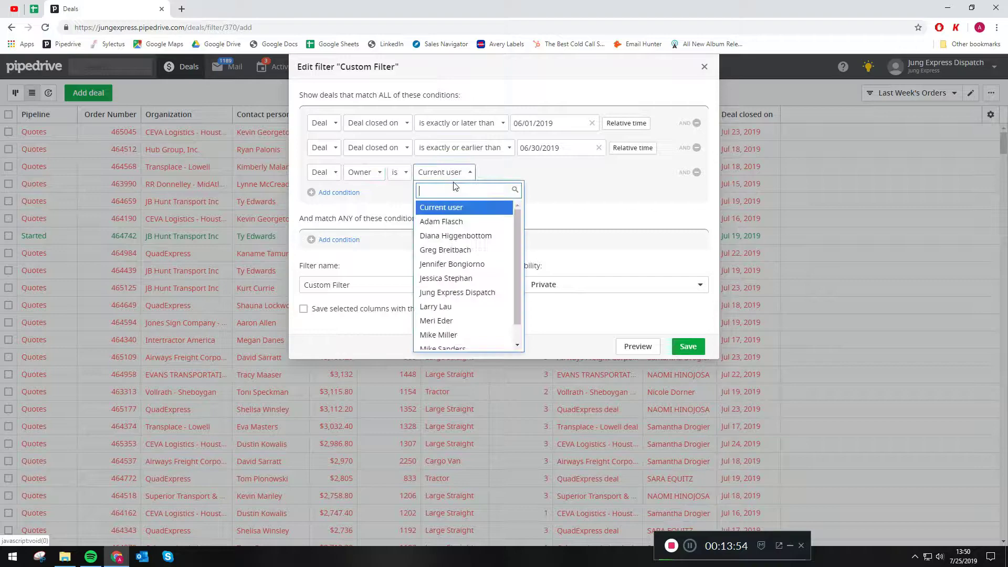
pyautogui.click(427, 236)
pyautogui.click(699, 346)
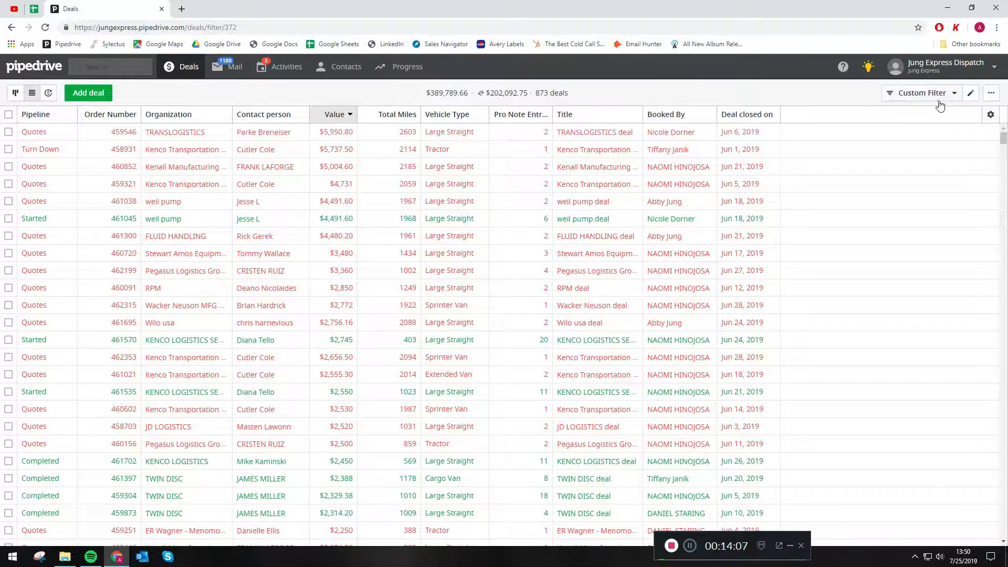
# Step: Reopen Custom Filter and change the end date to the relative time 'today'
pyautogui.click(970, 94)
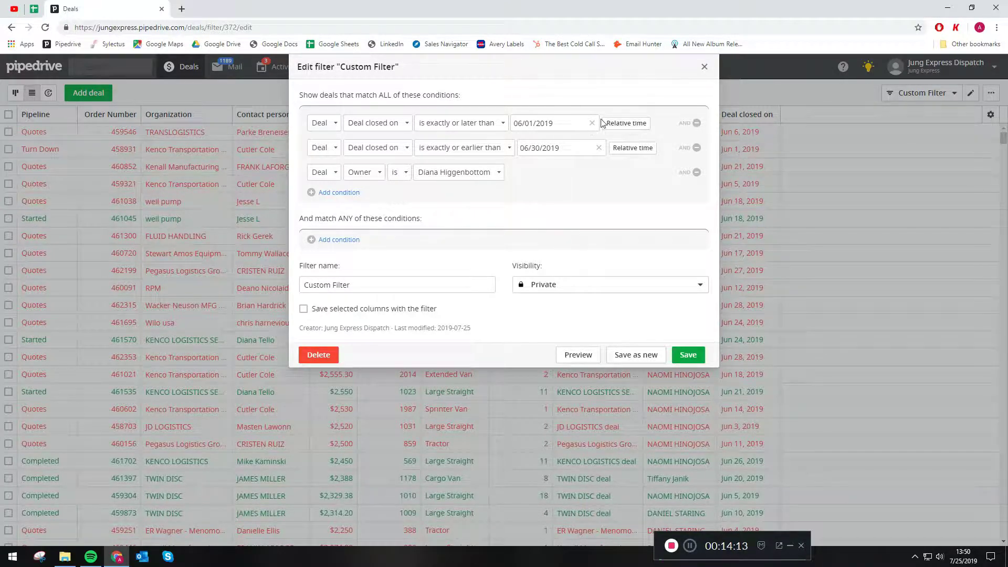
pyautogui.click(614, 149)
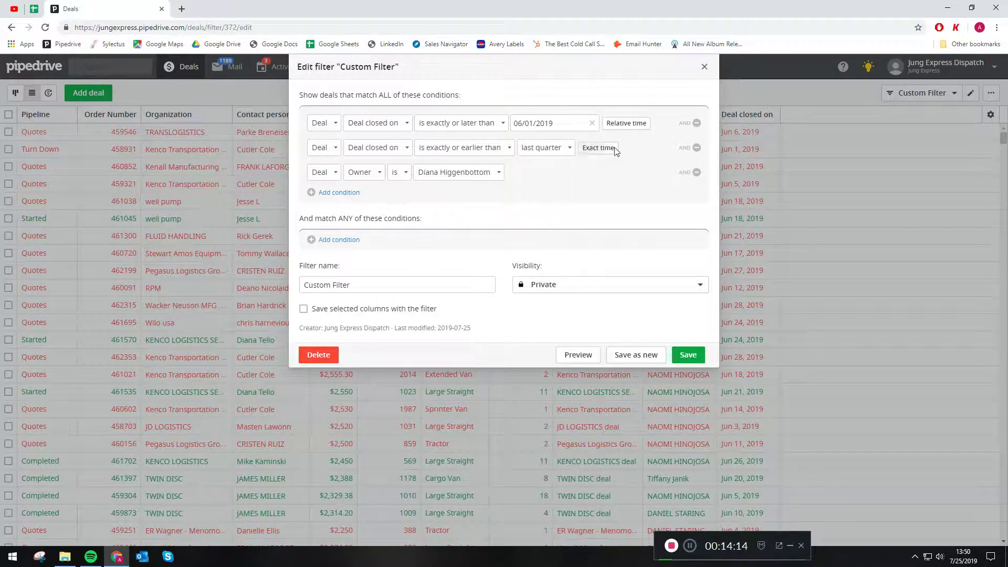
pyautogui.click(545, 149)
pyautogui.scroll(-2, 558, 270)
pyautogui.scroll(-5, 557, 267)
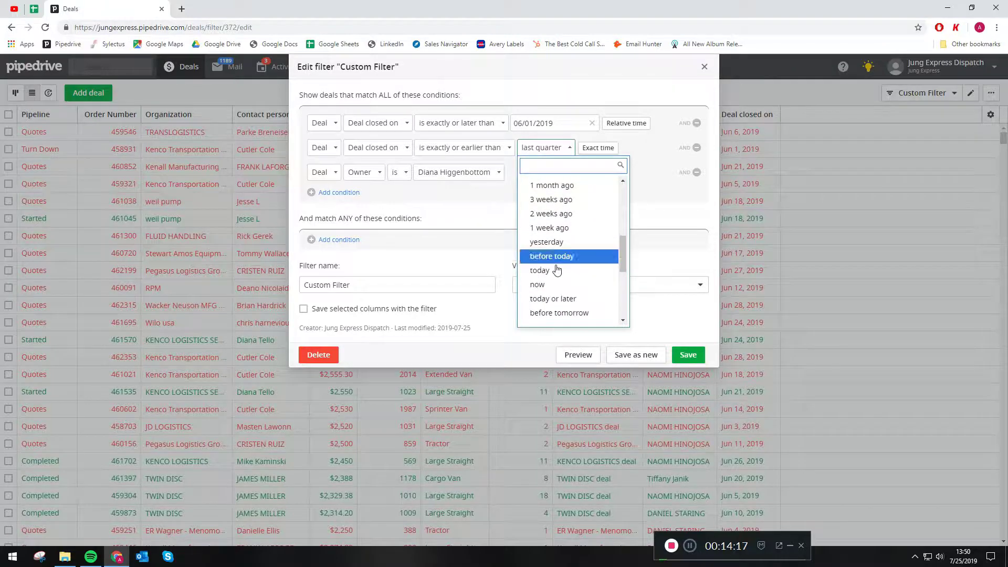
pyautogui.click(556, 272)
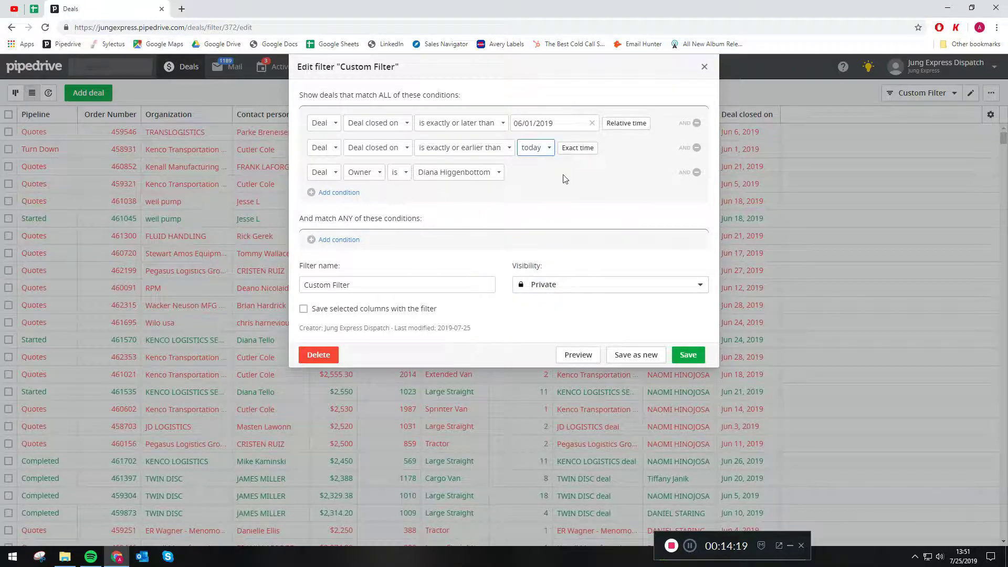
# Step: Replace the Owner condition with Vehicle Type is Tractor and save the filter
pyautogui.click(695, 173)
pyautogui.click(331, 168)
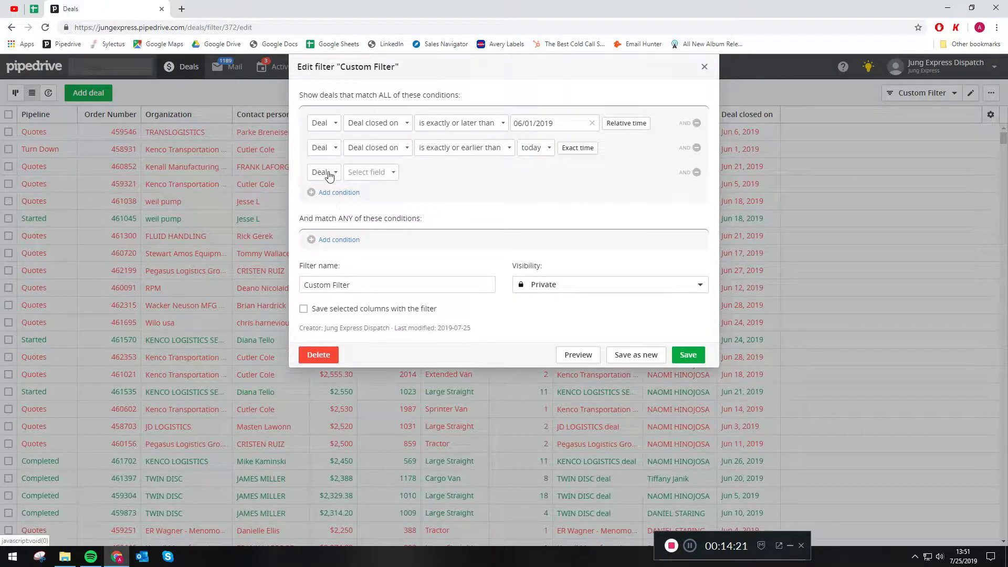
pyautogui.click(352, 175)
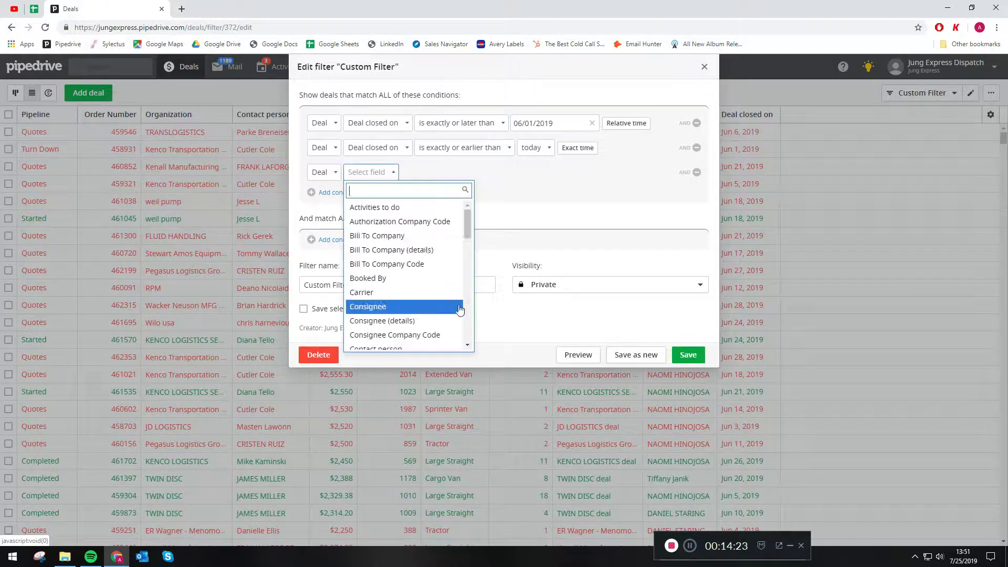
pyautogui.scroll(-5, 458, 231)
pyautogui.scroll(-8, 428, 246)
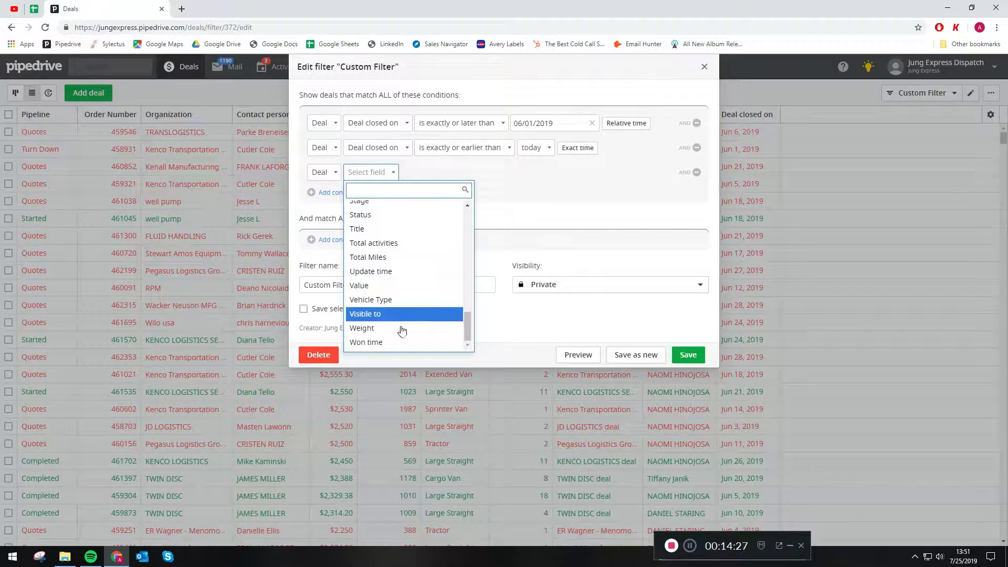
pyautogui.click(400, 300)
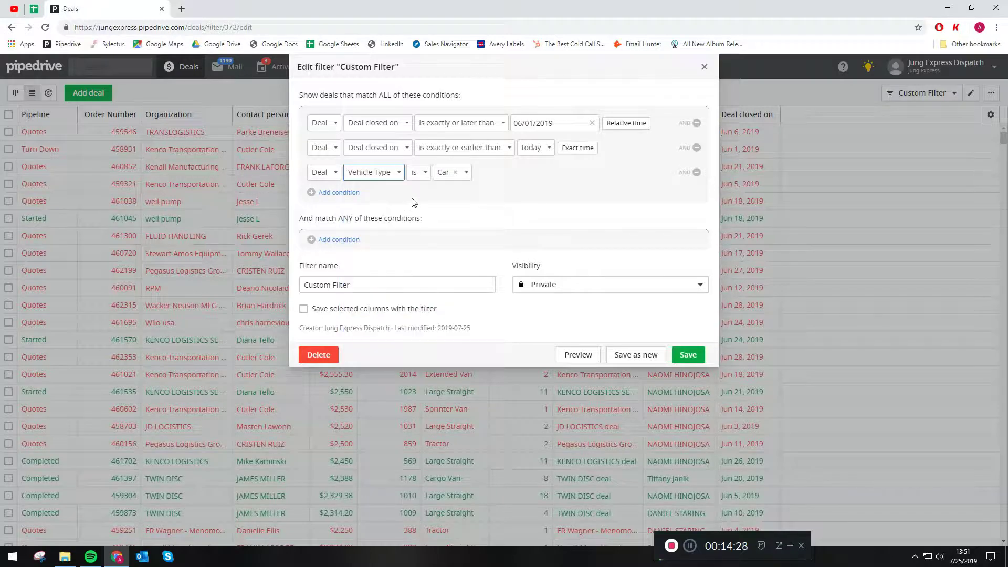
pyautogui.click(443, 177)
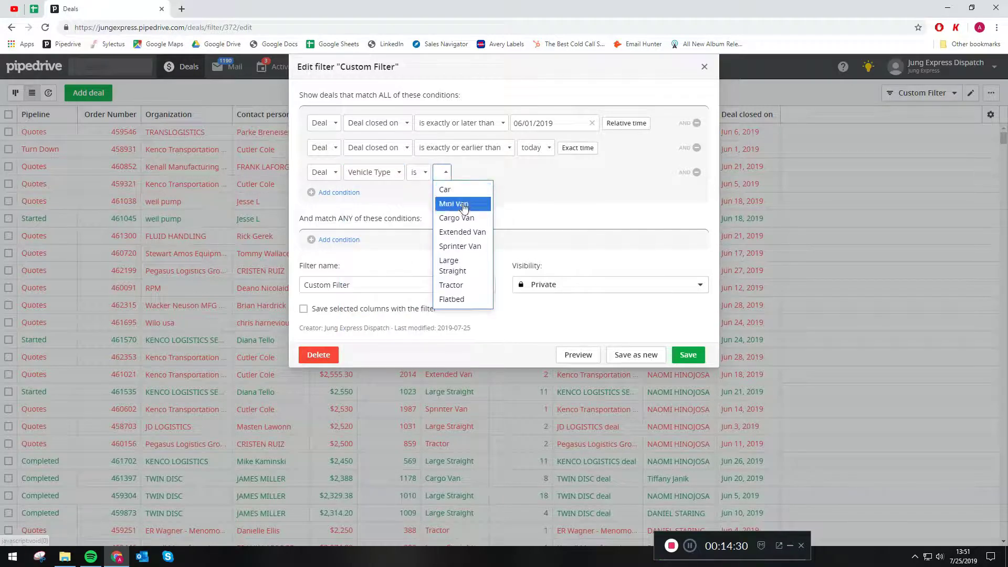
pyautogui.click(452, 283)
pyautogui.click(686, 355)
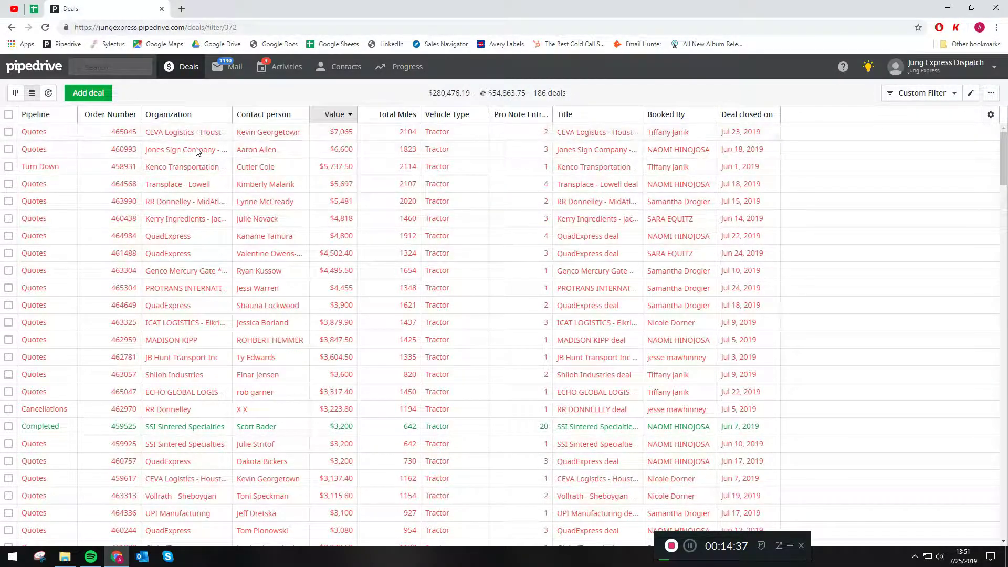
# Step: Sort the 186 Tractor deals by Pipeline ascending and scroll through the results
pyautogui.click(34, 114)
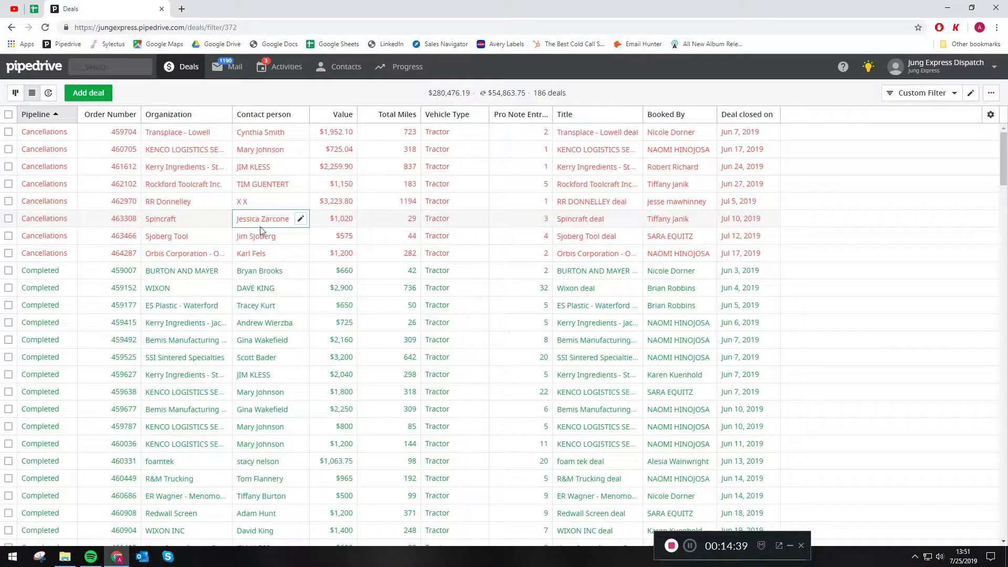
pyautogui.scroll(-10, 300, 256)
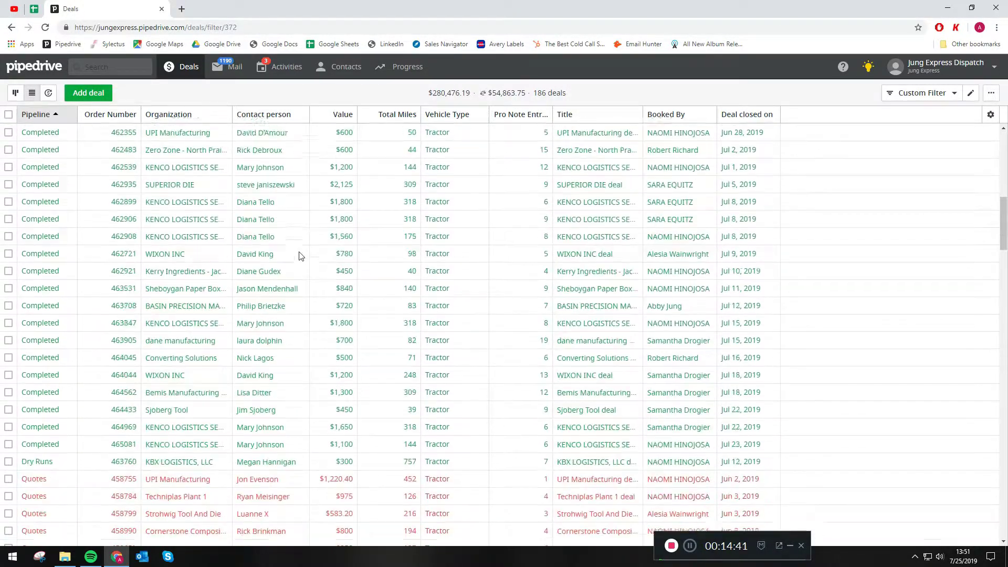
pyautogui.scroll(-3, 294, 275)
pyautogui.scroll(13, 286, 299)
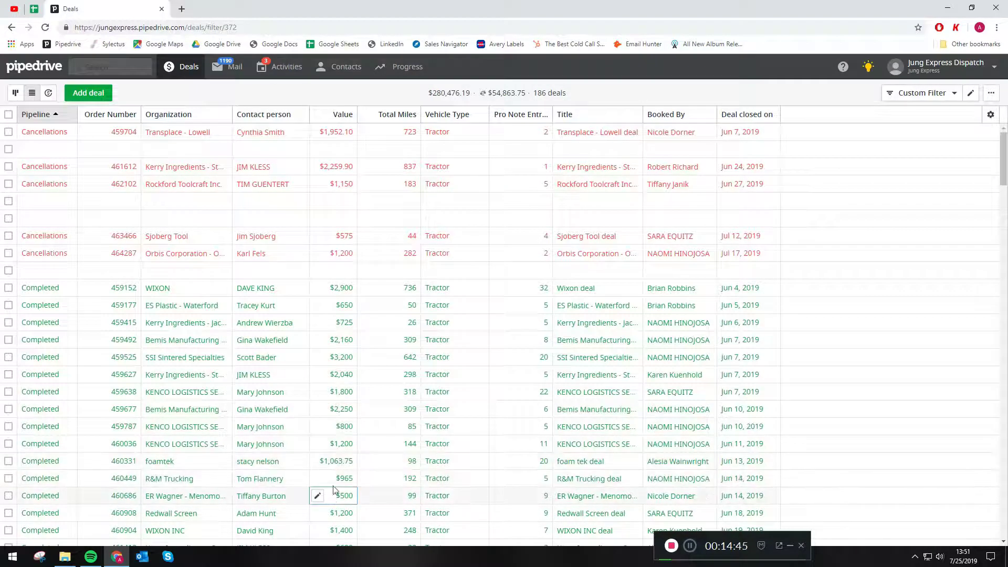
# Step: Add an Owner condition for the chosen user to the Custom Filter and save, leaving 31 Tractor deals worth $55,208
pyautogui.click(971, 94)
pyautogui.click(331, 193)
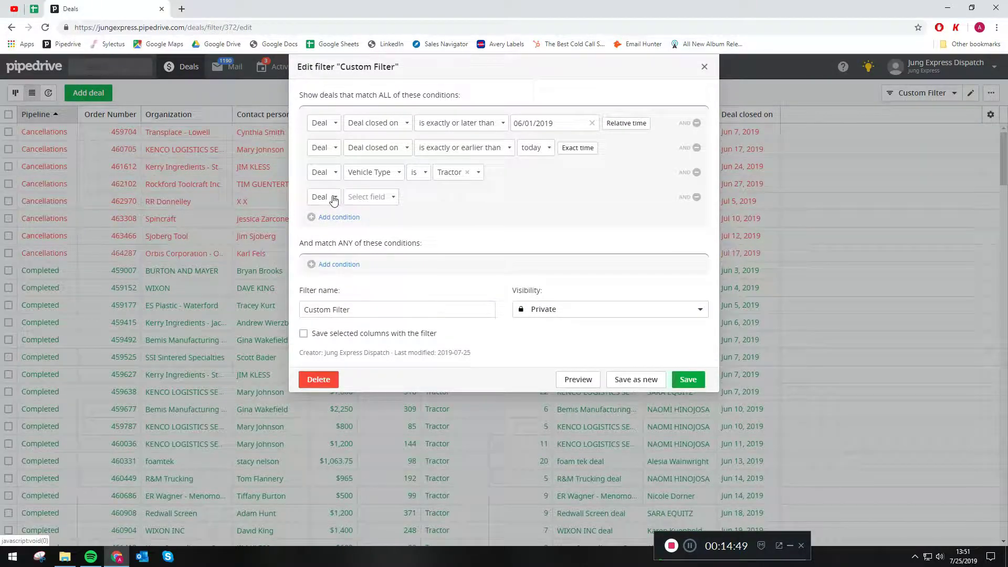
pyautogui.click(371, 198)
pyautogui.scroll(-15, 365, 263)
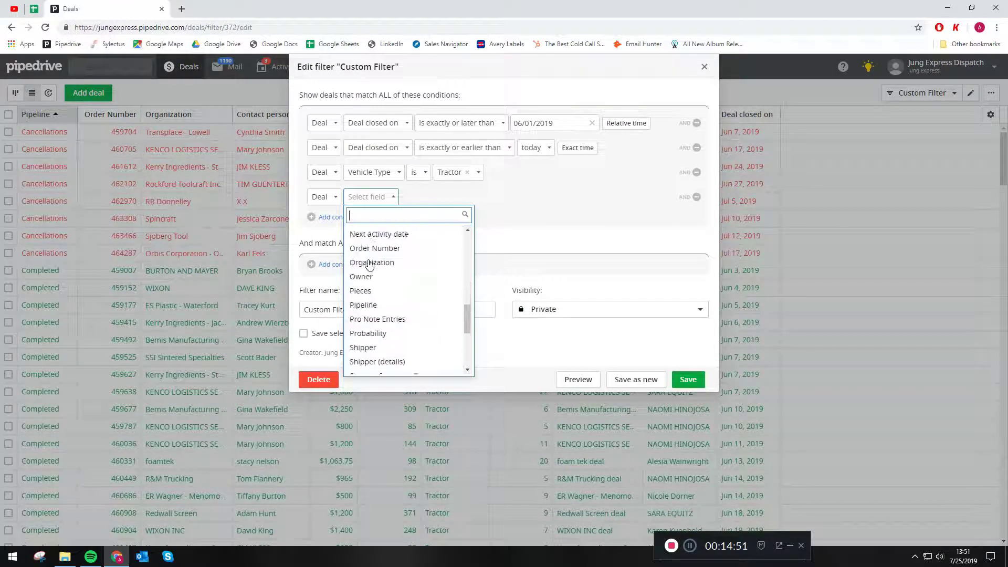
pyautogui.scroll(3, 370, 264)
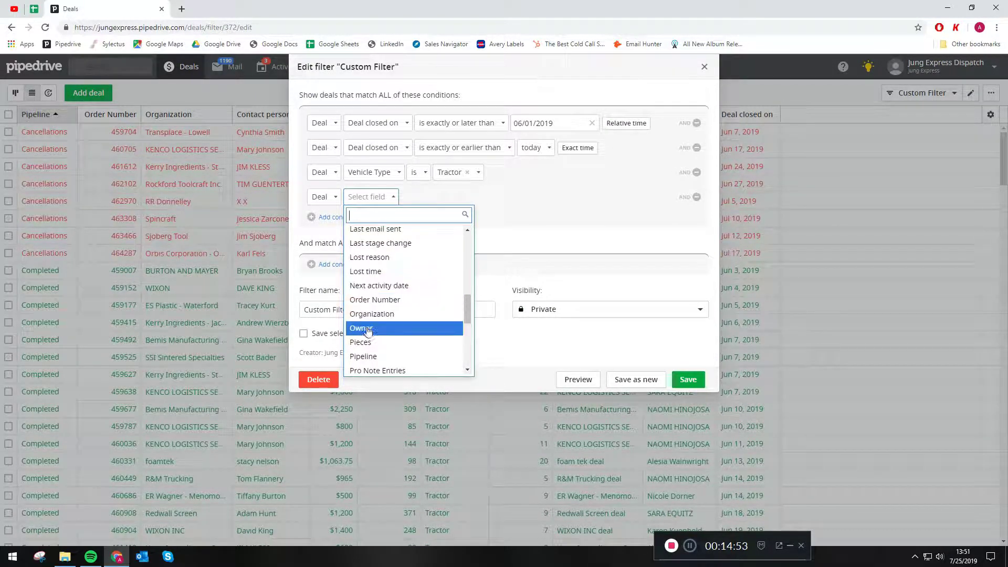
pyautogui.click(367, 329)
pyautogui.click(442, 202)
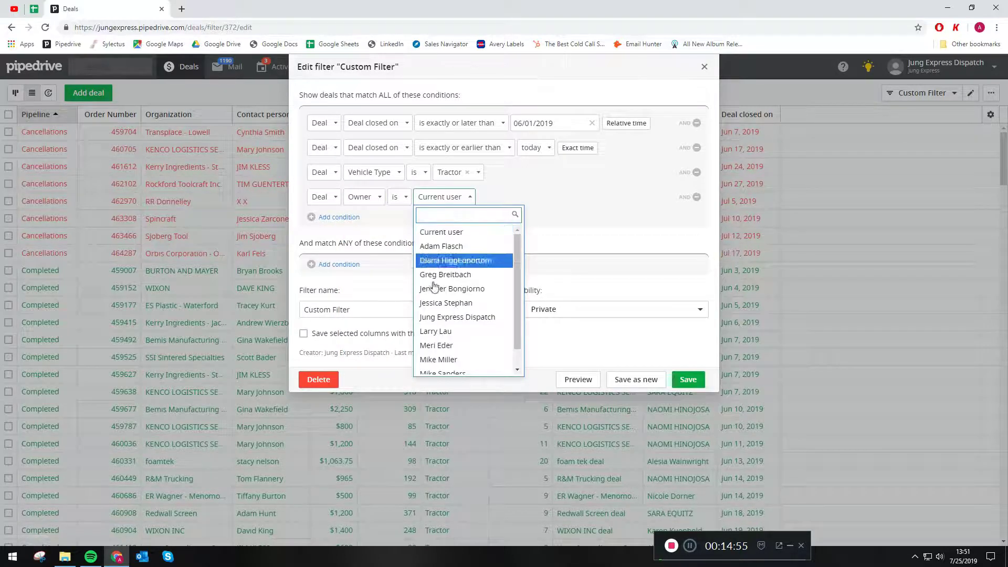
pyautogui.scroll(-1, 450, 294)
pyautogui.click(453, 355)
pyautogui.click(688, 379)
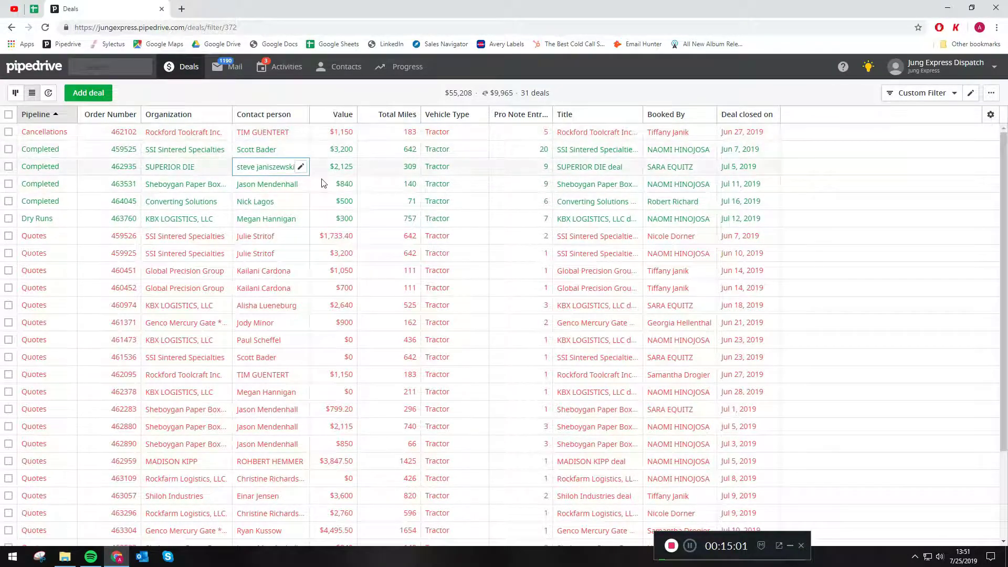
pyautogui.scroll(-2, 392, 362)
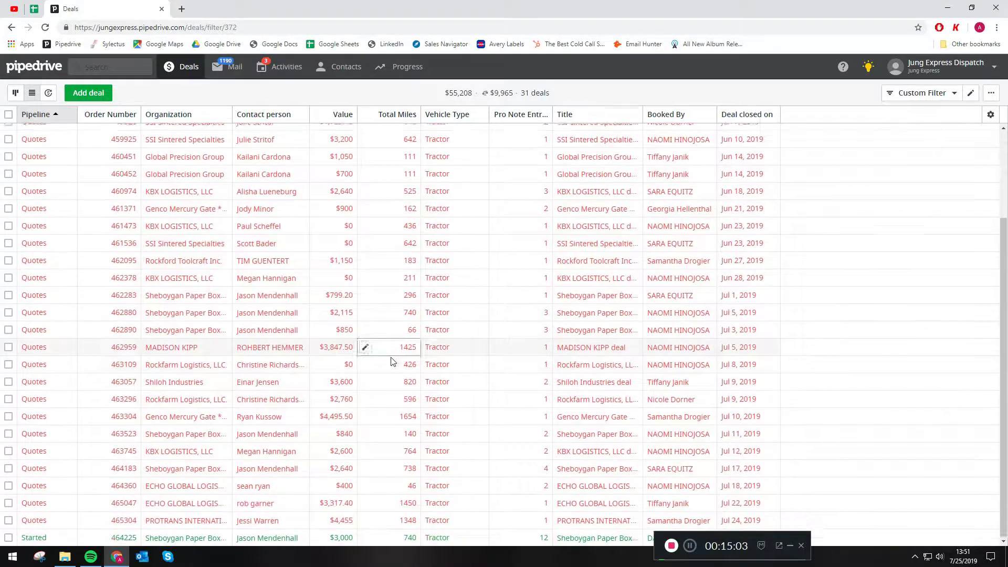
pyautogui.scroll(2, 289, 346)
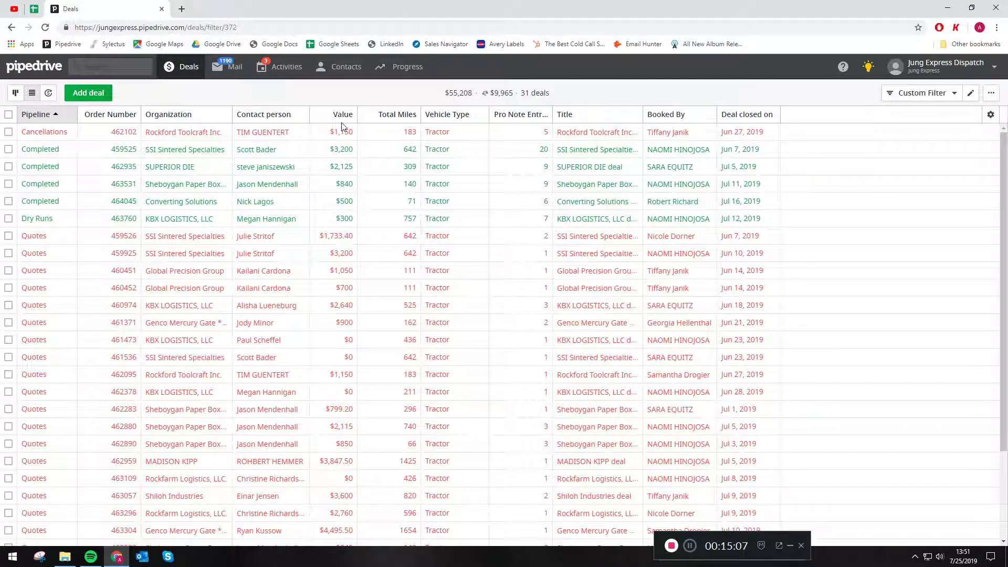
pyautogui.click(954, 94)
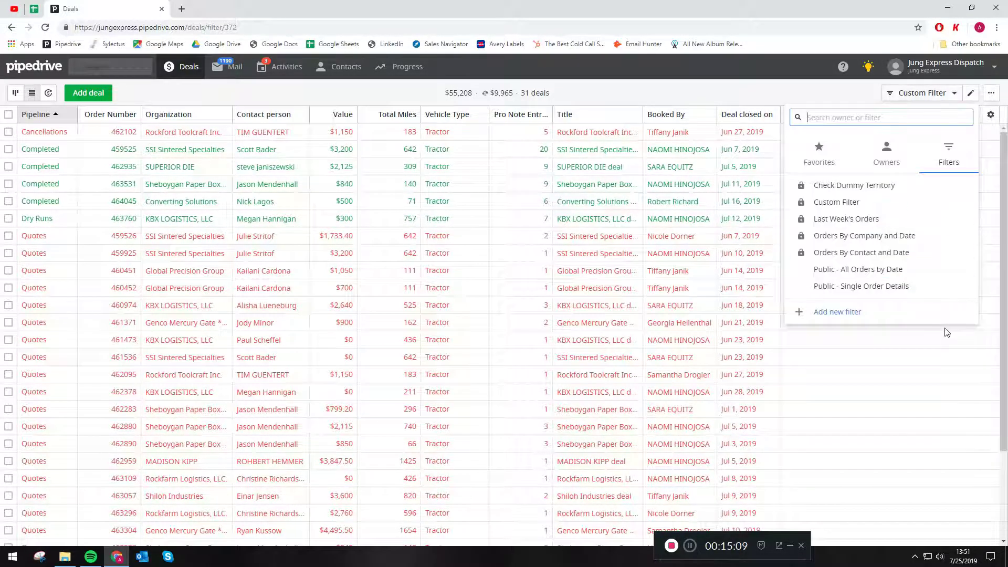
pyautogui.click(823, 360)
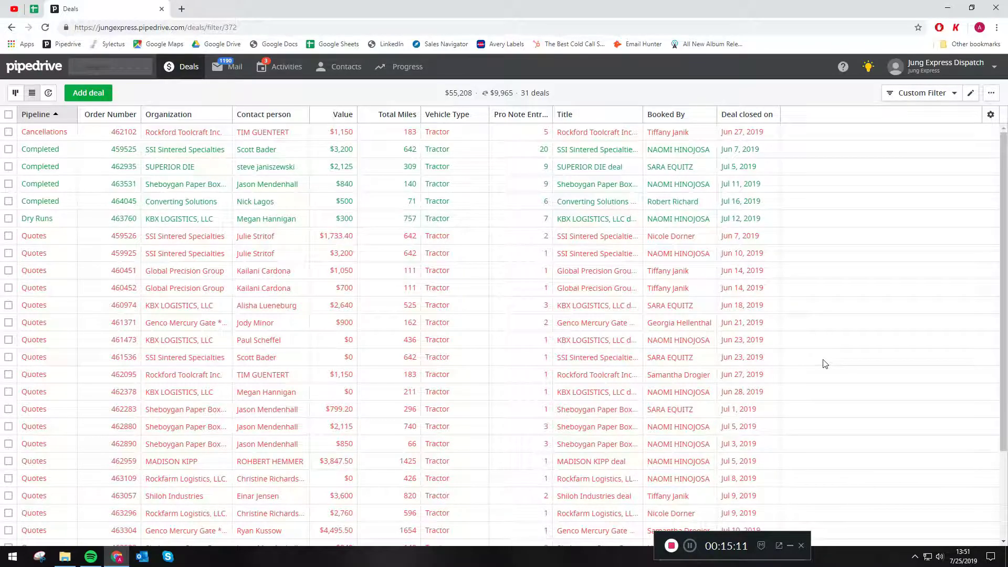